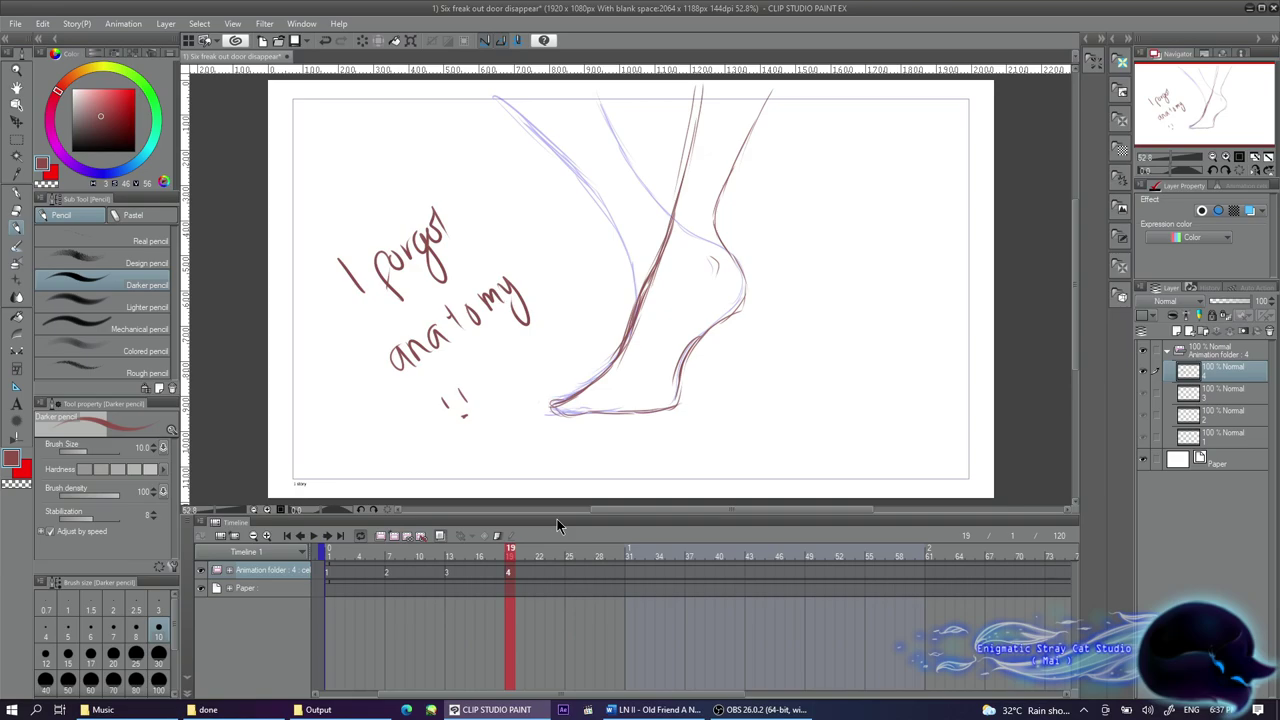
Erase the handwritten note beside the foot and clear the old shin, sole and heel lines of the sketch on cel 4
key("e")
left_click_drag(345, 265, 520, 330)
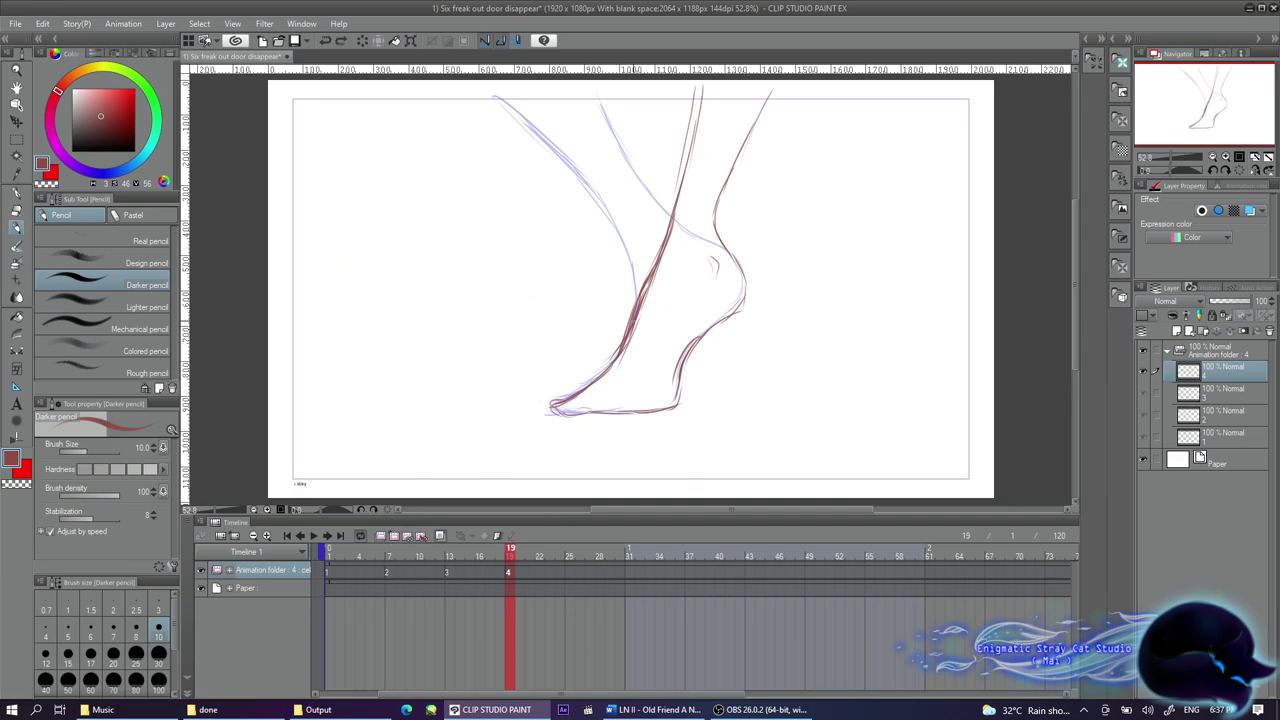
left_click_drag(672, 218, 610, 372)
left_click_drag(700, 340, 552, 405)
left_click_drag(755, 282, 770, 360)
Sketch the shin, calf and instep with the Darker pencil on cel 4 so the foot stands flat
left_click(16, 228)
left_click_drag(722, 92, 708, 230)
left_click_drag(806, 86, 735, 300)
left_click_drag(688, 300, 640, 340)
Select the leg and heel lines on cel 4, shift them slightly to the right, and clear the selection
key("m")
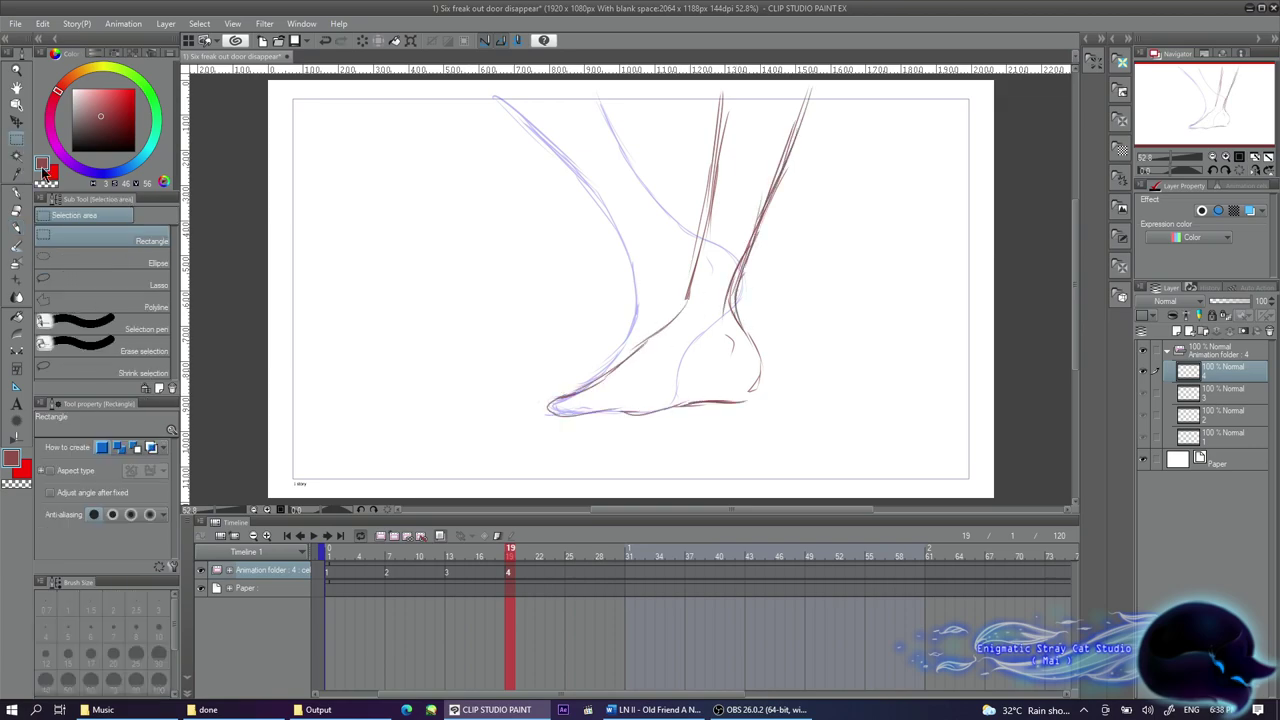
scroll(690, 300, "up", 1)
left_click_drag(715, 110, 700, 420)
mouse_move(690, 300)
left_mouse_down()
mouse_move(777, 352)
mouse_move(659, 207)
mouse_move(724, 247)
left_mouse_up()
key("ctrl+d")
Clean up the ankle, heel and sole outline of the flat foot on cel 4 by erasing and redrawing its lines
key("p")
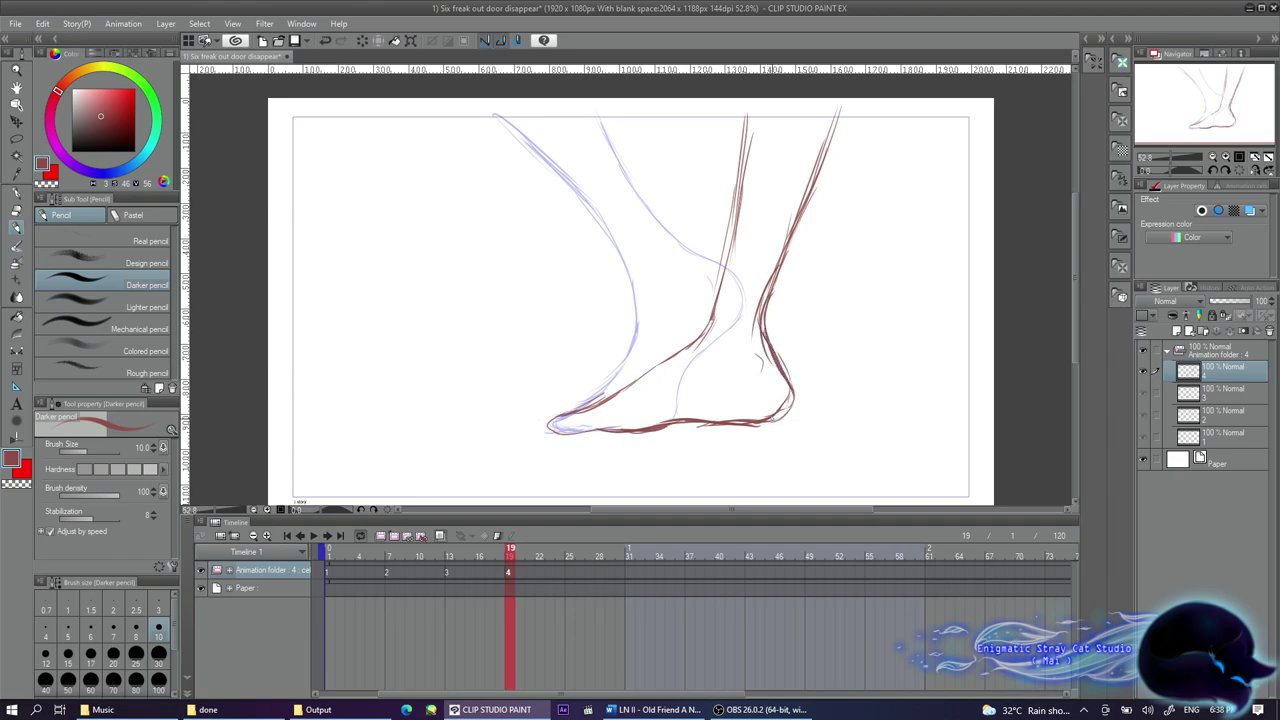
key("e")
left_click_drag(706, 340, 669, 357)
key("p")
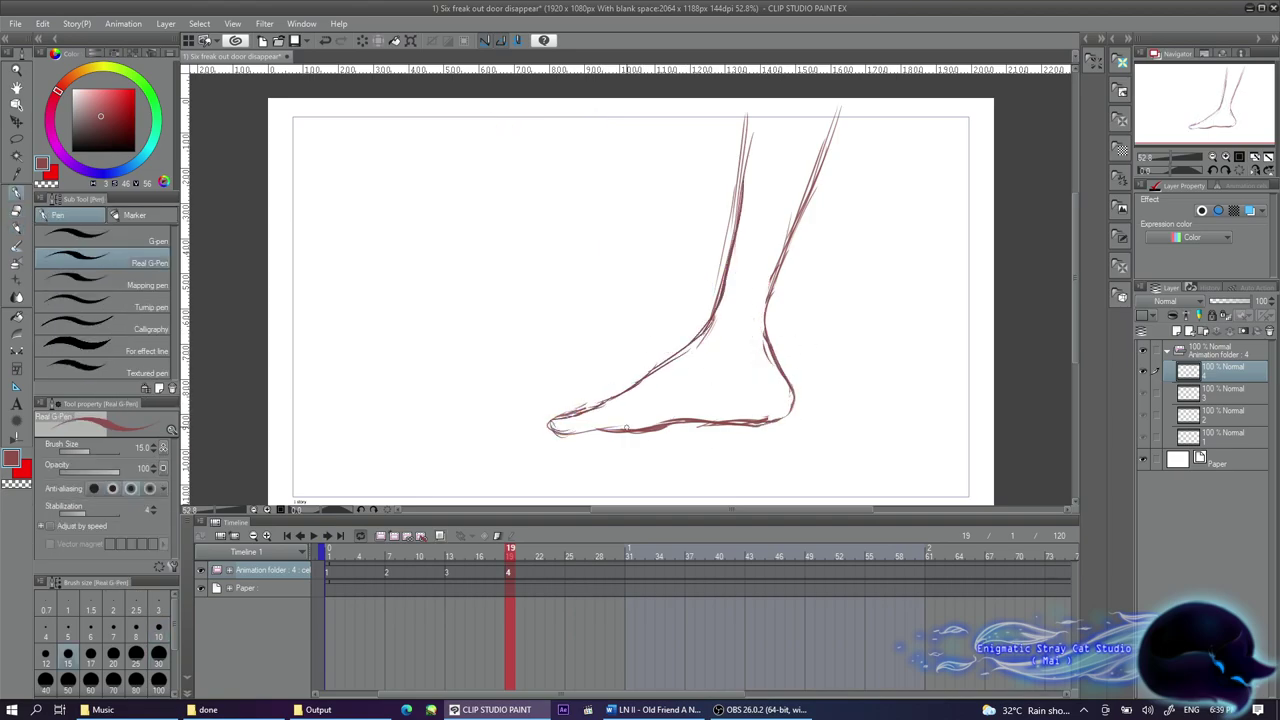
key("e")
left_click_drag(788, 402, 777, 389)
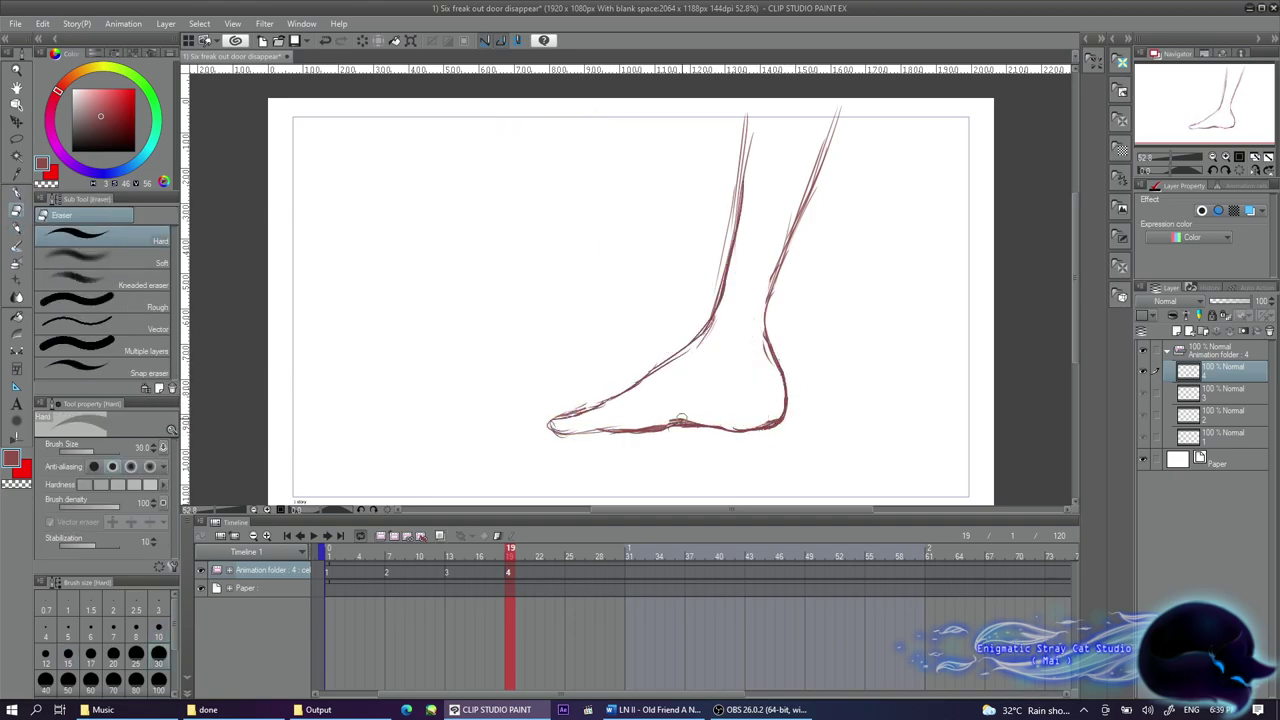
left_click_drag(634, 424, 712, 426)
key("p")
Sketch the raised leg with its toes pointing down on cel 2, redoing the toe lines so they come to a single tip
left_click(508, 576)
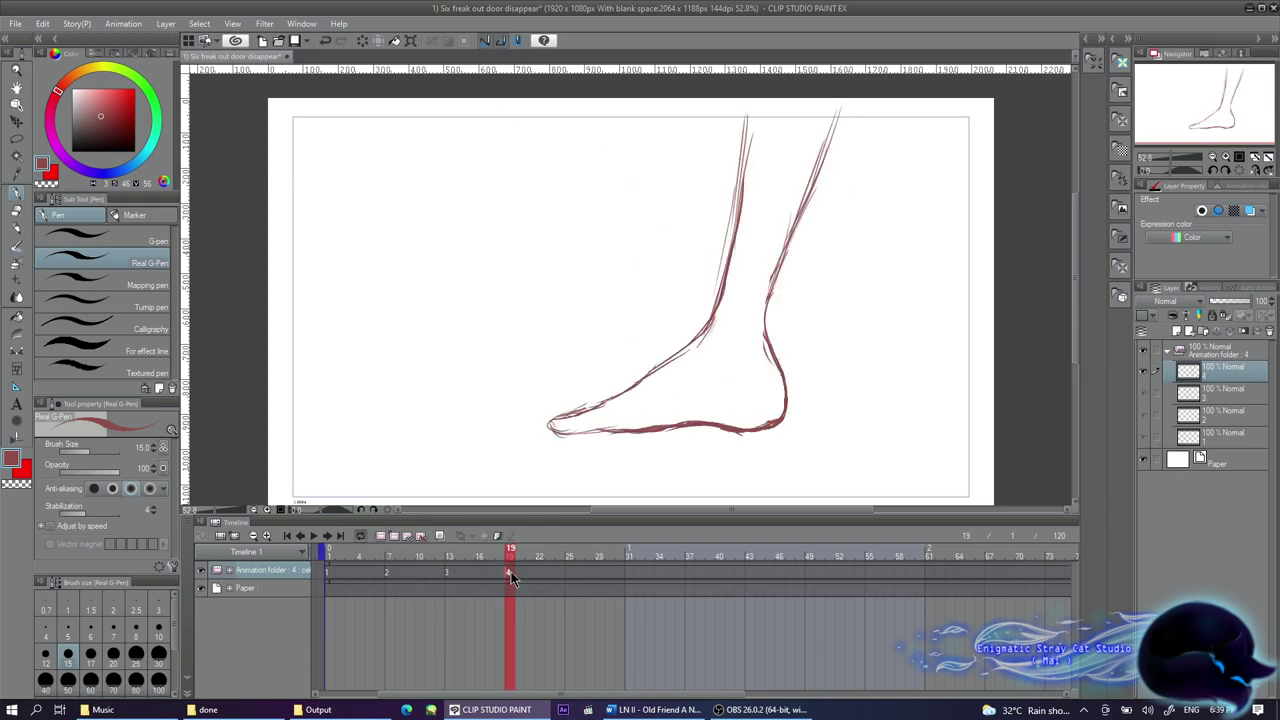
key("Left")
key("Left")
mouse_move(421, 152)
left_mouse_down()
mouse_move(515, 287)
mouse_move(556, 242)
mouse_move(545, 97)
left_mouse_up()
left_click_drag(460, 183, 522, 318)
left_click_drag(555, 245, 533, 315)
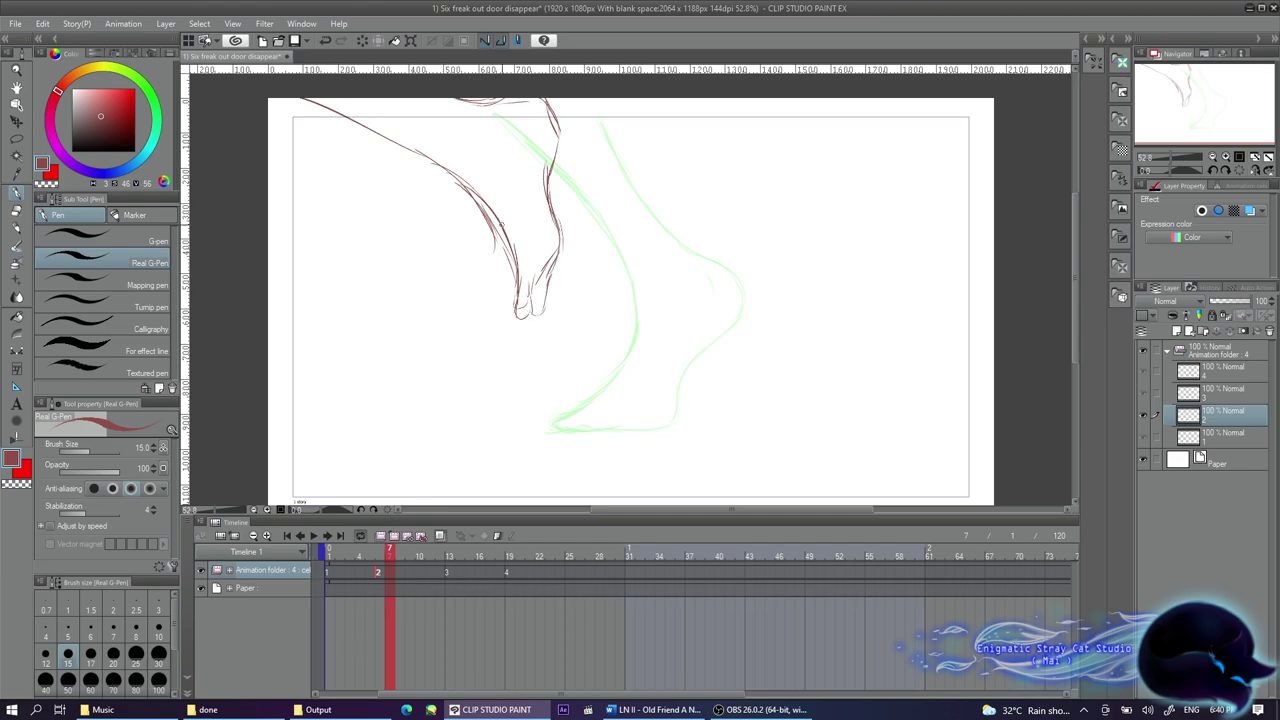
key("p")
key("ctrl+z")
left_click_drag(545, 250, 548, 328)
Shorten the timeline's playback range to 27 frames and add a second animation folder with its first cel at frame 1
left_click_drag(1060, 552, 645, 556)
mouse_move(645, 556)
left_mouse_down()
mouse_move(423, 556)
mouse_move(603, 556)
mouse_move(481, 567)
mouse_move(581, 578)
left_mouse_up()
left_click(382, 589)
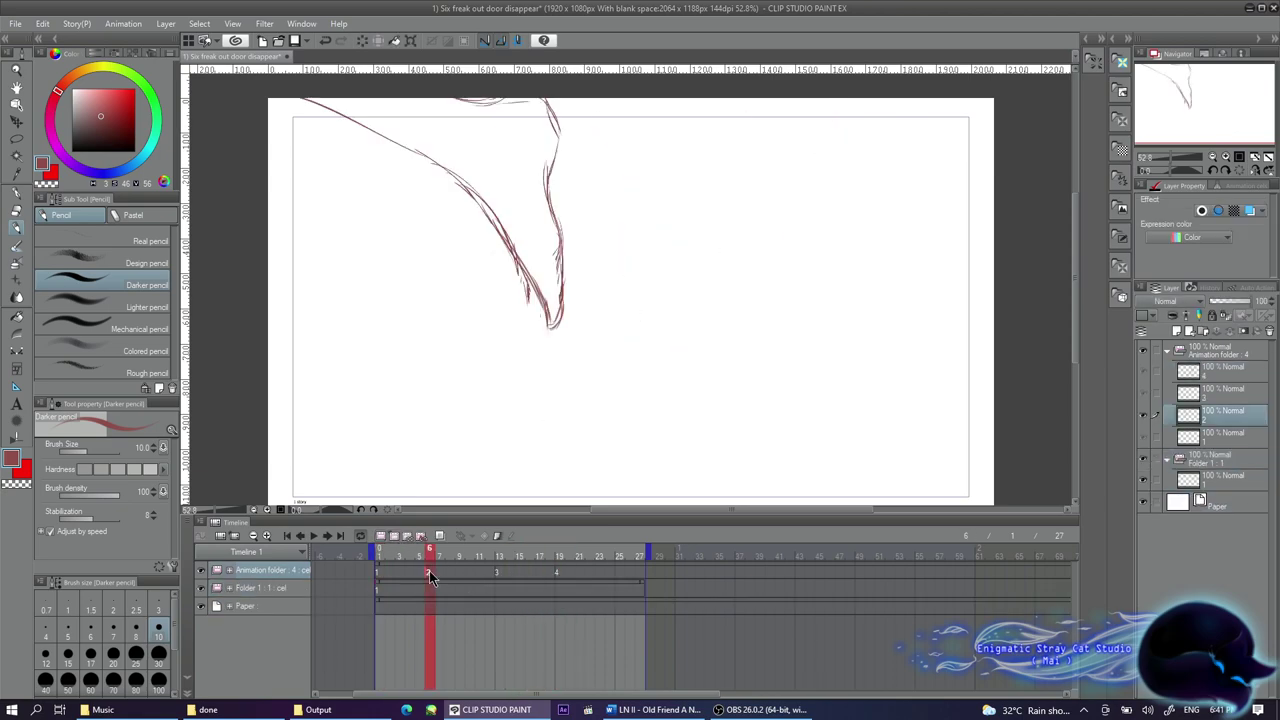
Sketch and tidy the second leg's raised foot behind the standing leg on a Folder 1 cel at frame 19
left_click(559, 572)
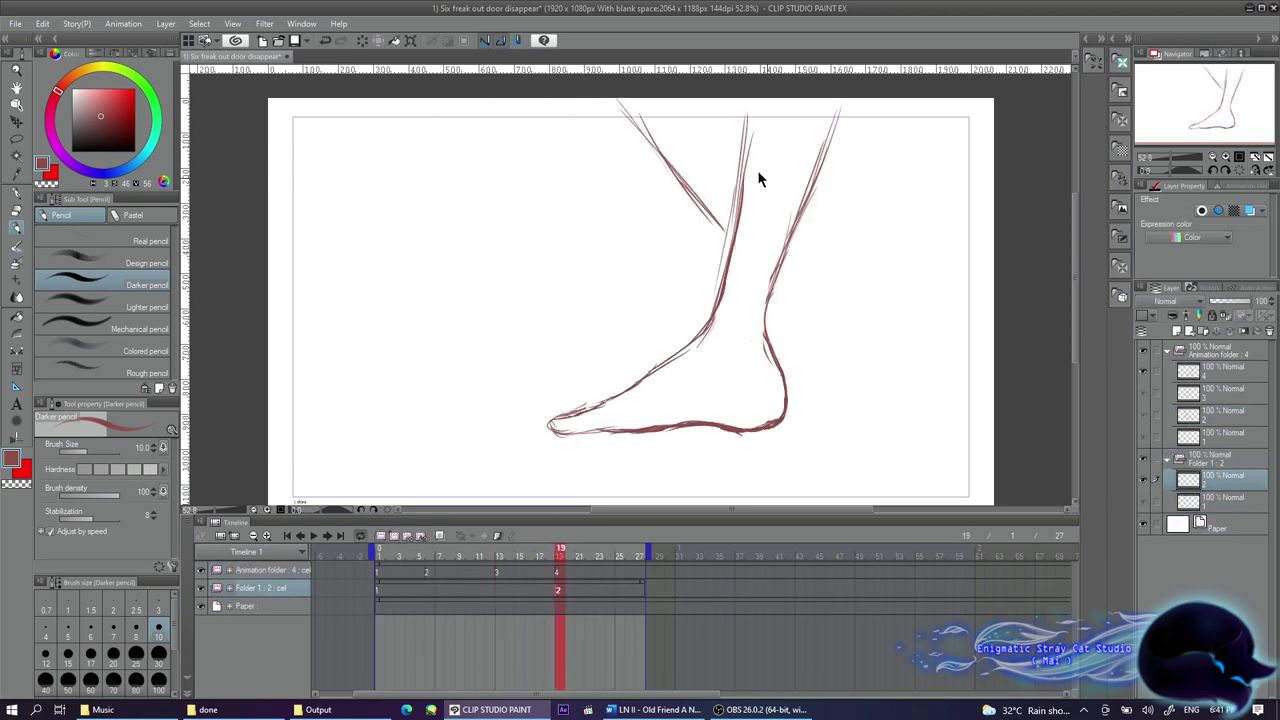
left_click_drag(634, 104, 791, 249)
left_click_drag(740, 185, 798, 300)
left_click_drag(798, 300, 818, 285)
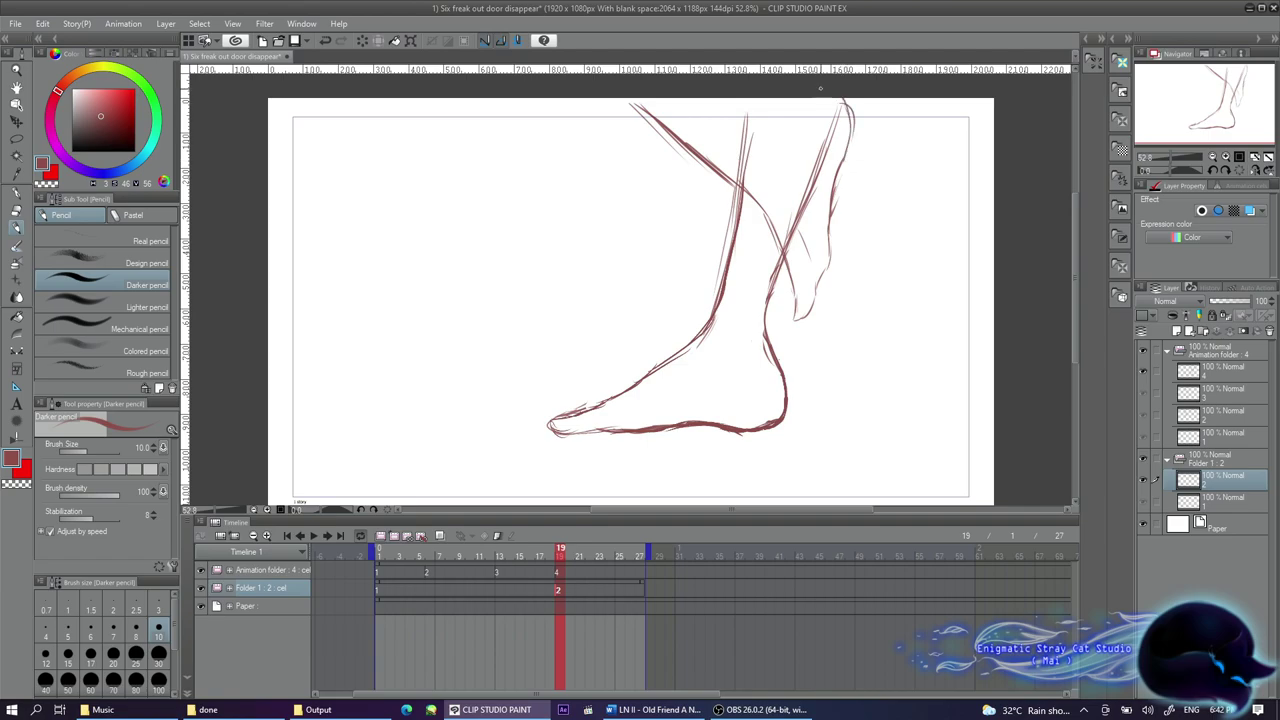
key("p")
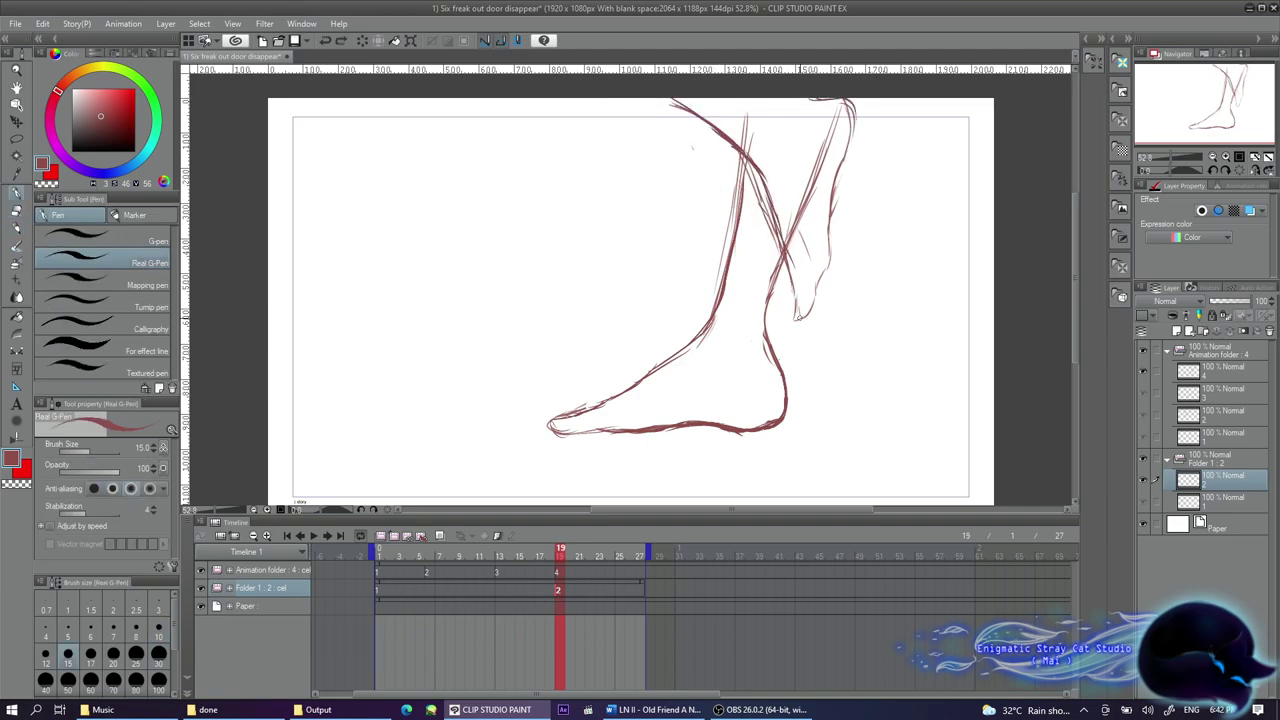
left_click_drag(803, 300, 840, 125)
key("e")
left_click_drag(785, 175, 758, 255)
Add a new cel to Folder 1 at frame 13
left_click_drag(415, 577, 500, 577)
key("p")
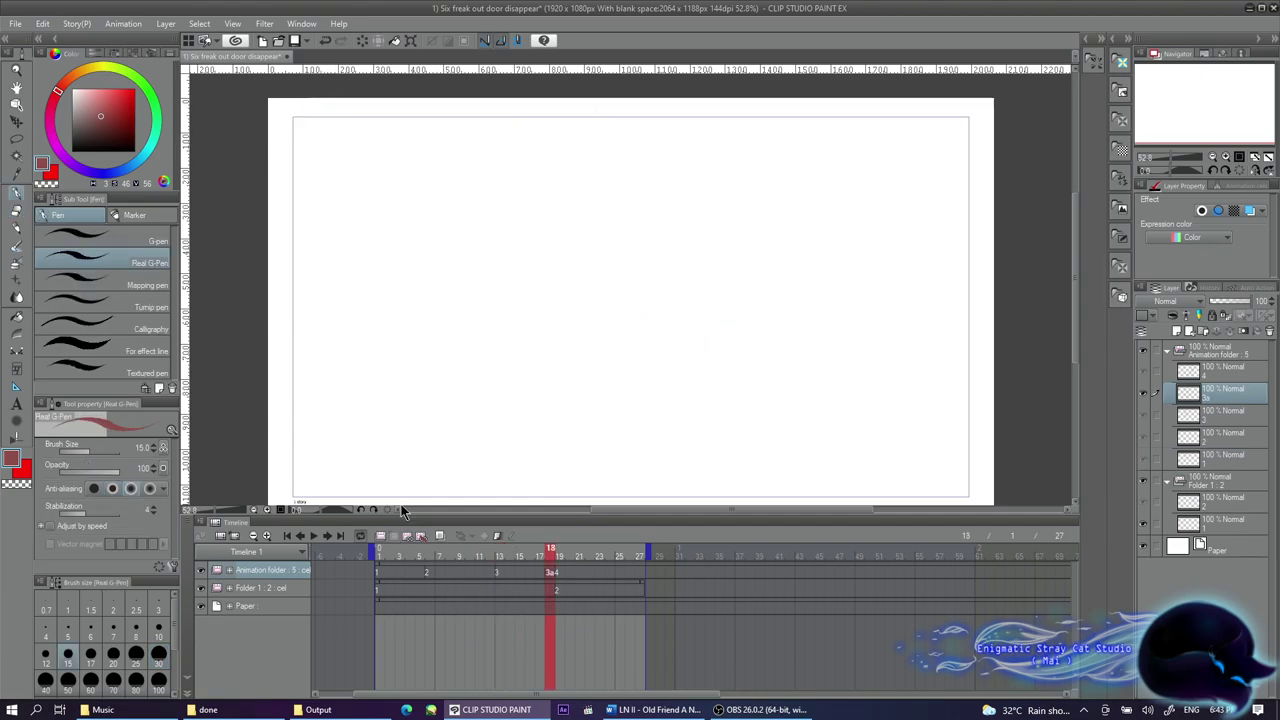
left_click(529, 589)
left_click(500, 589)
Sketch the trailing leg with its foot hanging down behind the front leg on Folder 1's cel 1a, and fill it with hatching
key("ctrl+minus")
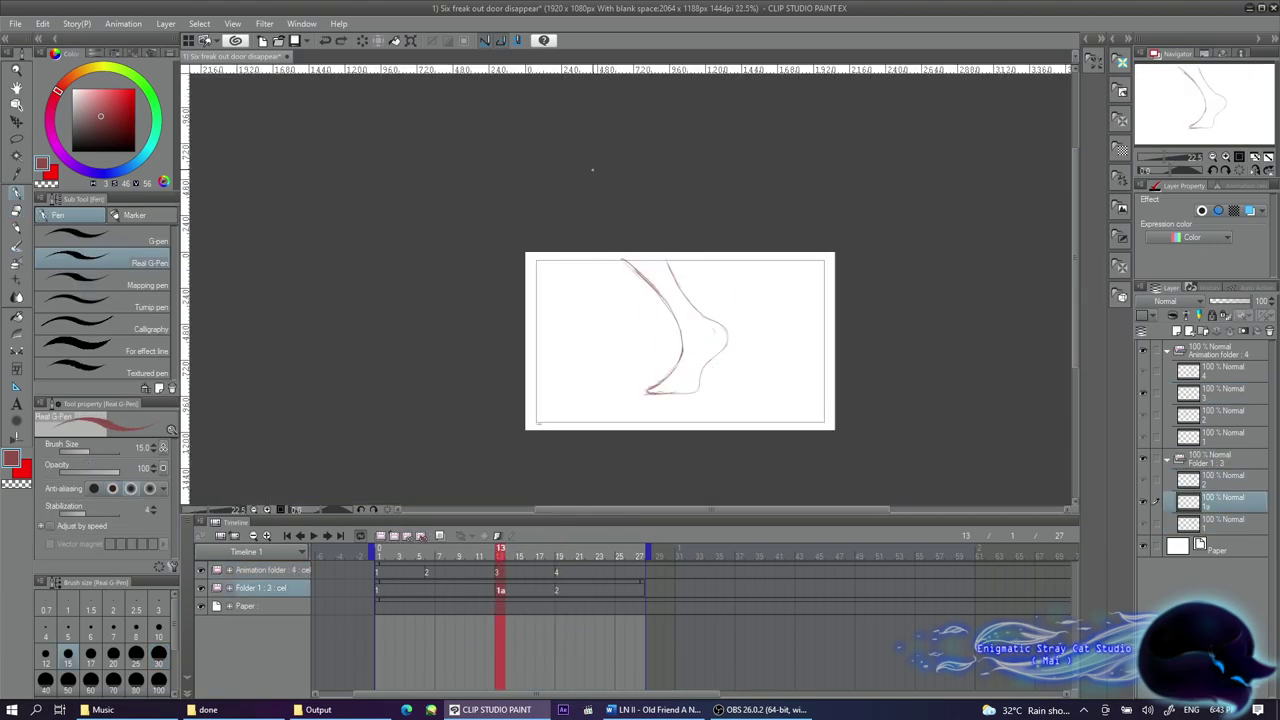
key("ctrl+plus")
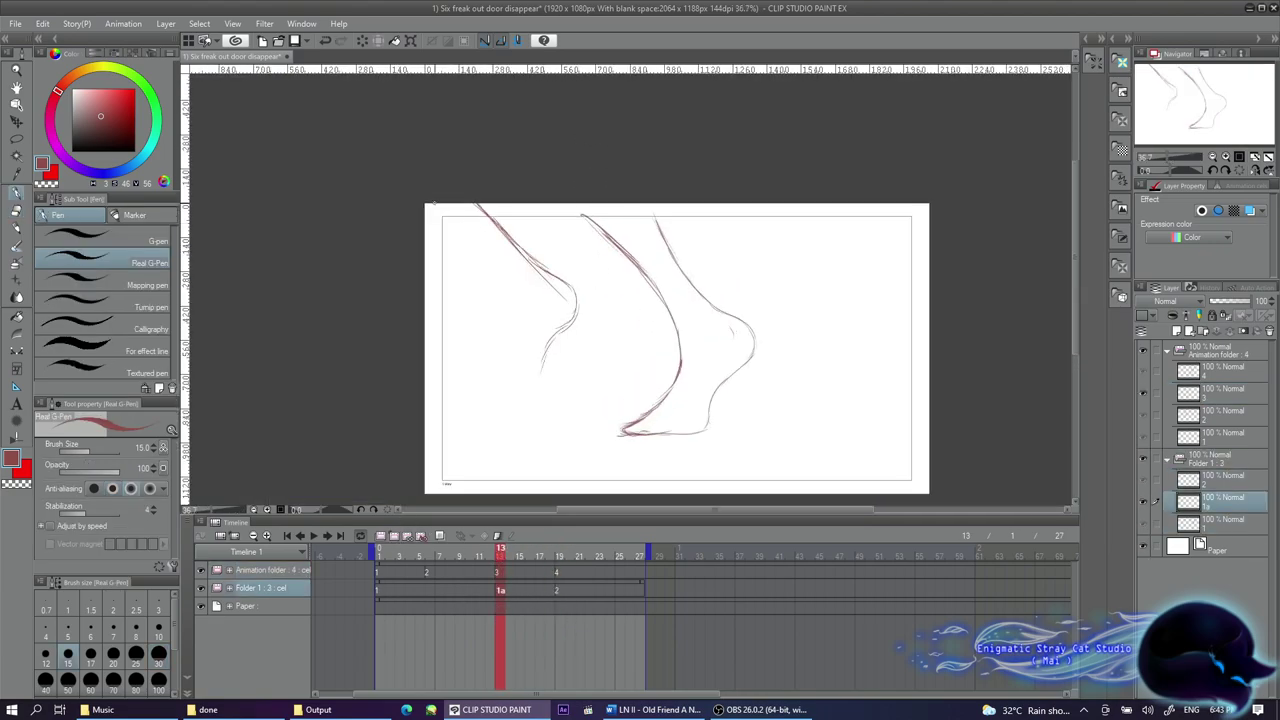
left_click_drag(433, 222, 528, 350)
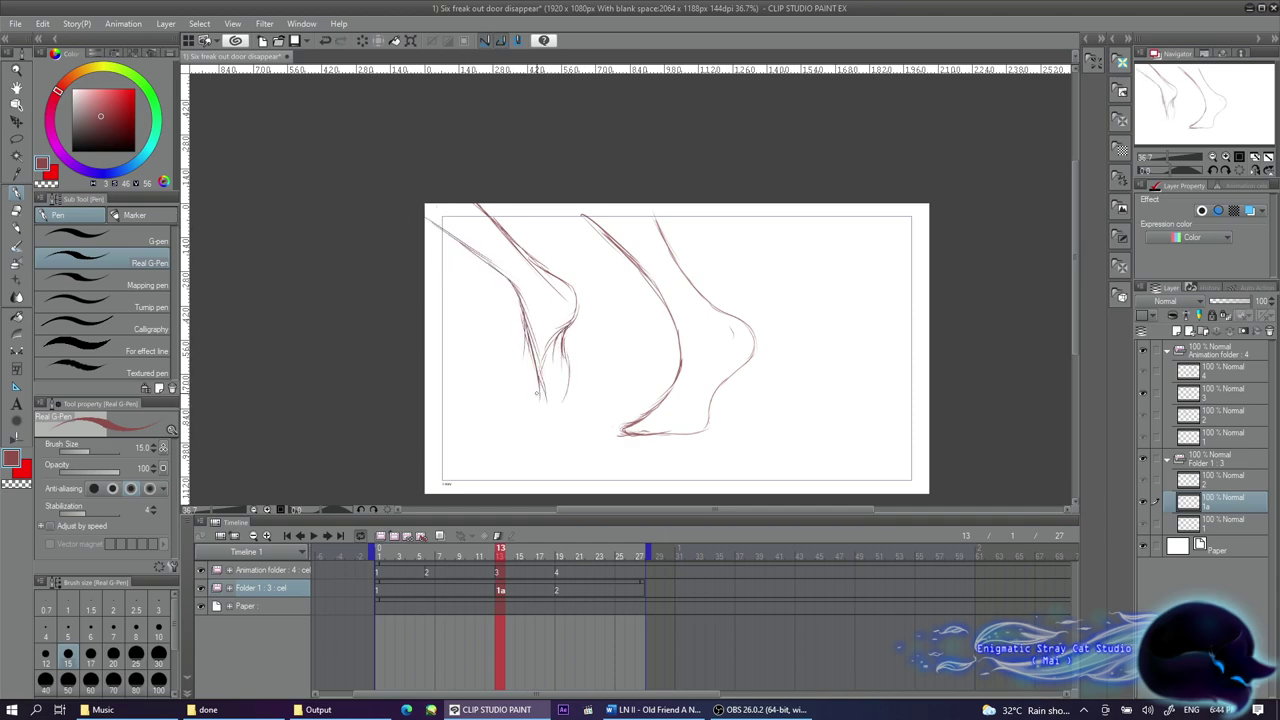
left_click_drag(474, 210, 545, 390)
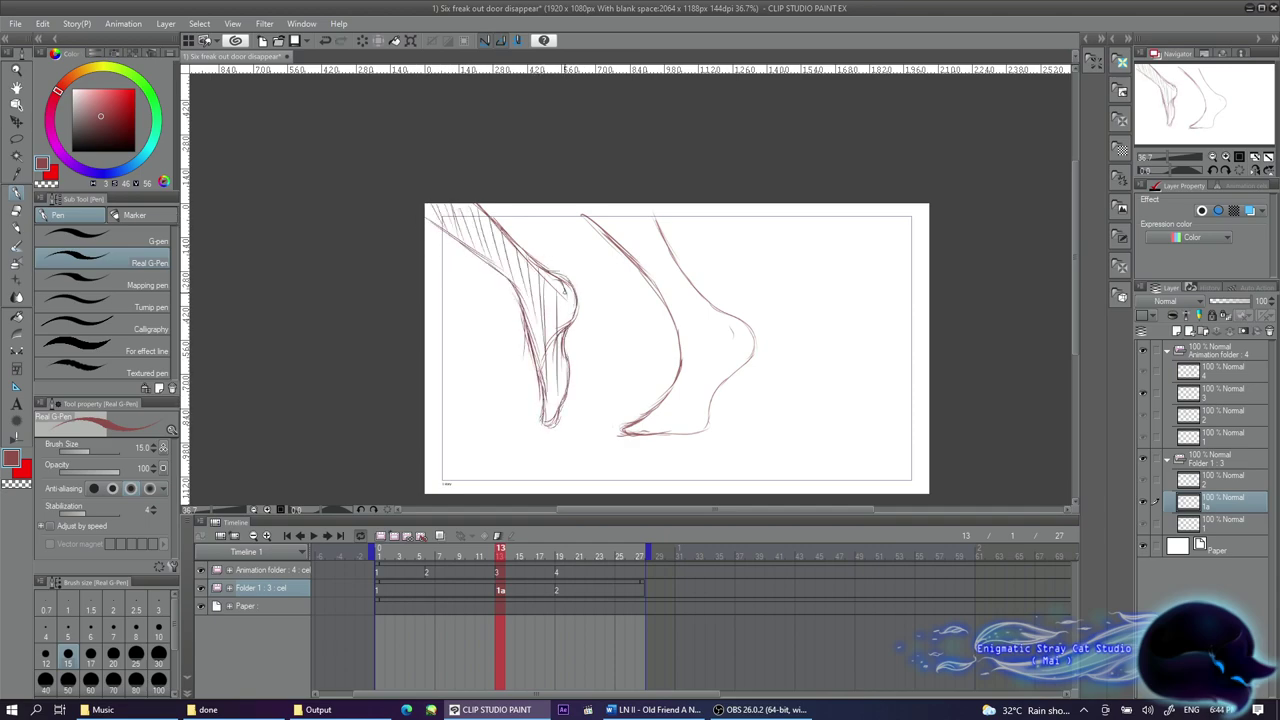
Compare the neighbouring frames and move Folder 1's cel 1a to frame 16
left_click(458, 589)
left_click(438, 590)
left_click(497, 589)
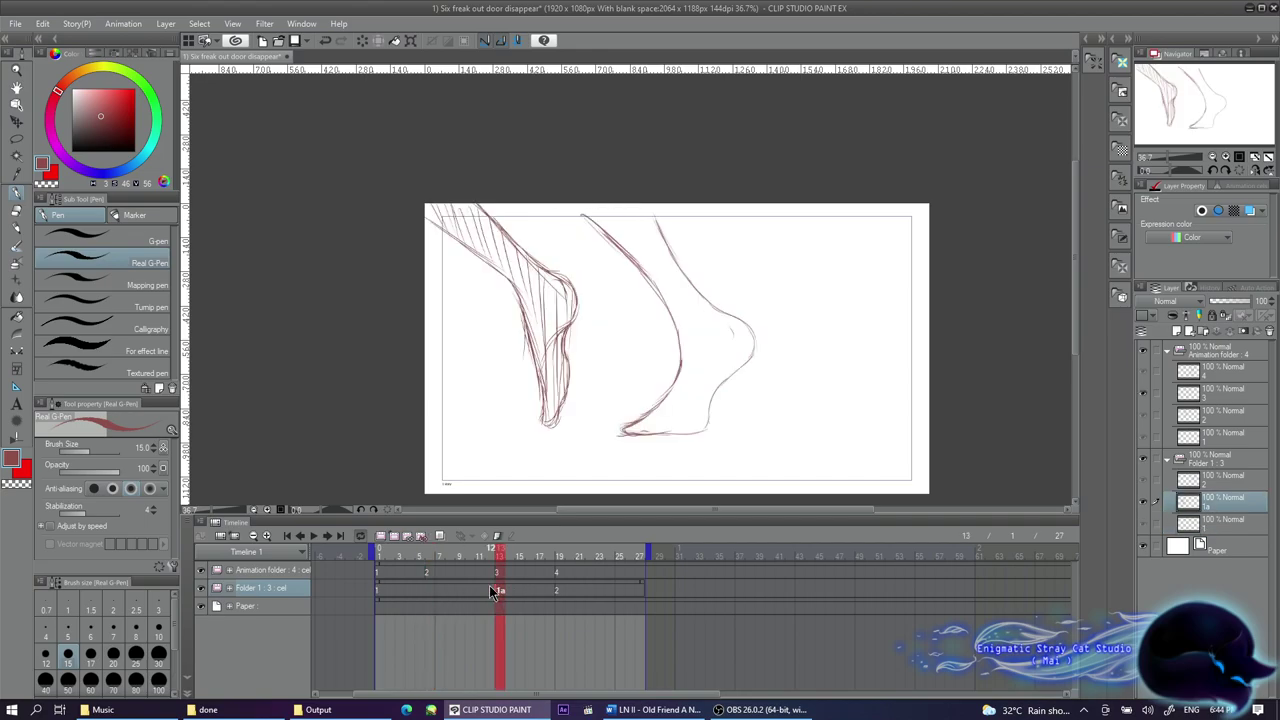
left_click(432, 580)
left_click(500, 578)
left_click(541, 566)
left_click(530, 566)
Select the hatched leg on cel 1a and transform it to swing forward, closer to the front leg
key("m")
left_click_drag(425, 206, 545, 540)
key("ctrl+t")
key("Return")
Check the motion and retime the cels, placing Animation folder cel 3 at frame 11 and Folder 1 cel 1a at frame 15
left_click(499, 556)
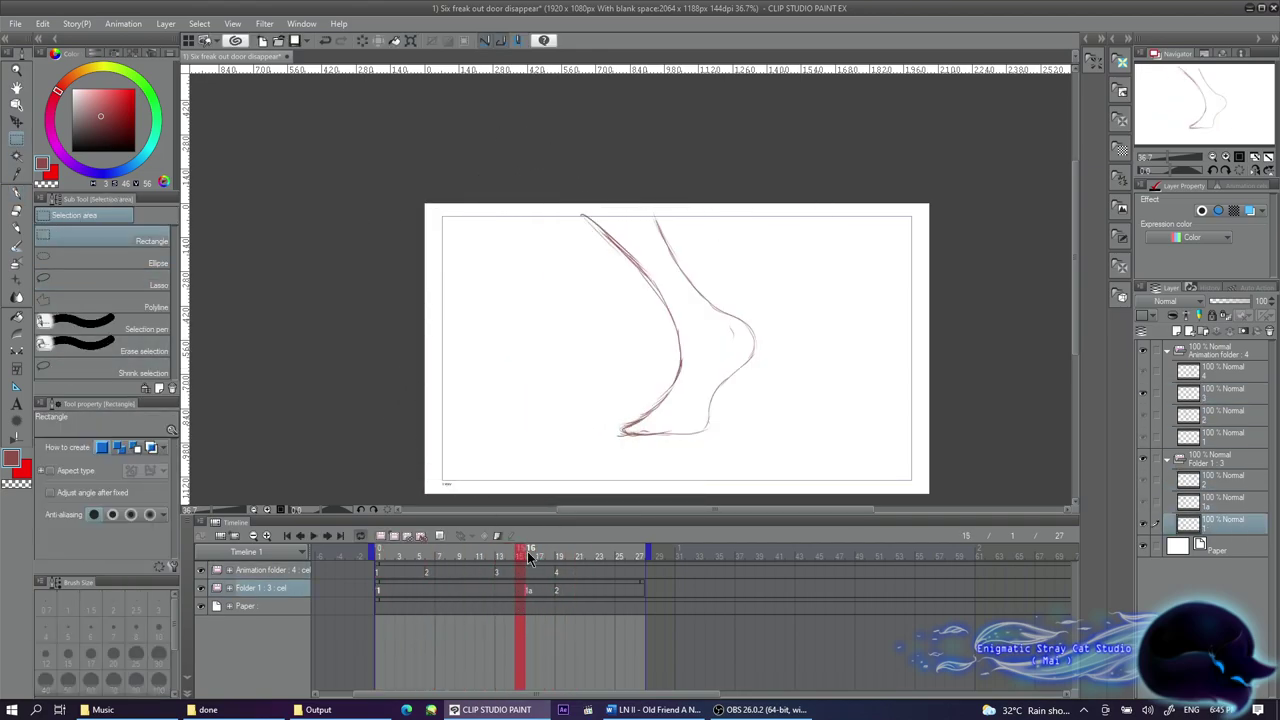
left_click(558, 556)
key("p")
left_click(515, 556)
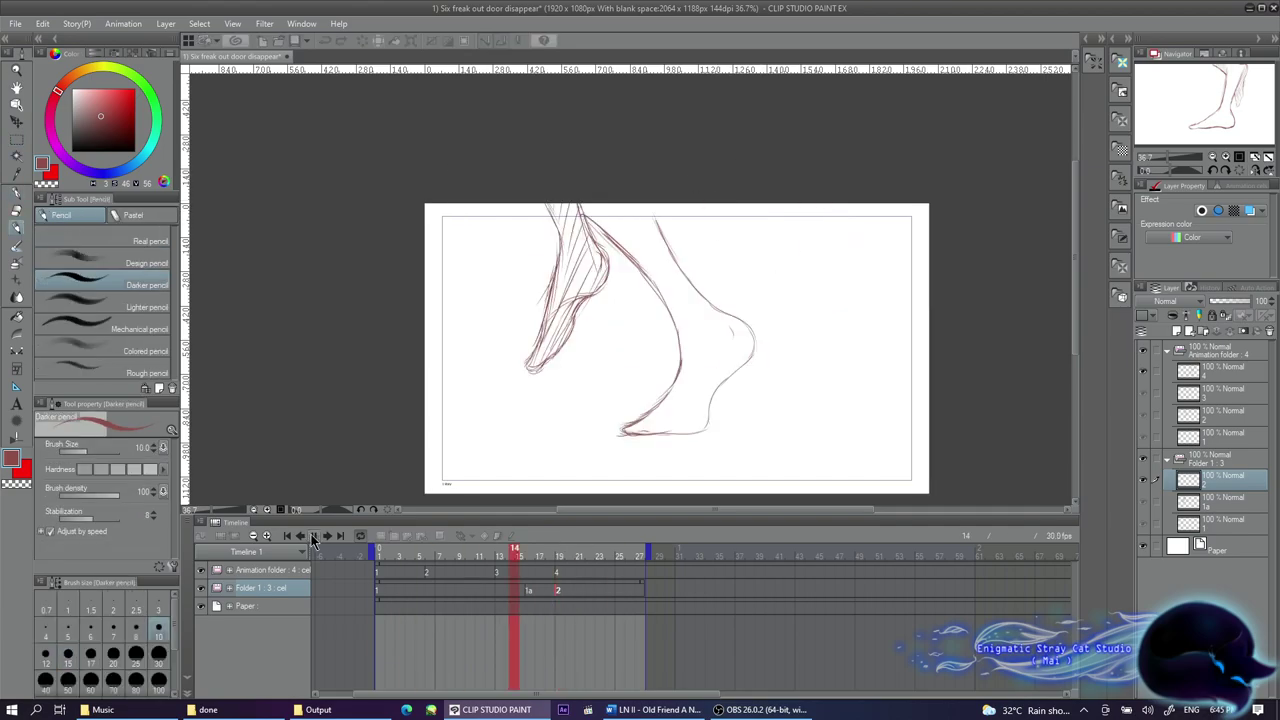
left_click(488, 574)
left_click(520, 590)
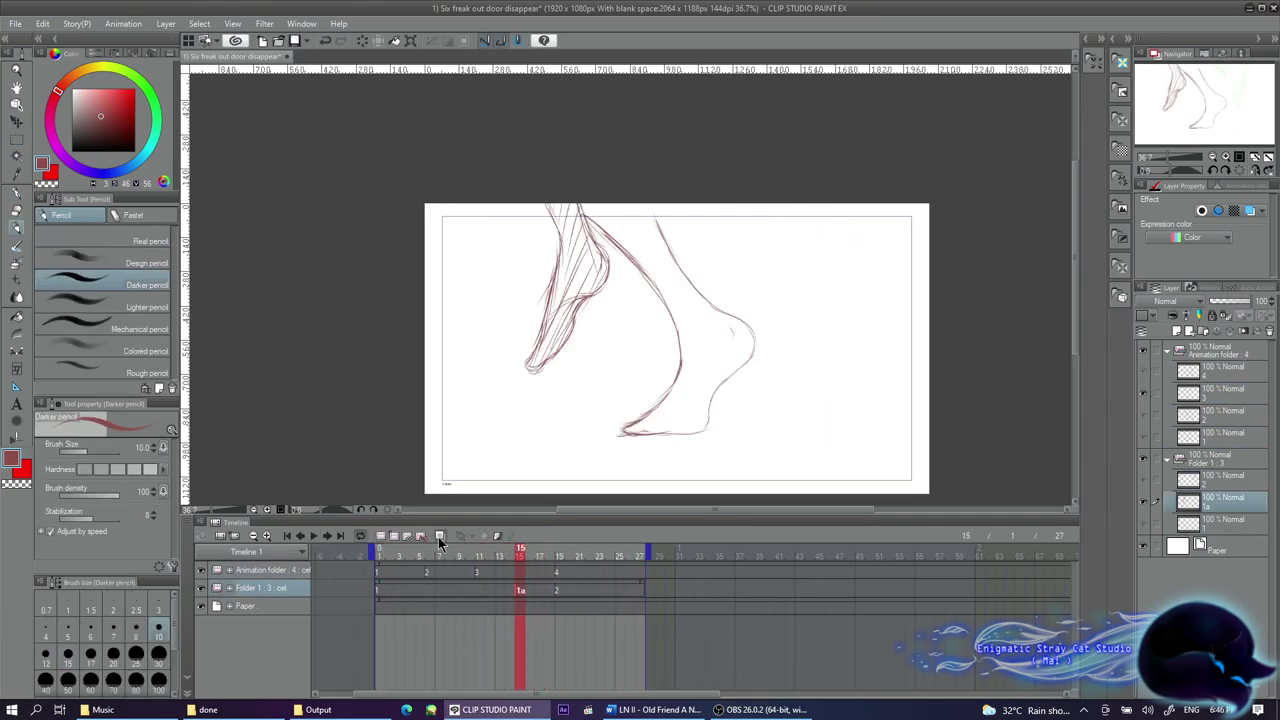
Select the first rough leg lines on Folder 1's cel 1 and move them into position for the planted leg
left_click(450, 591)
left_click(389, 590)
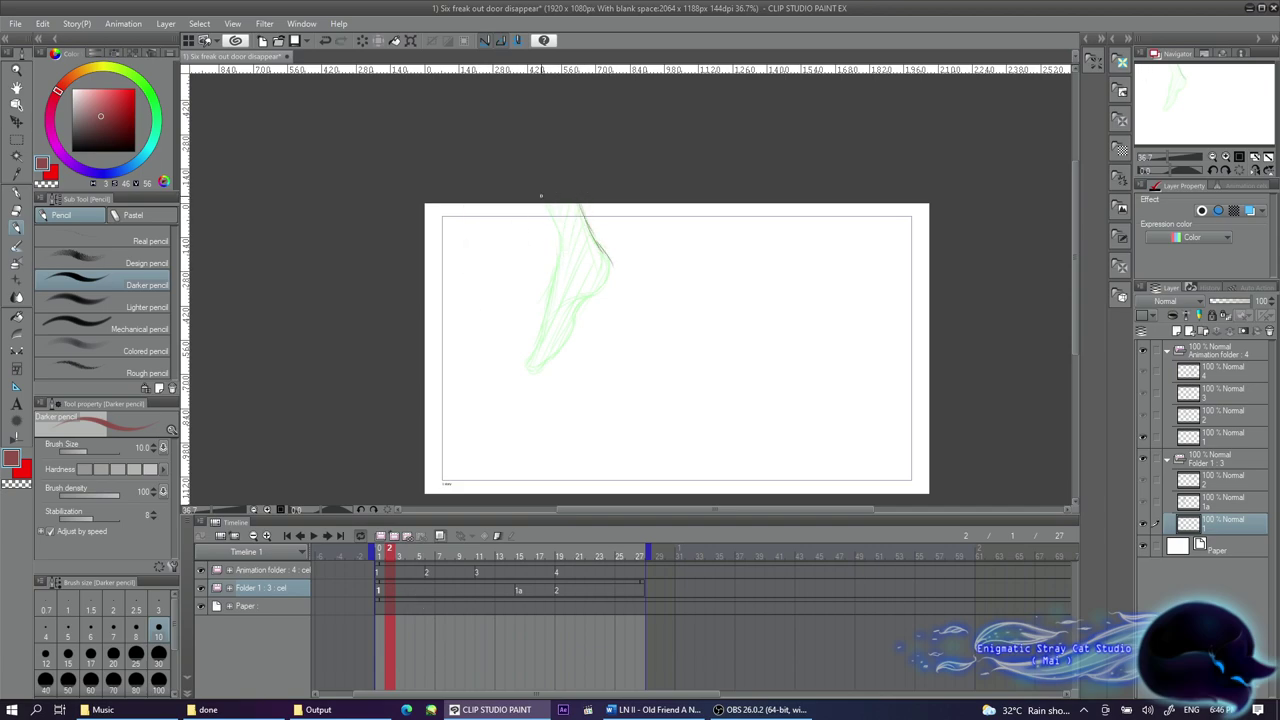
key("m")
key("ctrl+t")
left_click_drag(640, 380, 675, 330)
key("Return")
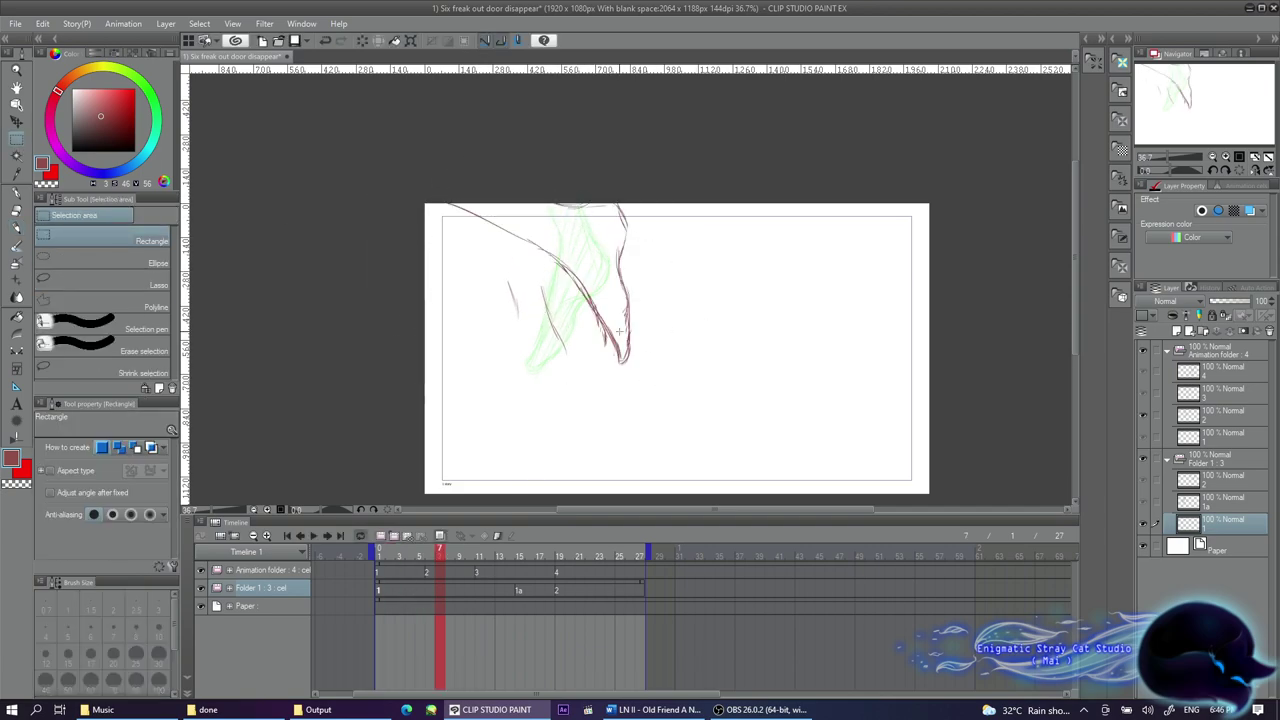
Sketch the second leg planted near the canvas's left edge on Folder 1's cel 1, with shin, calf and heel lines
key("p")
left_click(510, 556)
mouse_move(532, 420)
left_mouse_down()
mouse_move(549, 271)
mouse_move(509, 422)
left_mouse_up()
key("ctrl+z")
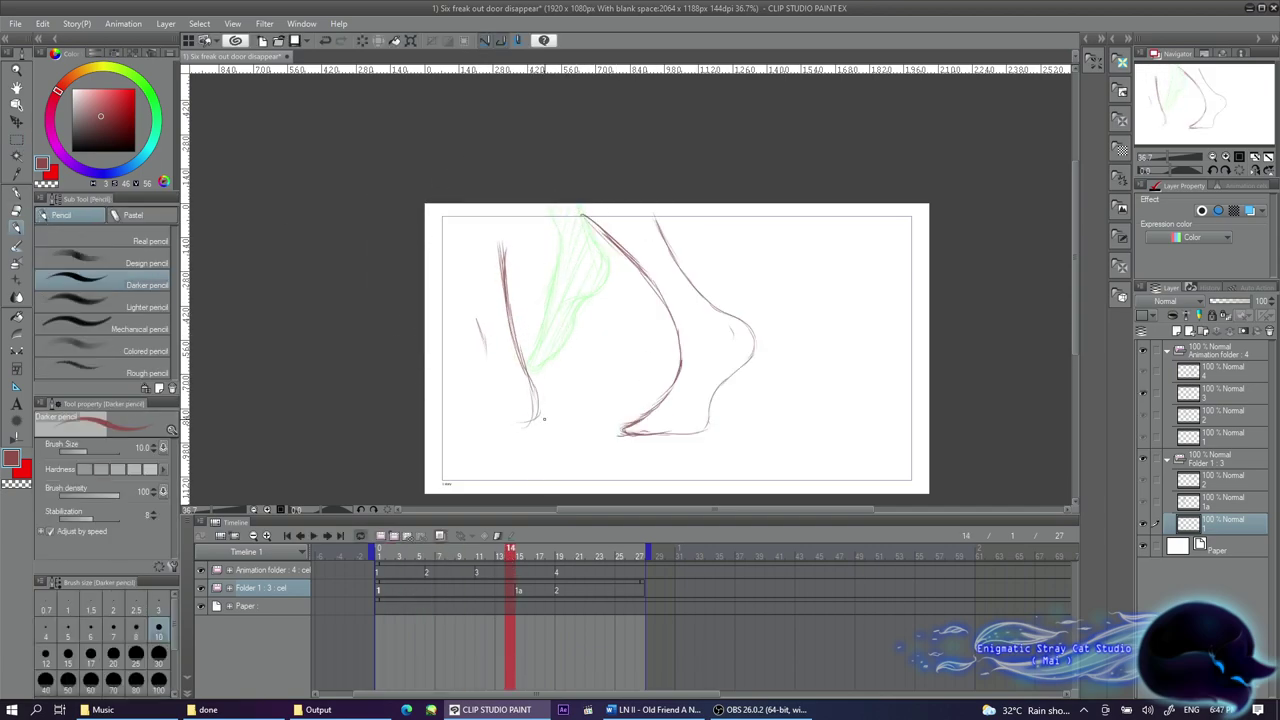
left_click_drag(503, 206, 507, 258)
left_click_drag(449, 208, 485, 350)
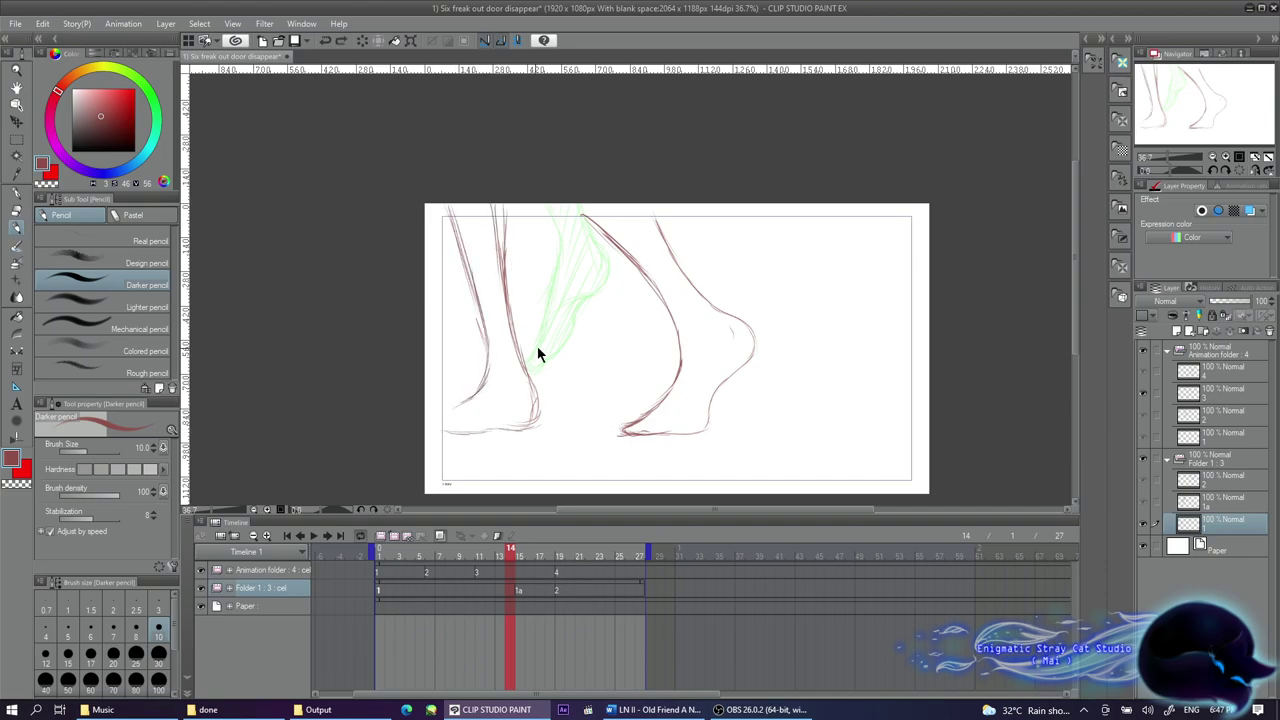
Strengthen the planted leg's shin, calf, instep and heel with heavier pencil lines, running the toes off the canvas edge
scroll(521, 337, "up", 1)
left_click_drag(480, 98, 494, 286)
key("ctrl+z")
left_click_drag(430, 86, 456, 252)
mouse_move(440, 184)
left_mouse_down()
mouse_move(453, 305)
mouse_move(512, 356)
left_mouse_up()
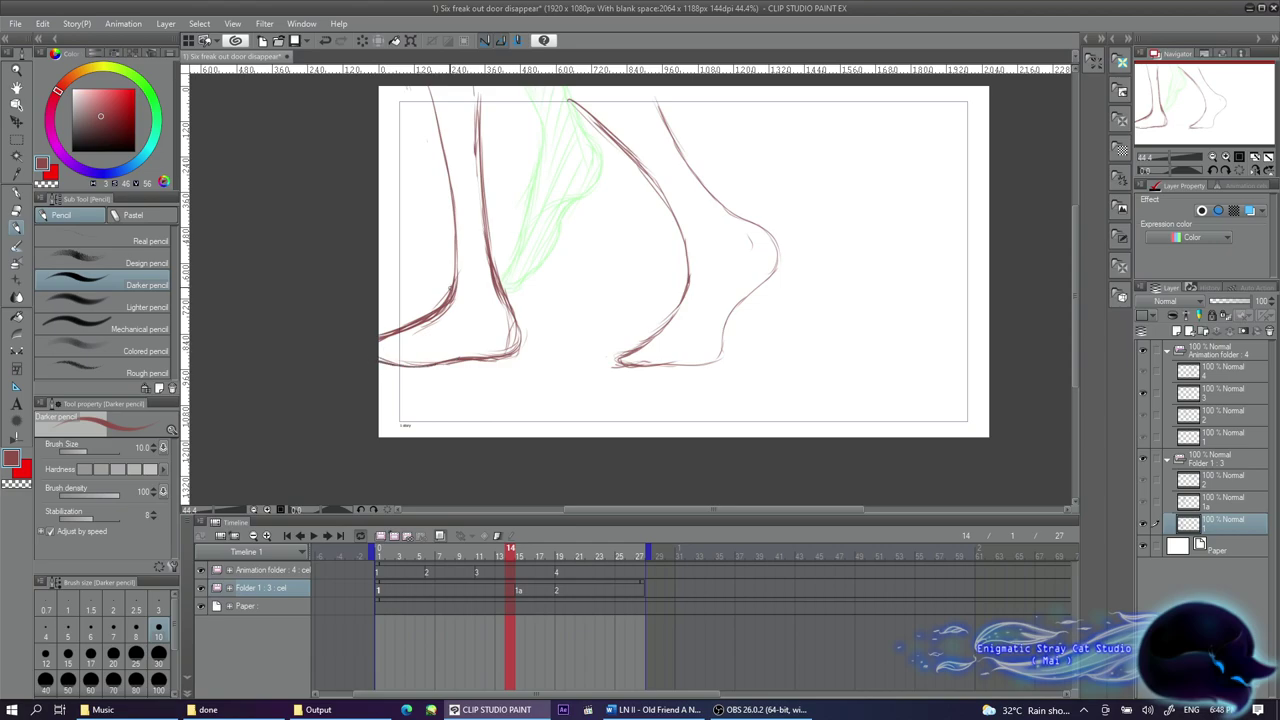
Select the planted leg on Folder 1's cel 1, compare it with neighbouring frames, and transform it slightly smaller and further left
key("m")
left_click_drag(378, 86, 701, 436)
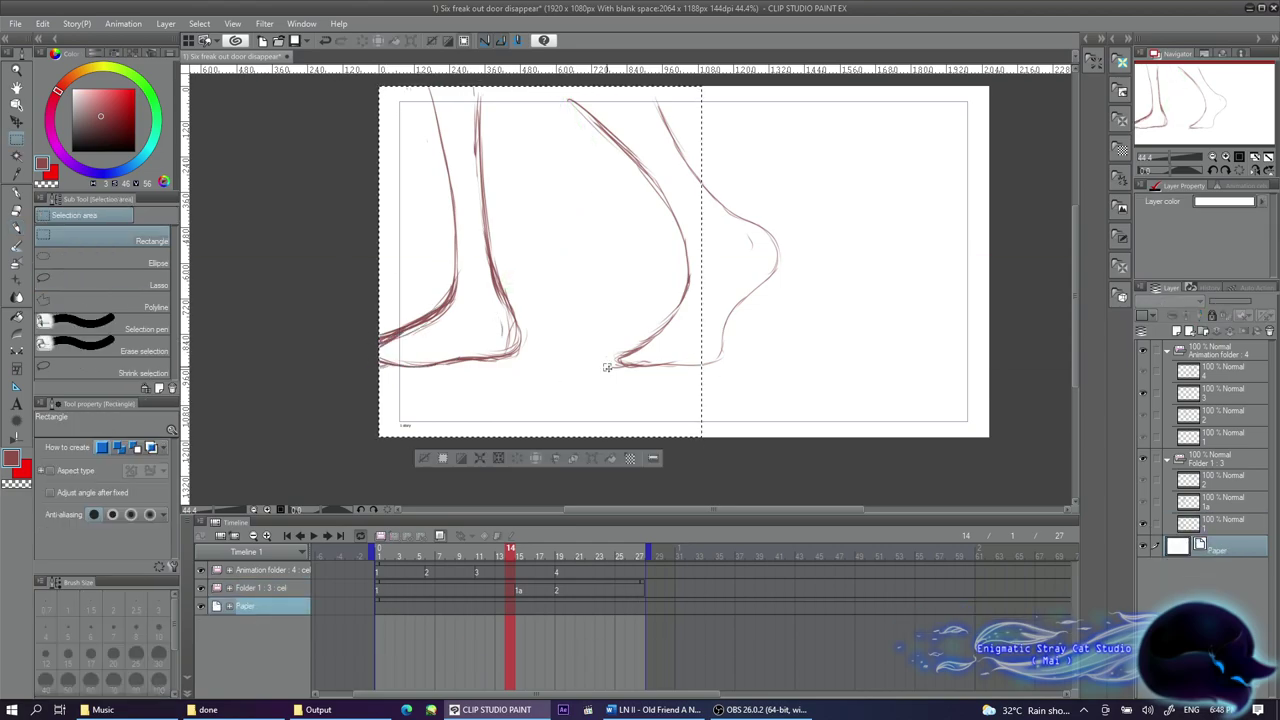
key("Left")
key("Left")
key("Left")
key("Left")
key("ctrl+t")
key("Right")
key("Right")
key("Right")
key("Right")
key("ctrl+t")
left_click_drag(806, 403, 476, 482)
left_click(483, 469)
Fill a floor strip below the foot across the full canvas width at 43% opacity and rename its animation folder "floor"
left_click_drag(360, 364, 976, 462)
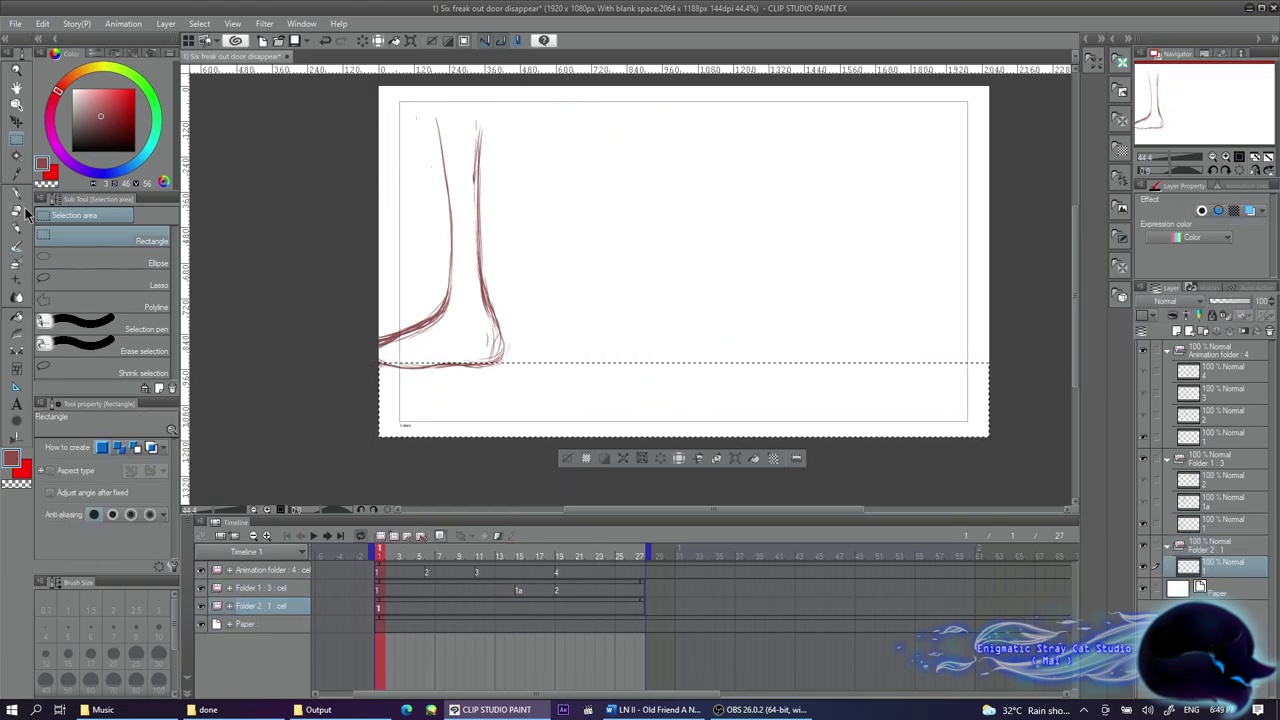
key("p")
double_click(262, 606)
type("floor")
key("Return")
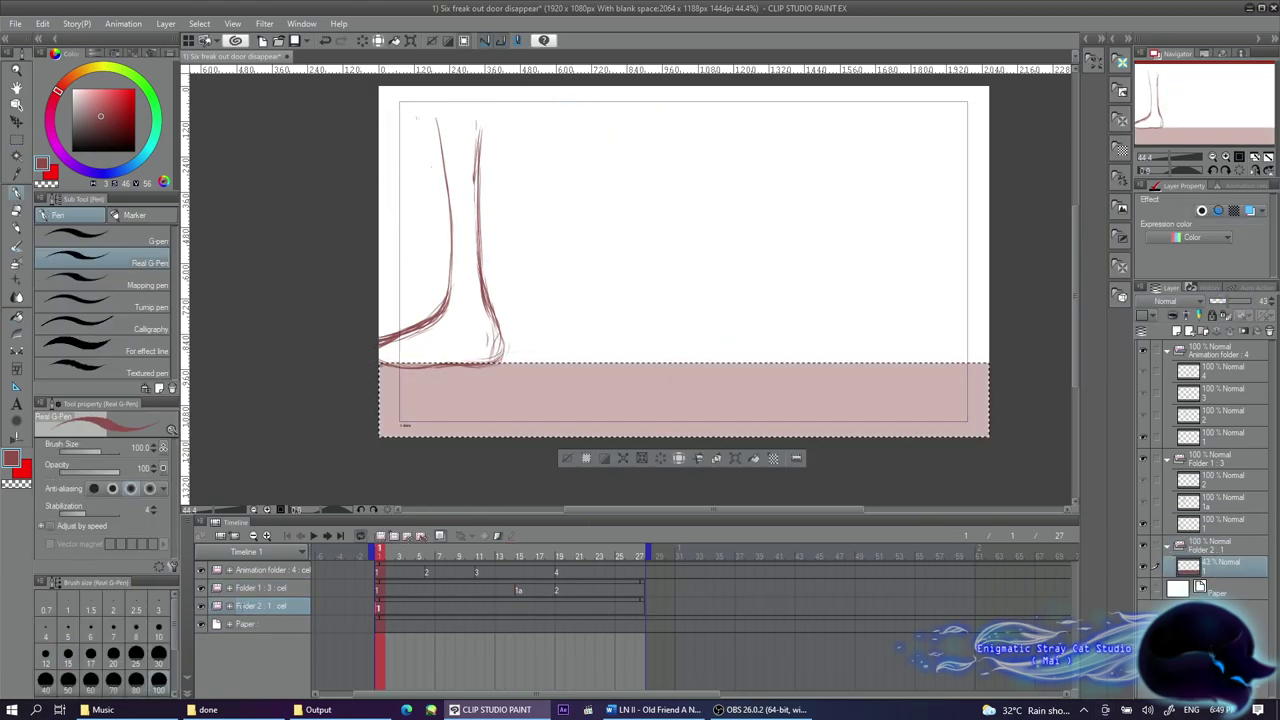
Rename the two leg folders "right leg" and "left leg", and group all animation folders into "scene leg(sketch)"
left_click(252, 588)
left_click(262, 570)
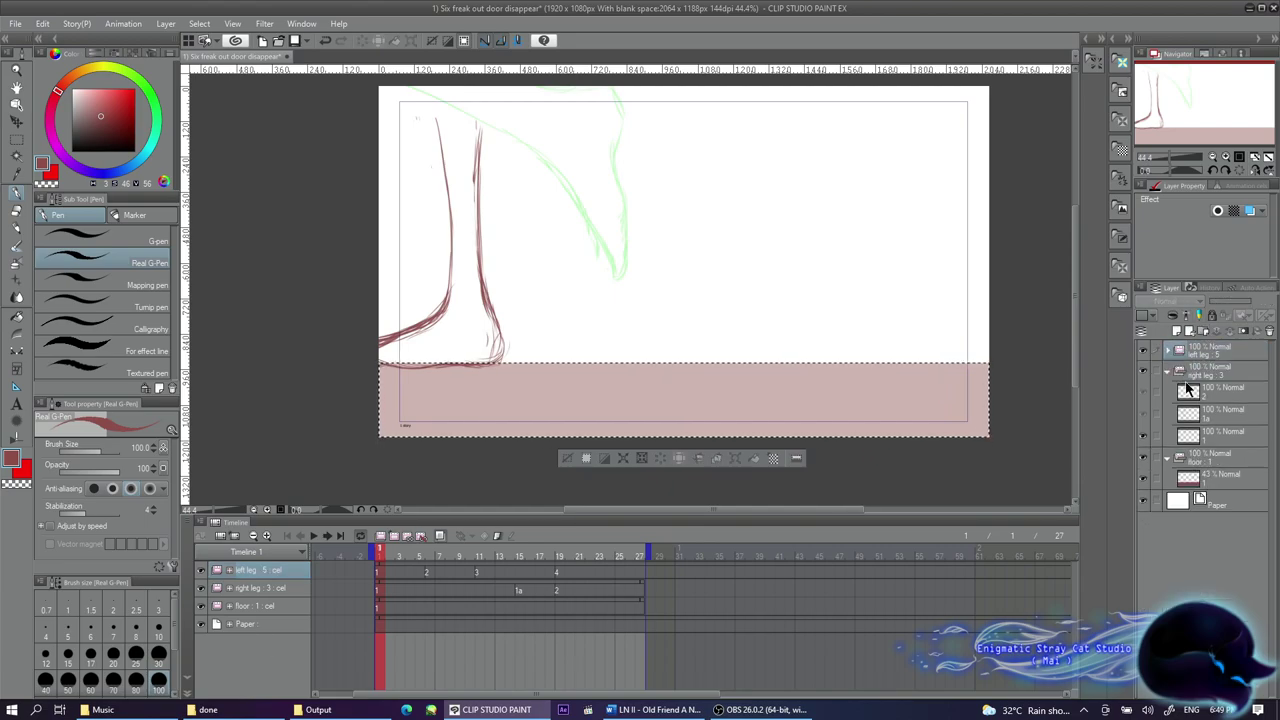
left_click(1222, 403)
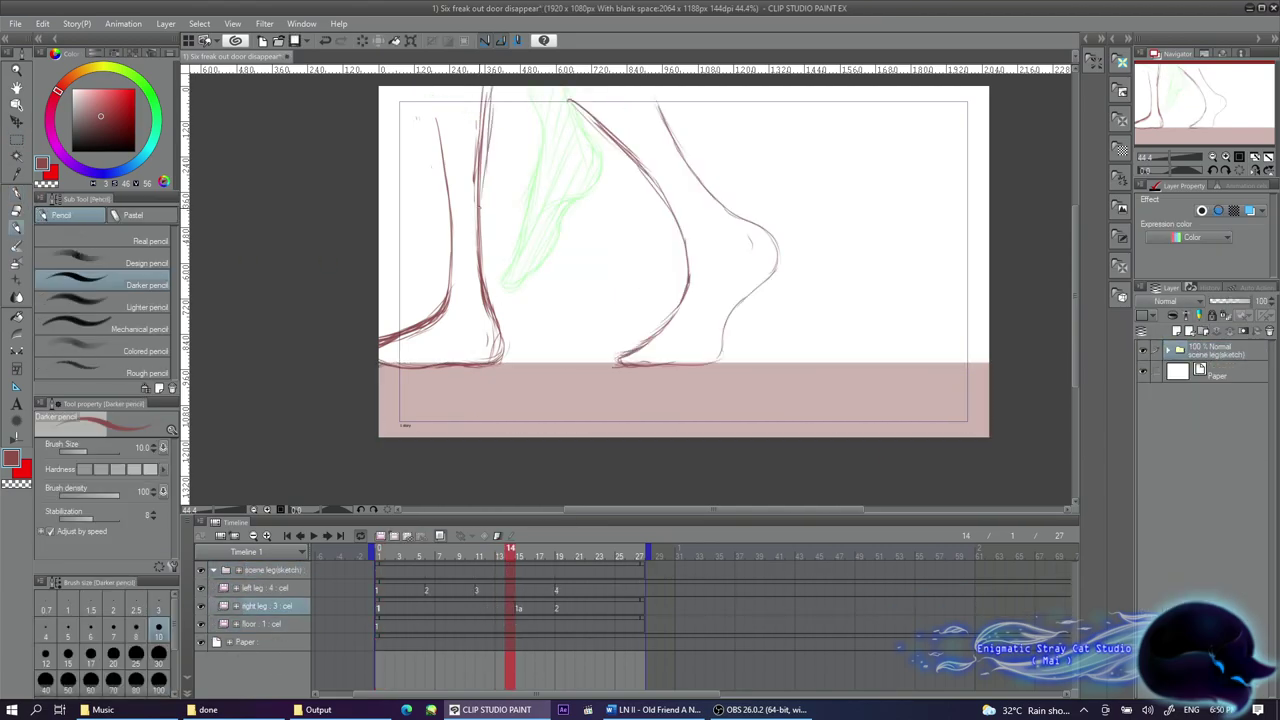
Extend the planted right leg's shin and calf lines up to the canvas's top edge
key("e")
key("p")
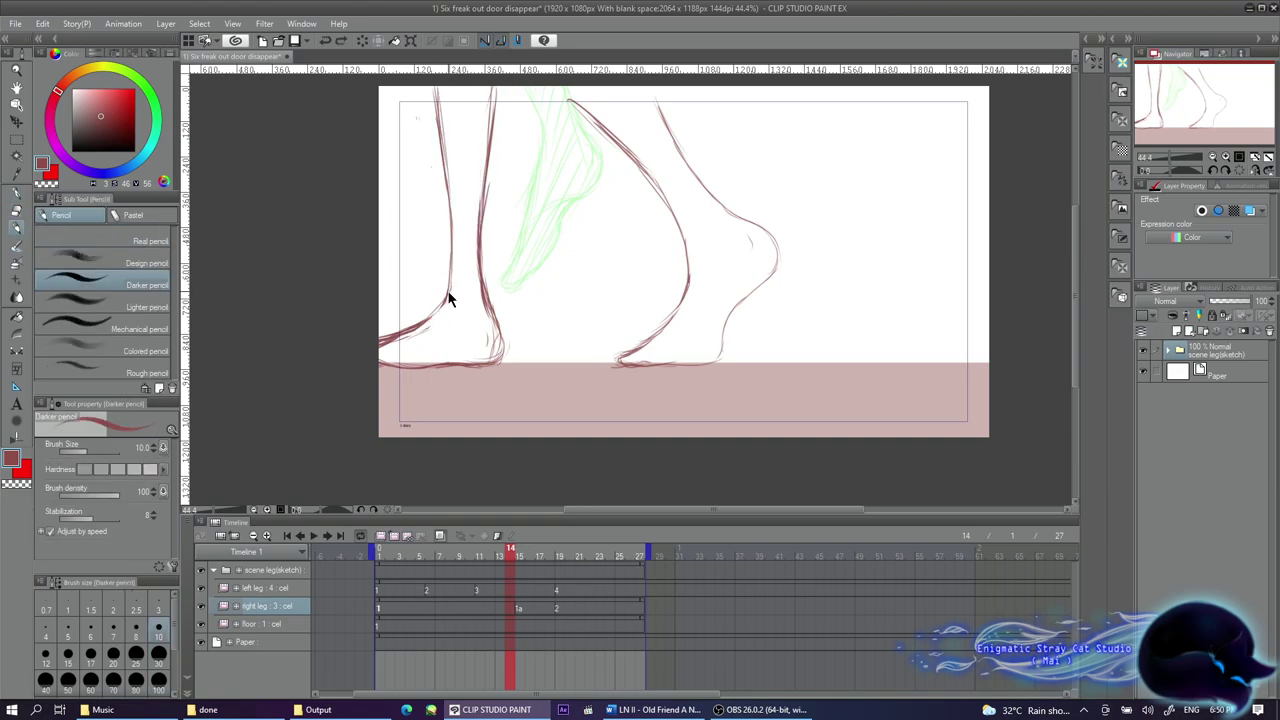
Add a copy of cel 1 at frame 6 and a new cel at frame 23 to the right leg folder
mouse_move(510, 551)
left_mouse_down()
mouse_move(623, 551)
mouse_move(391, 551)
mouse_move(549, 568)
mouse_move(424, 555)
mouse_move(600, 555)
left_mouse_up()
key("e")
left_click(388, 555)
key("shift+alt+c")
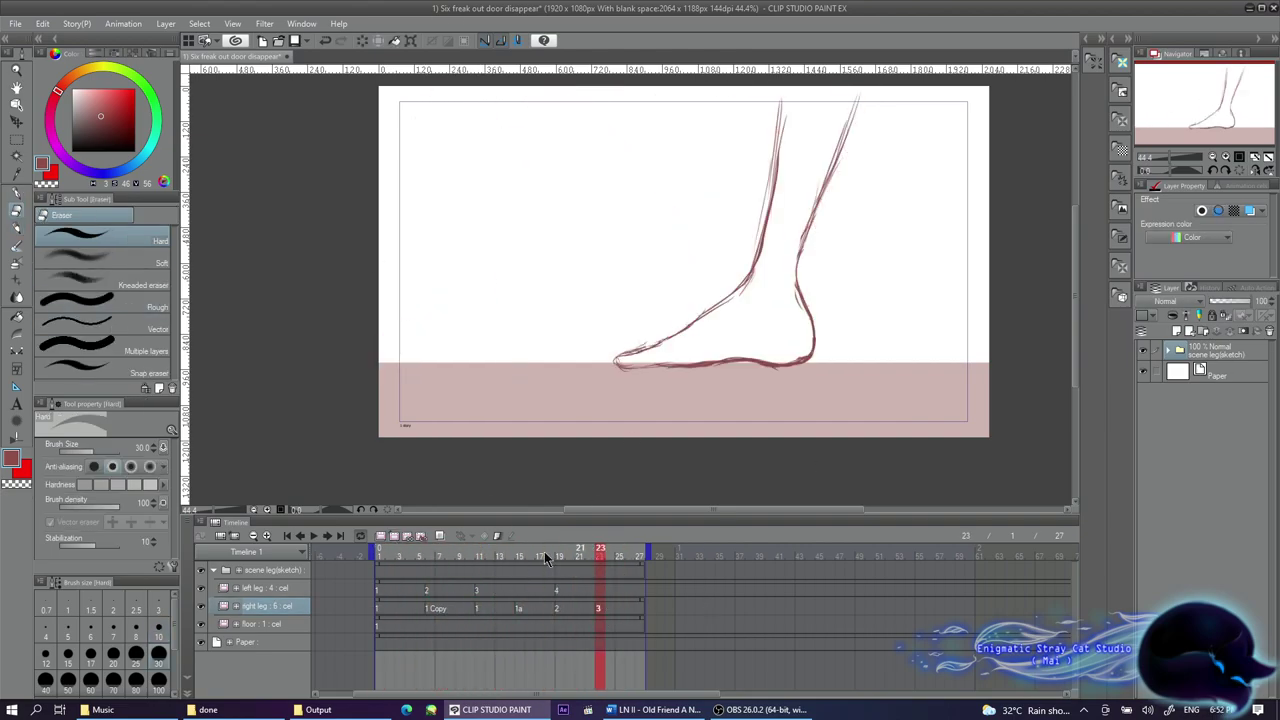
Sketch the hatched right leg in the canvas's upper-right corner on the frame 23 cel
key("p")
left_click_drag(920, 90, 985, 175)
Extend the playback range and the scene leg(sketch) folder to 42 frames, and save the file
left_click_drag(645, 551, 796, 551)
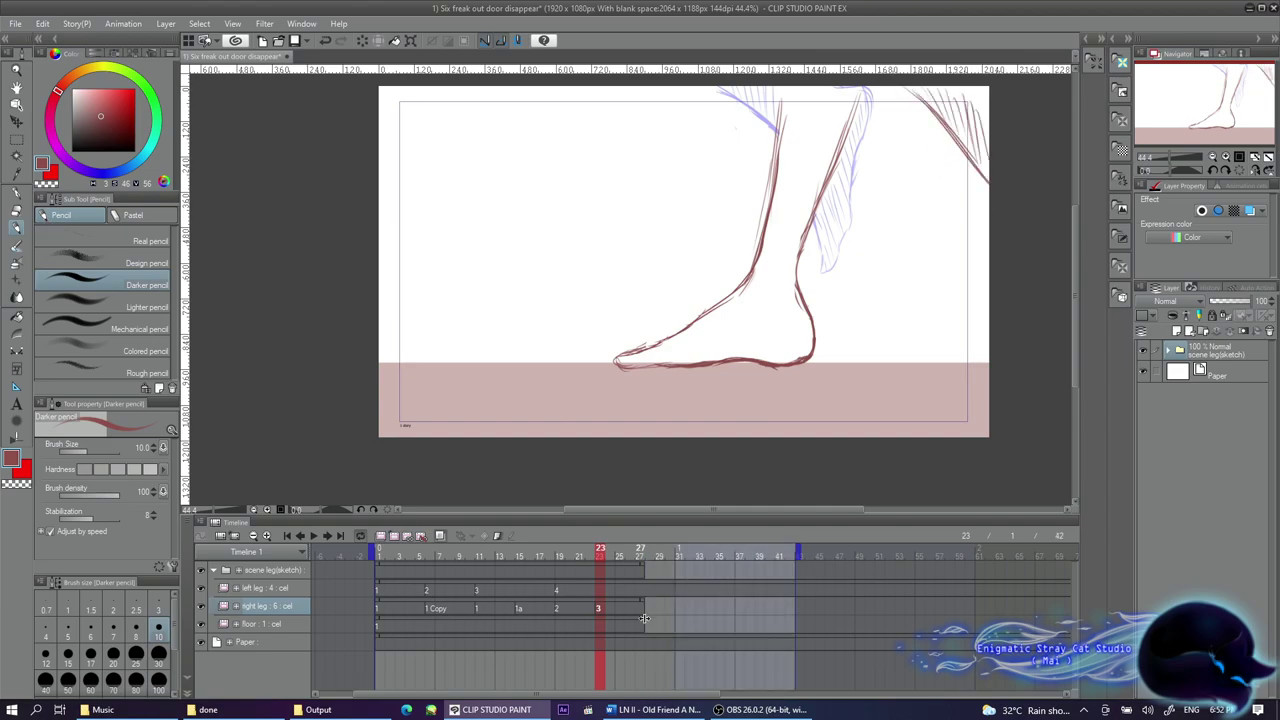
left_click(268, 569)
key("ctrl+s")
Review the frames up to 21 and rework the right leg's outline in the canvas's upper-right corner on the frame 23 cel
left_click(500, 556)
left_click_drag(500, 556, 580, 555)
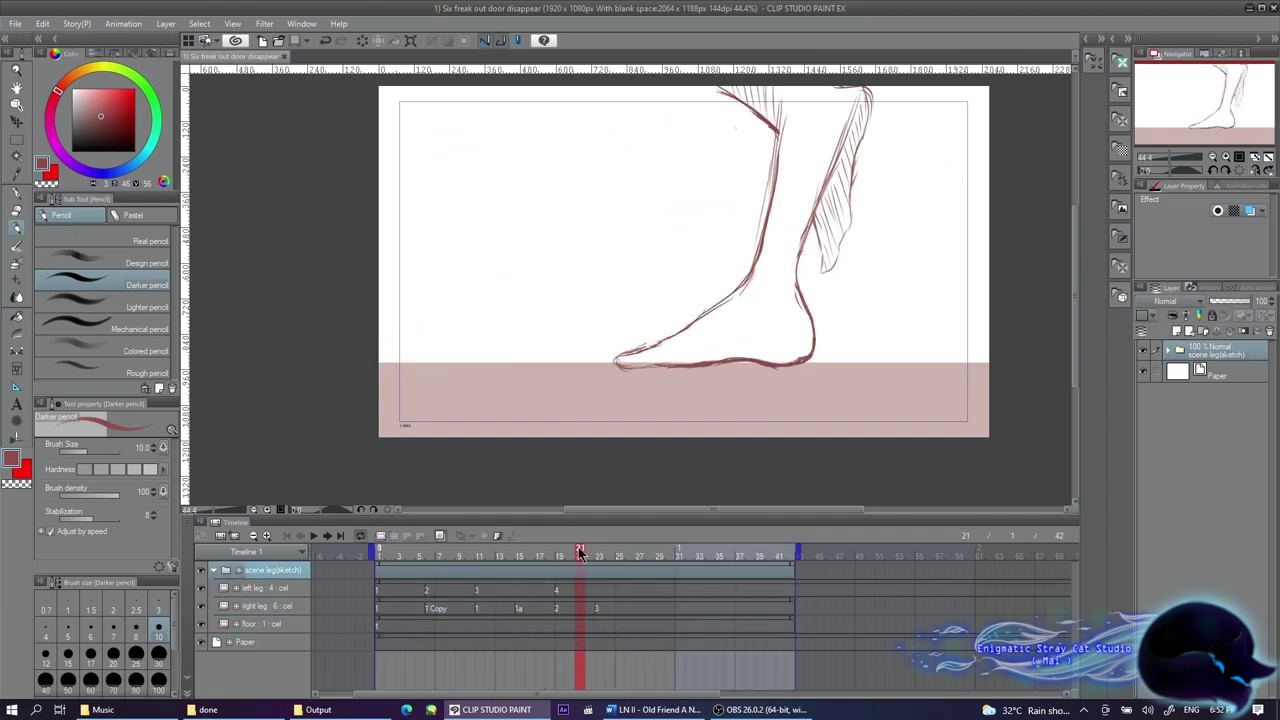
left_click(598, 608)
key("p")
key("p")
mouse_move(916, 88)
left_mouse_down()
mouse_move(966, 170)
mouse_move(966, 222)
left_mouse_up()
left_click_drag(932, 108, 978, 262)
left_click_drag(962, 154, 982, 246)
key("p")
key("p")
left_click_drag(920, 88, 984, 272)
Add a new cel to the left leg folder at frame 34
left_click_drag(380, 590, 709, 591)
key("ctrl+shift+n")
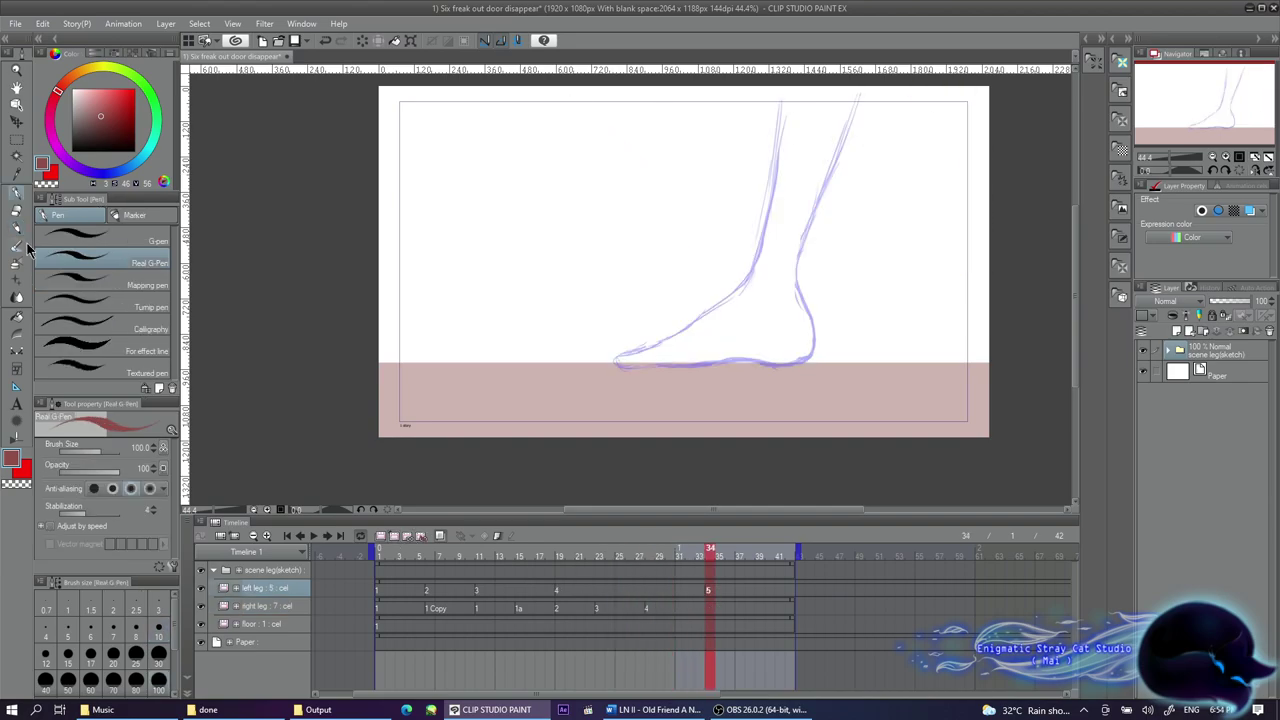
Sketch the lifted left foot in the canvas's upper-right area on the frame 34 cel and reposition it with Transform
left_click_drag(840, 88, 866, 258)
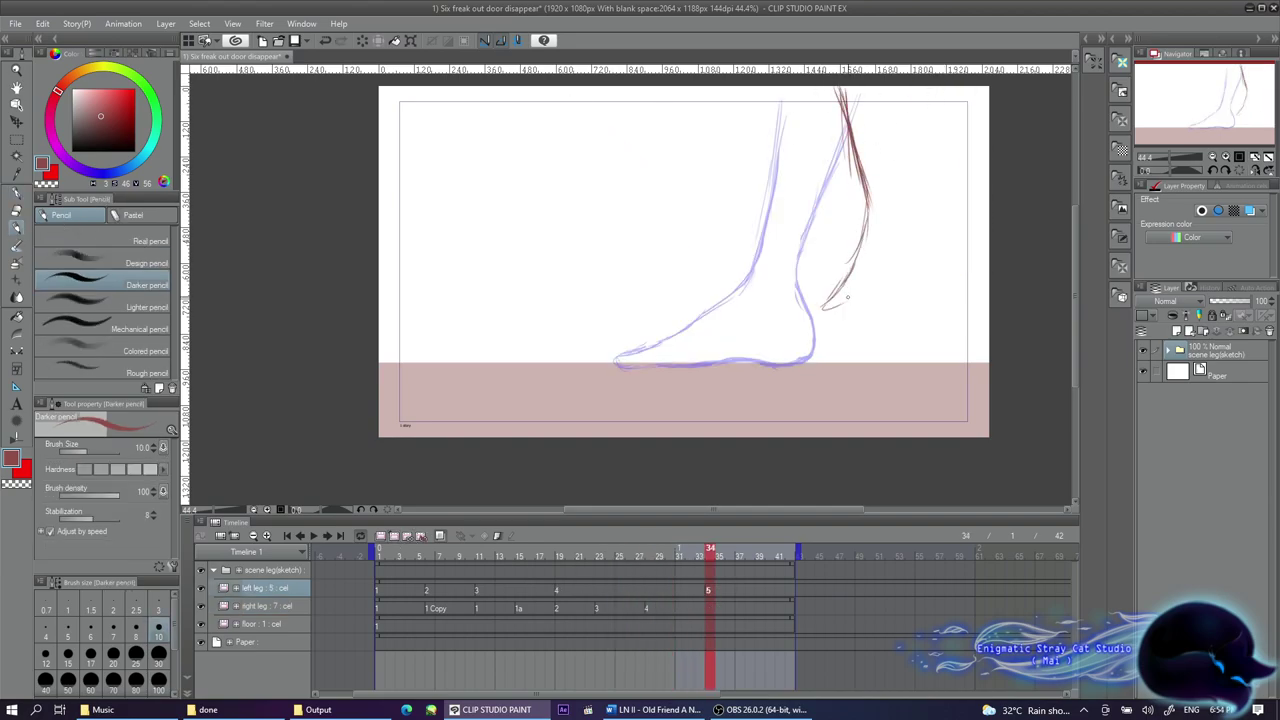
key("ctrl+z")
key("ctrl+z")
left_click_drag(756, 262, 700, 366)
key("m")
mouse_move(586, 186)
left_mouse_down()
mouse_move(703, 357)
mouse_move(860, 300)
left_mouse_up()
key("ctrl+t")
left_click_drag(800, 240, 880, 250)
key("Return")
Extend the lifted foot on the frame 34 cel with two calf lines reaching the canvas's upper edge
left_click(16, 227)
left_click_drag(898, 90, 944, 190)
left_click_drag(836, 90, 878, 200)
key("ctrl+z")
Duplicate the lifted left leg onto a new cel at frame 38, lasso the foot and rotate it downward
left_click(420, 541)
key("m")
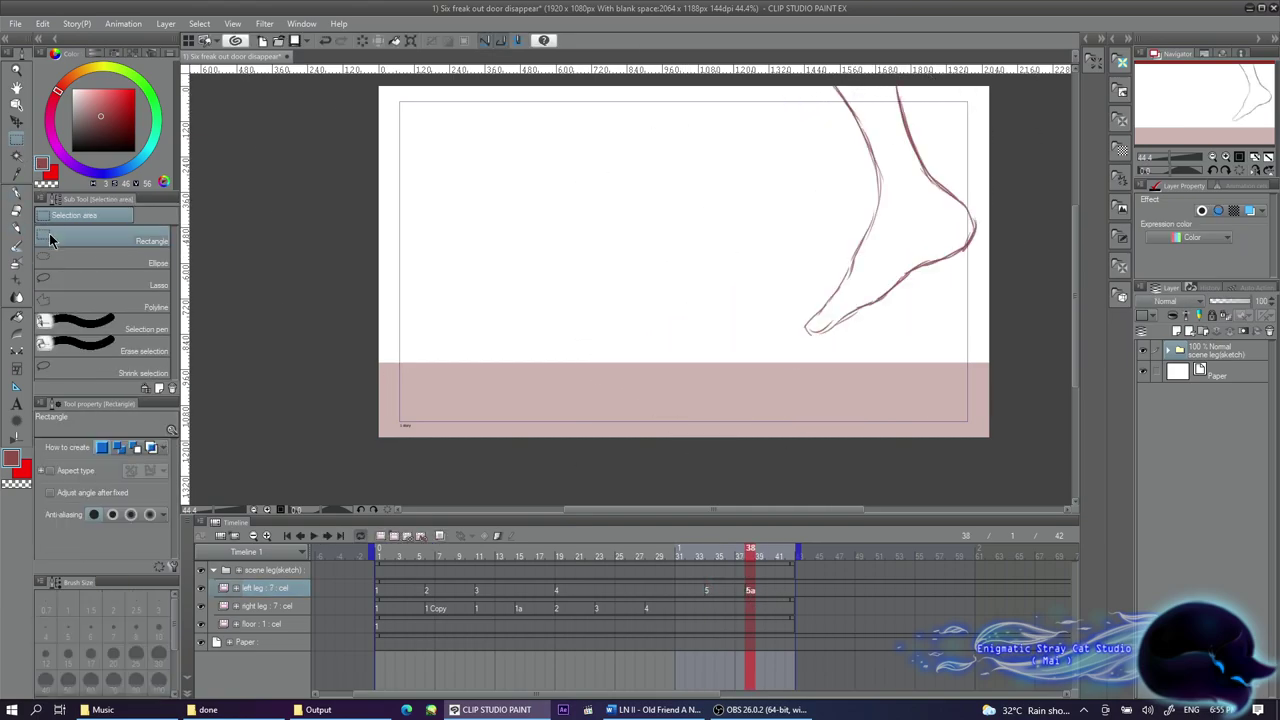
left_click(110, 279)
scroll(680, 260, "right", 4)
mouse_move(590, 110)
left_mouse_down()
mouse_move(717, 420)
mouse_move(677, 277)
left_mouse_up()
key("ctrl+t")
key("Return")
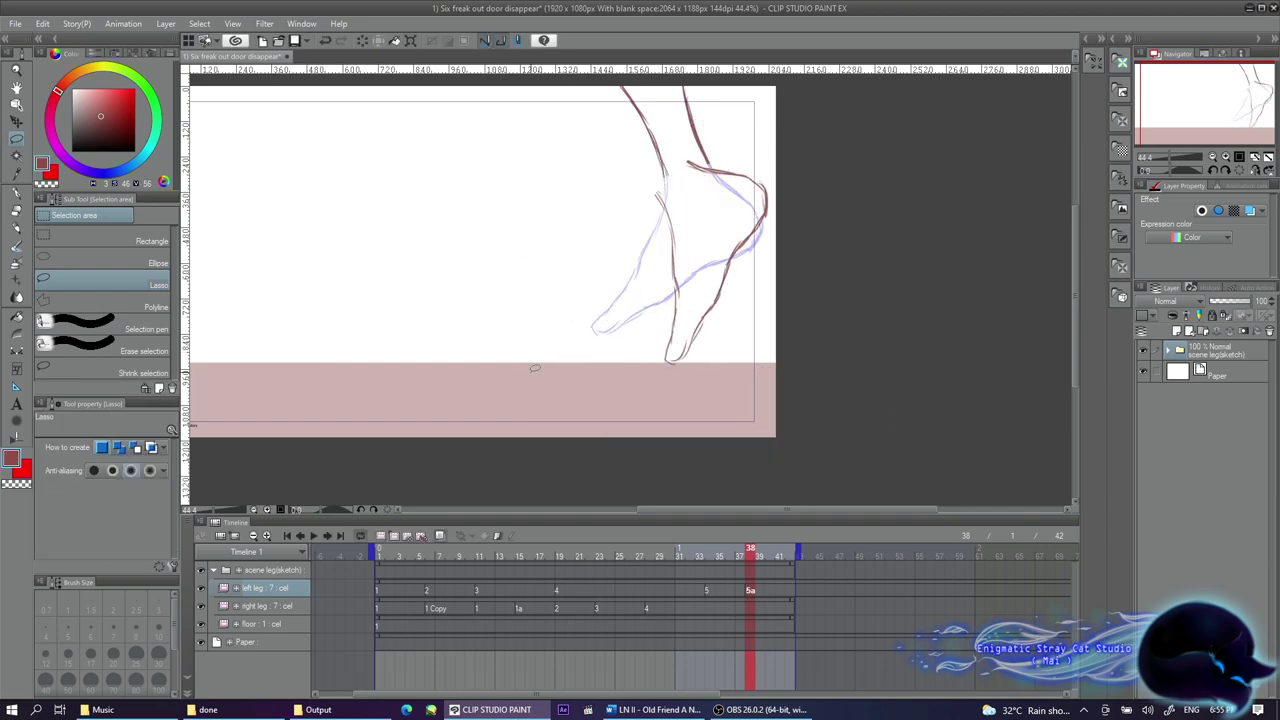
Redraw the left leg on the frame 38 cel farther out so the foot leaves past the canvas's right-hand edge
key("e")
key("p")
mouse_move(688, 90)
left_mouse_down()
mouse_move(722, 176)
mouse_move(745, 180)
left_mouse_up()
mouse_move(660, 88)
left_mouse_down()
mouse_move(677, 193)
mouse_move(670, 125)
mouse_move(723, 120)
mouse_move(760, 260)
left_mouse_up()
key("e")
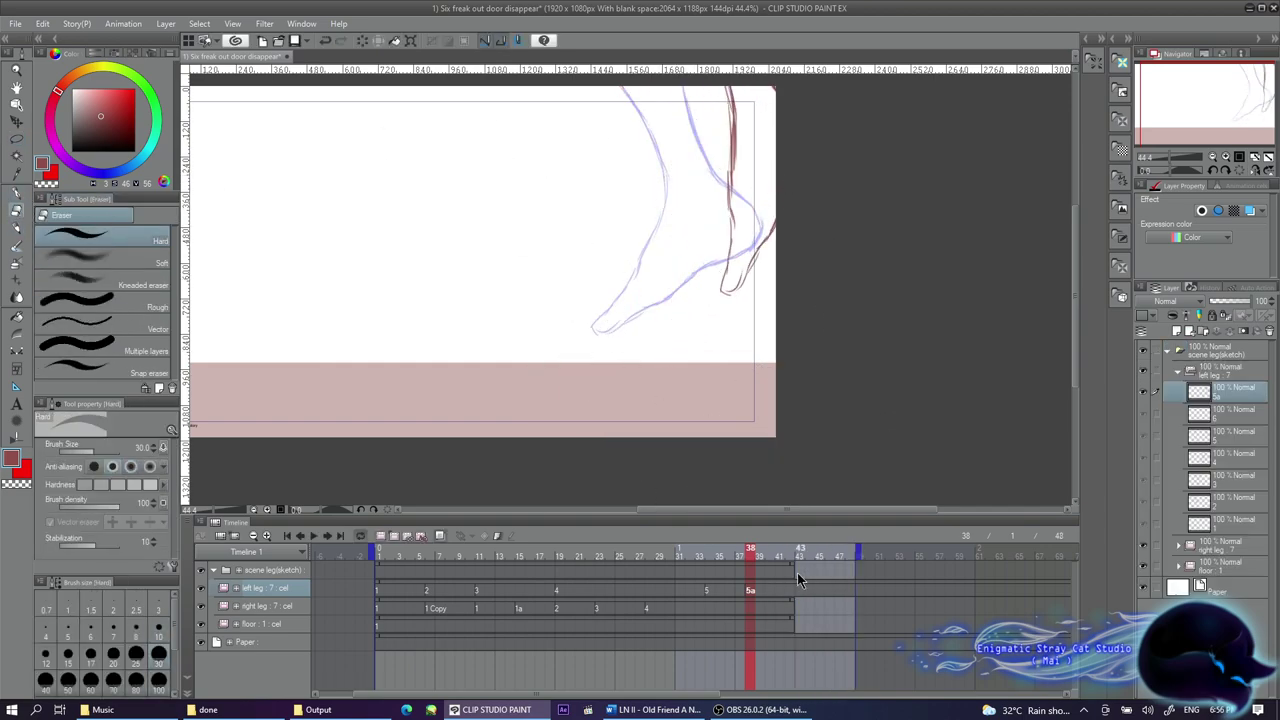
Add a left leg cel at frame 46 in the range extended to 48 frames and play back the animation
scroll(471, 343, "down", 1)
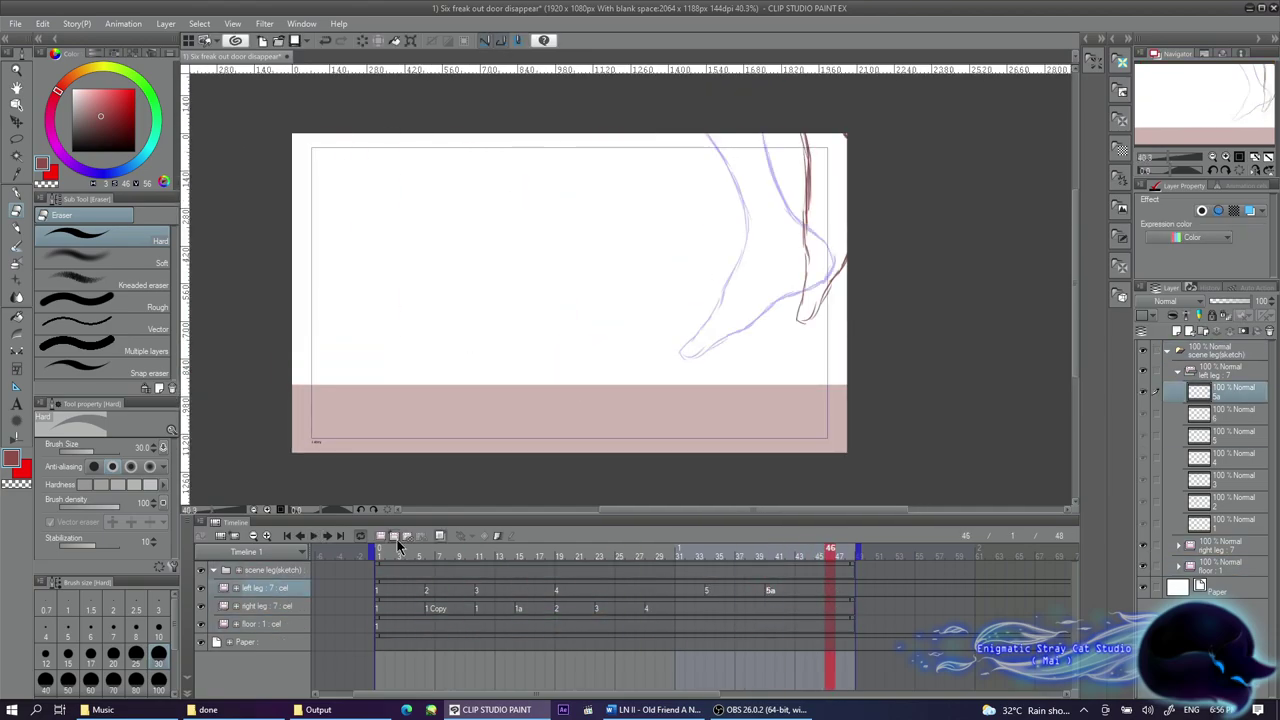
left_click(313, 535)
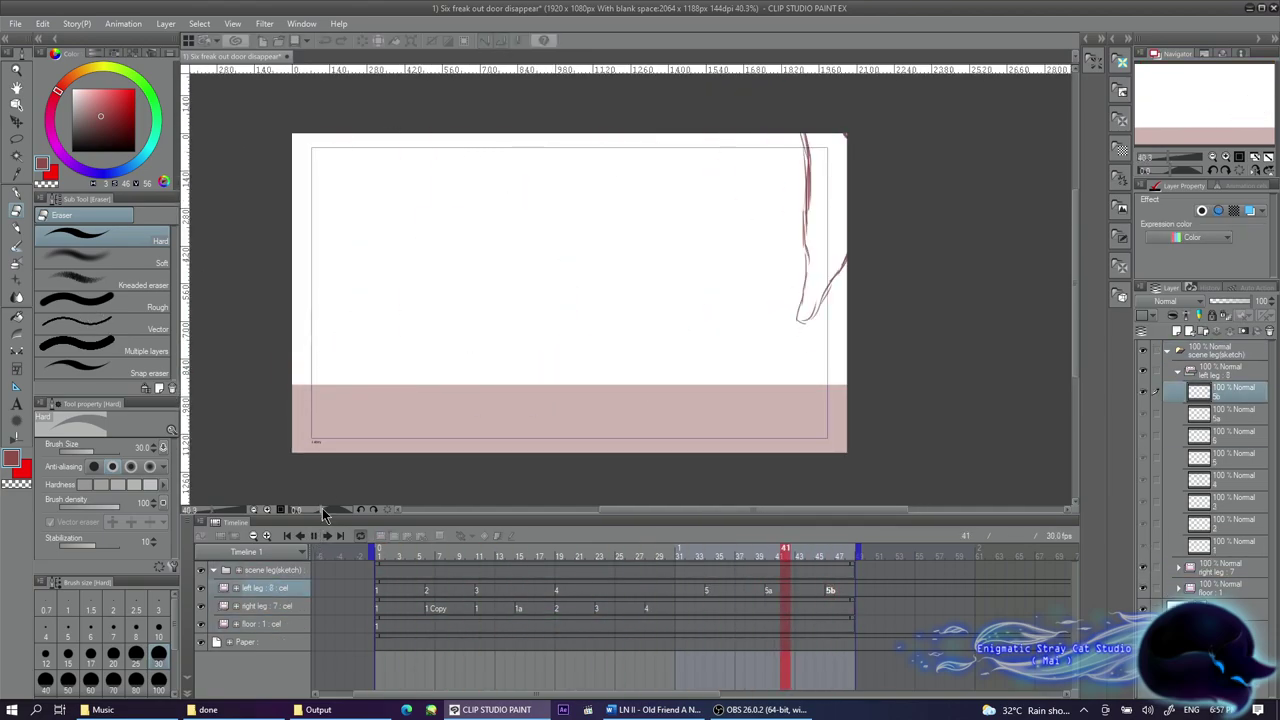
Try a slower timing by shifting the left and right leg cels and extending the range to 78 frames, reviewing the playback
mouse_move(557, 588)
left_mouse_down()
mouse_move(514, 600)
mouse_move(540, 584)
mouse_move(616, 590)
left_mouse_up()
left_click(520, 556)
left_click_drag(854, 623, 1040, 620)
left_click(739, 556)
left_click_drag(750, 693, 785, 697)
scroll(807, 624, "left", 3)
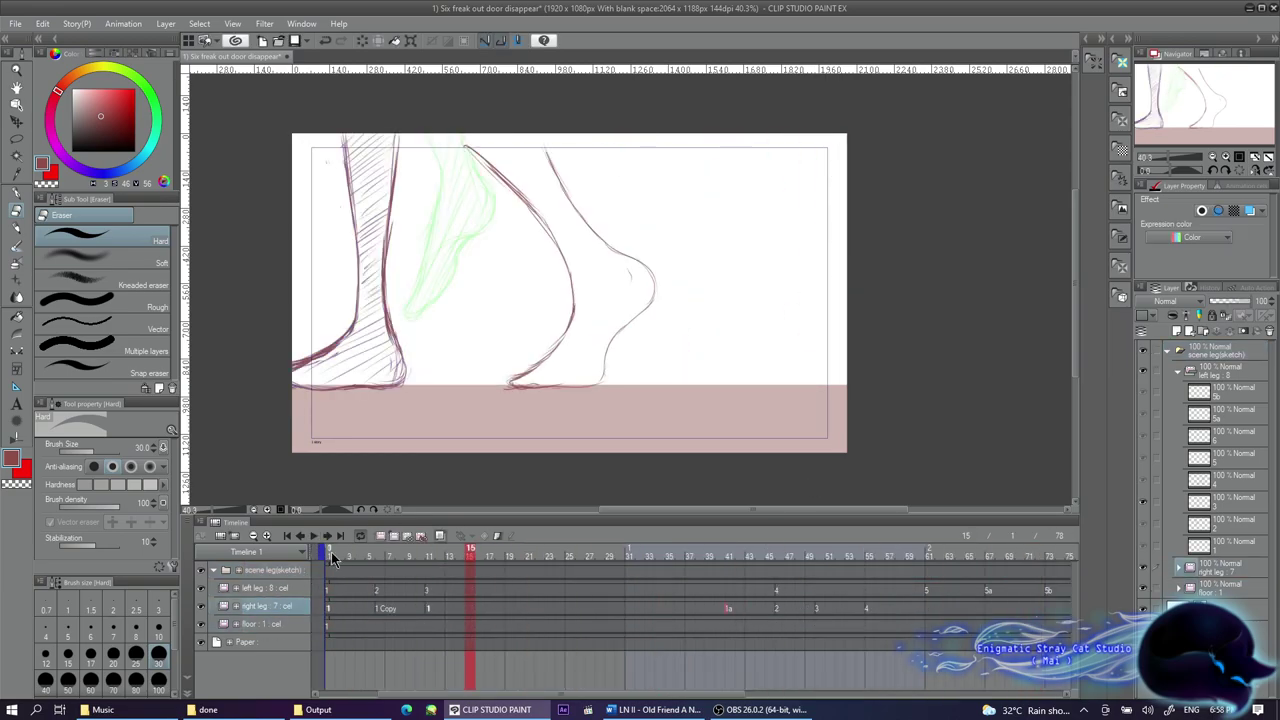
left_click(569, 590)
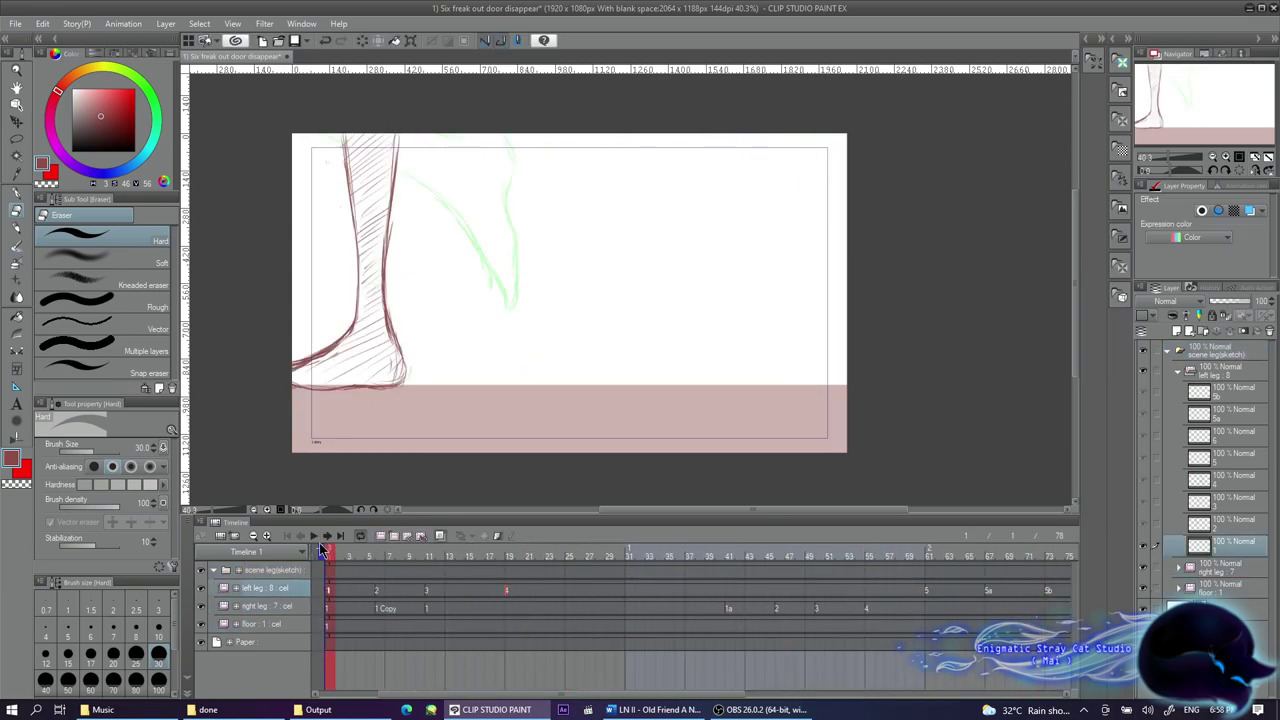
left_click(510, 590)
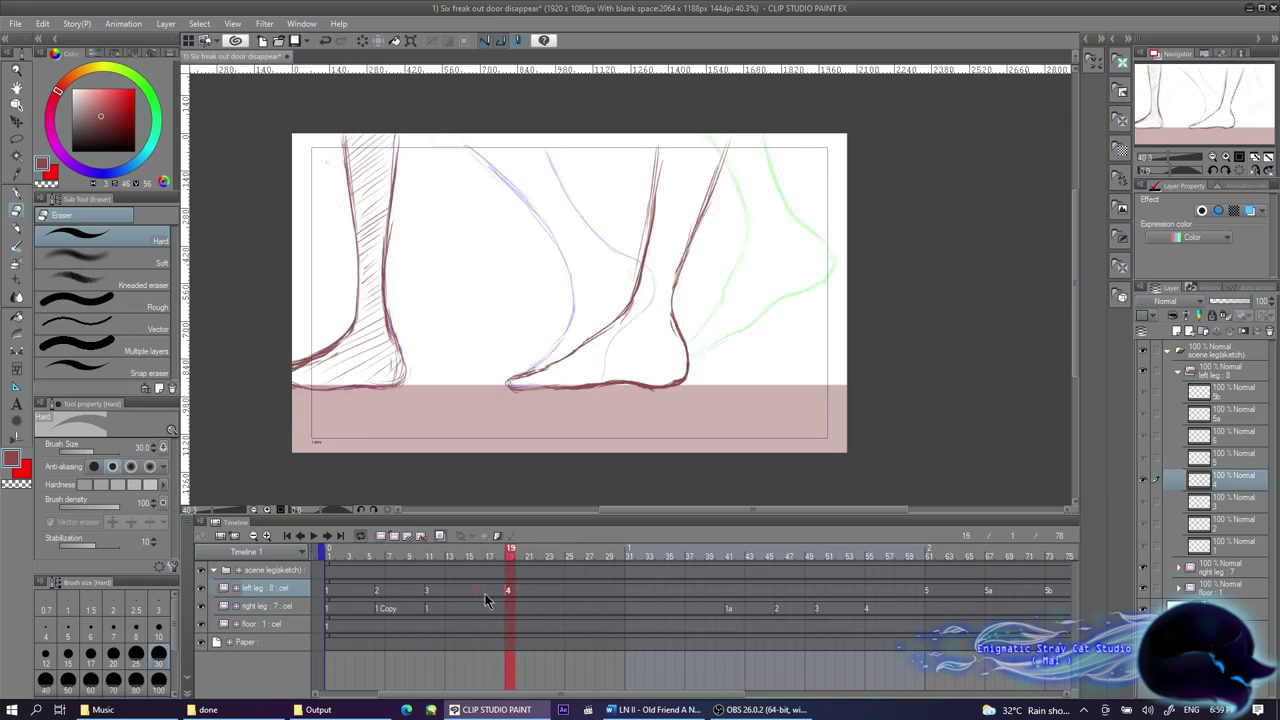
left_click(548, 609)
left_click(316, 540)
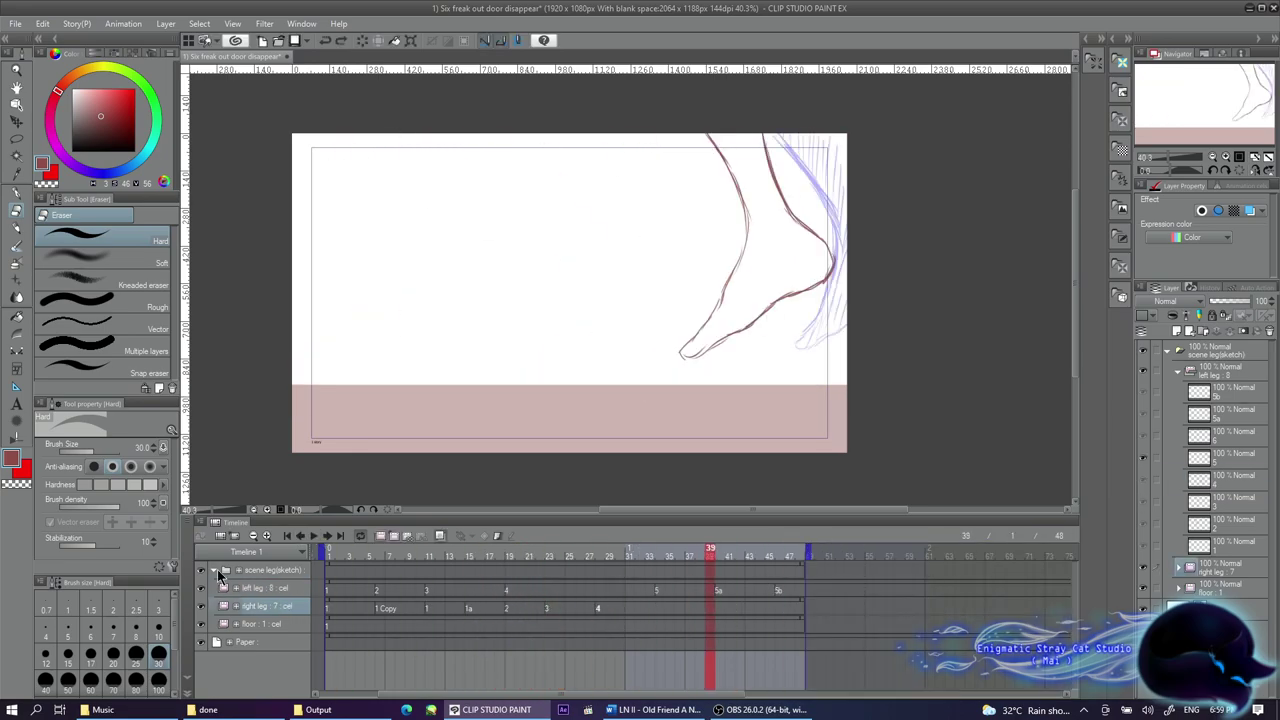
Create a 2 sketch folder with an animation folder and first cel at frame 49, and extend the range to 114 frames
left_click(1201, 331)
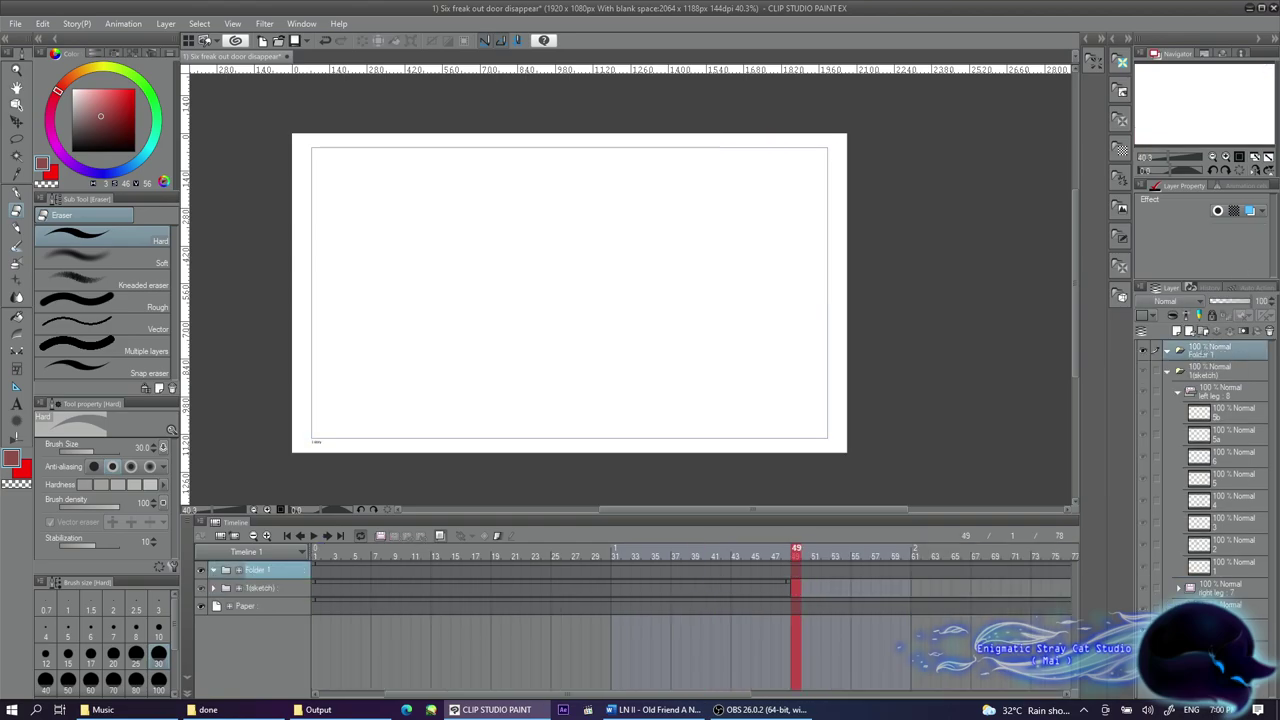
left_click_drag(1074, 556, 1026, 558)
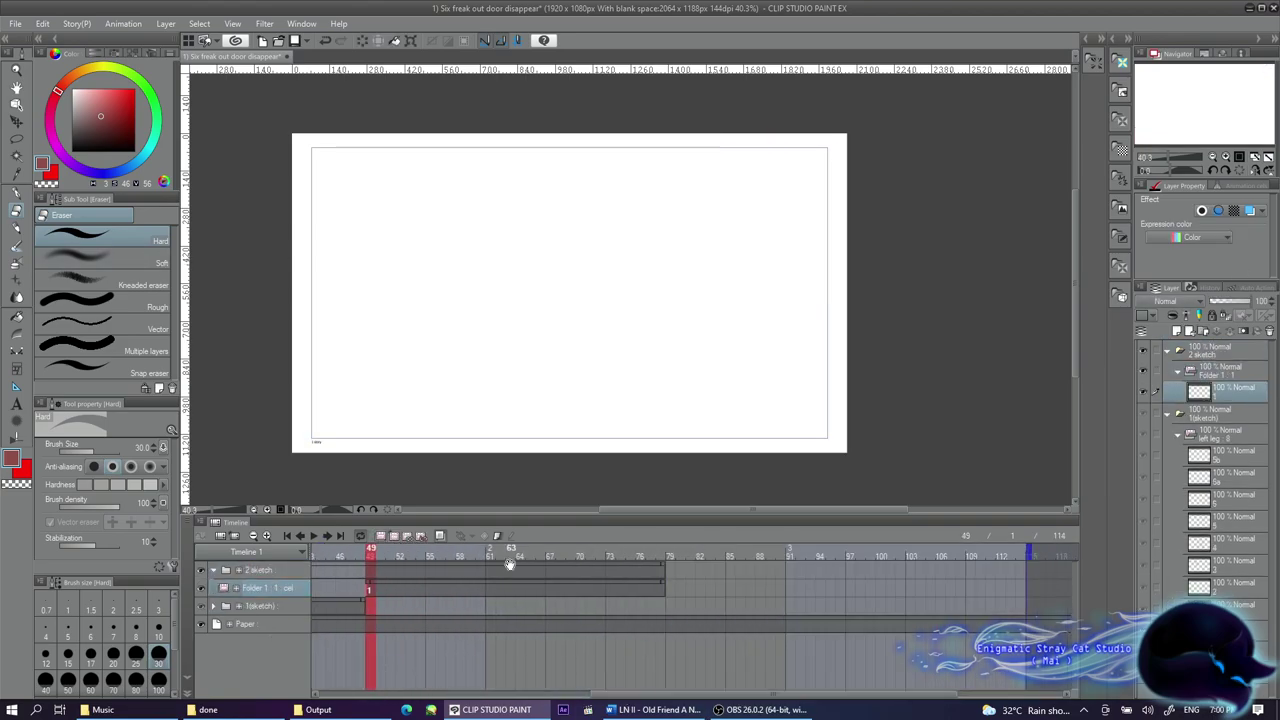
Sketch a round head with a tapered chin near the canvas's middle on the frame 49 cel using the Darker pencil
key("p")
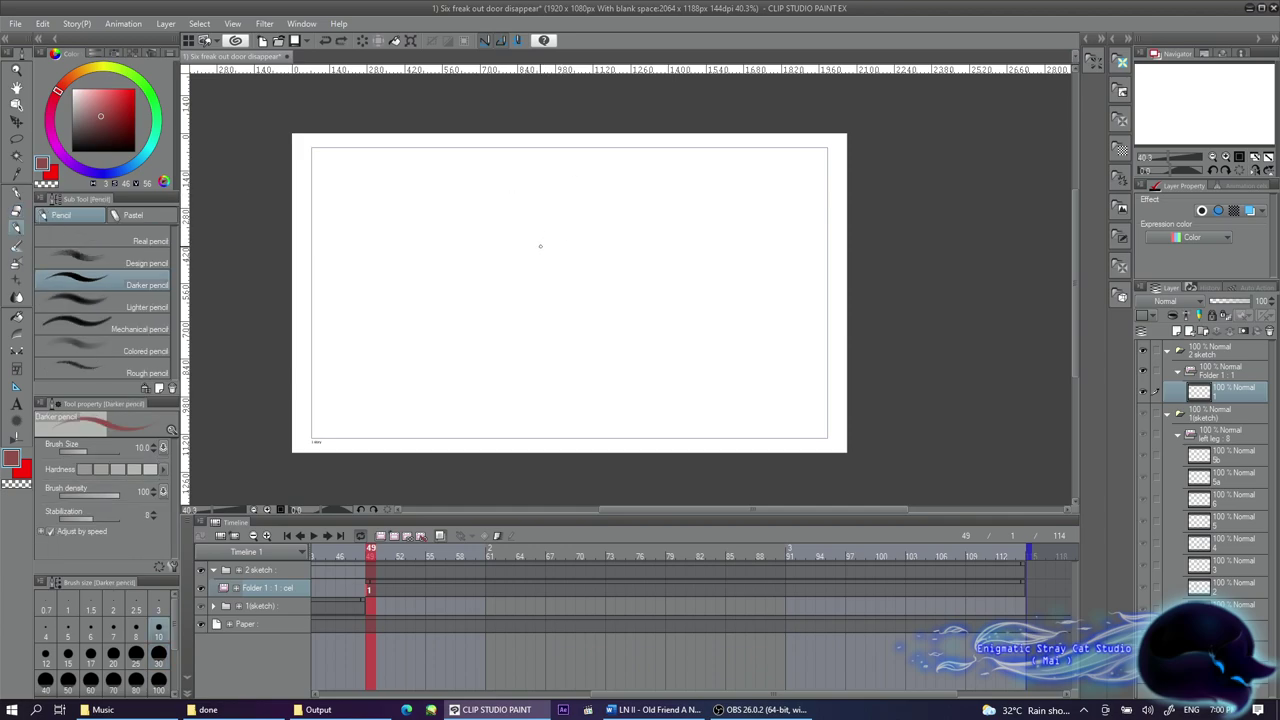
left_click_drag(527, 224, 562, 306)
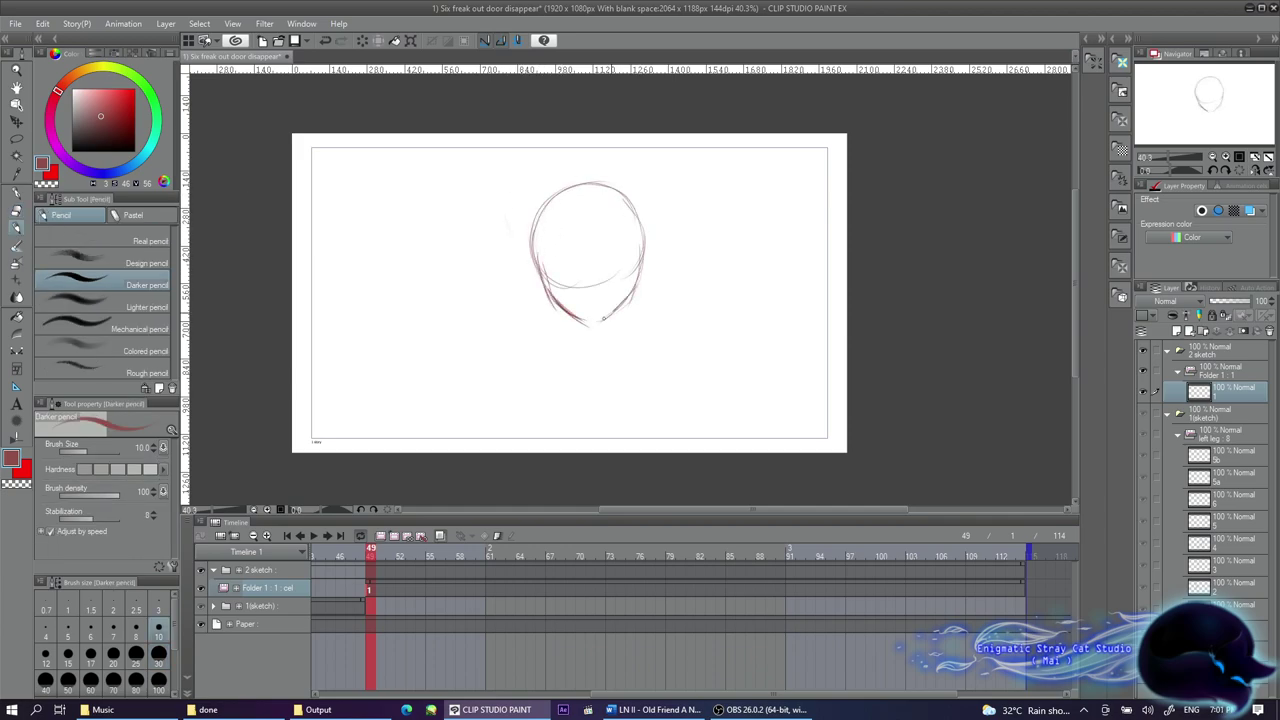
key("ctrl+z")
key("ctrl+t")
key("Escape")
key("ctrl+d")
Sketch the neck, torso and an arm with shoulder and elbow circles below the head on the frame 49 cel
key("p")
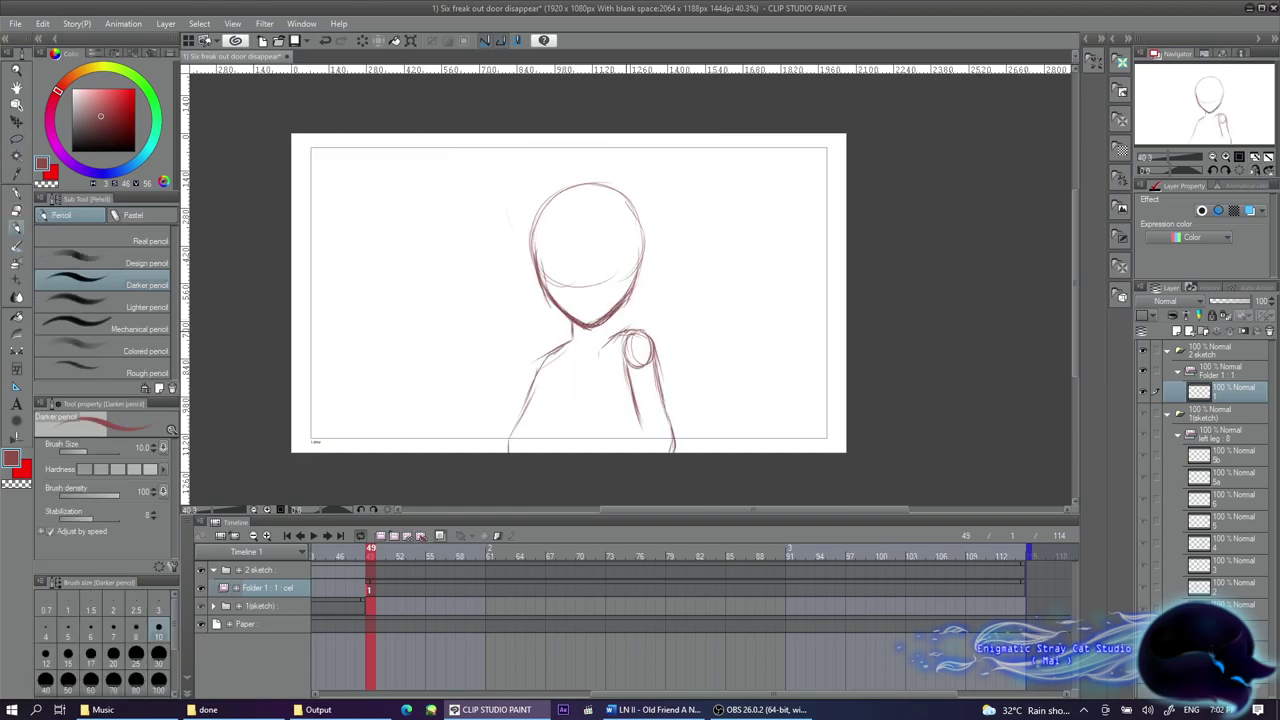
left_click_drag(650, 436, 652, 428)
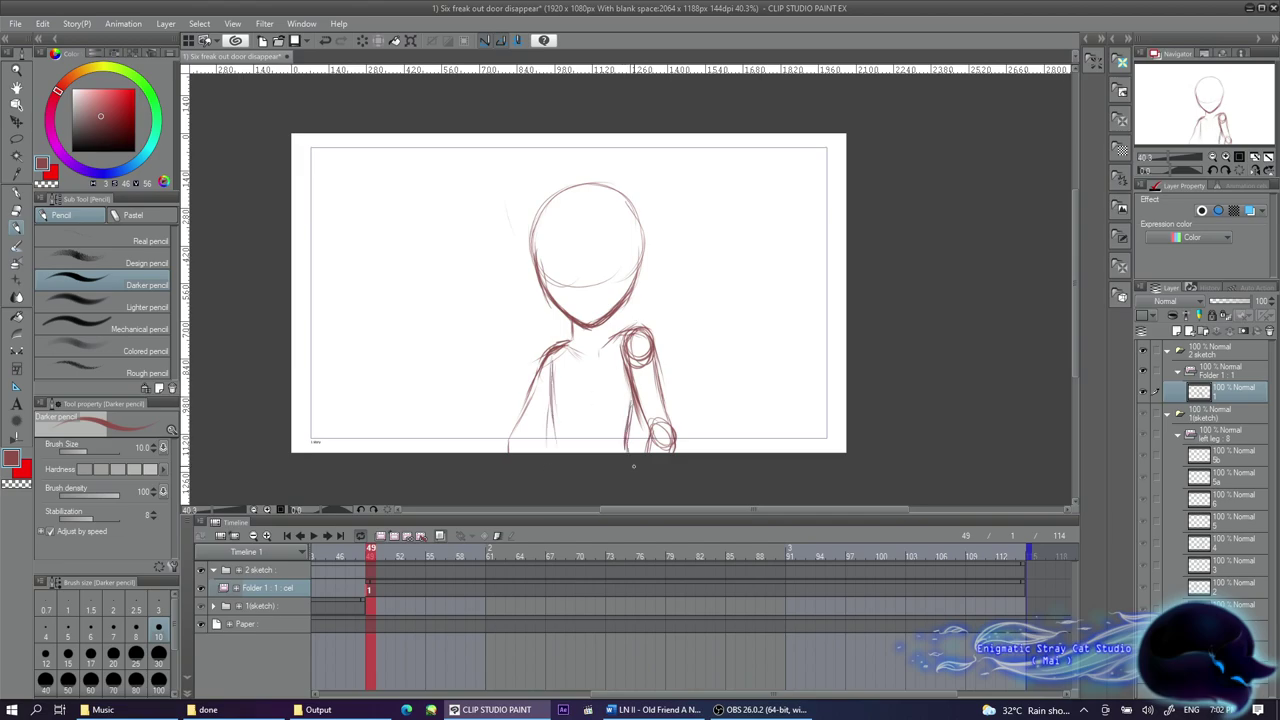
scroll(586, 290, "up", 3)
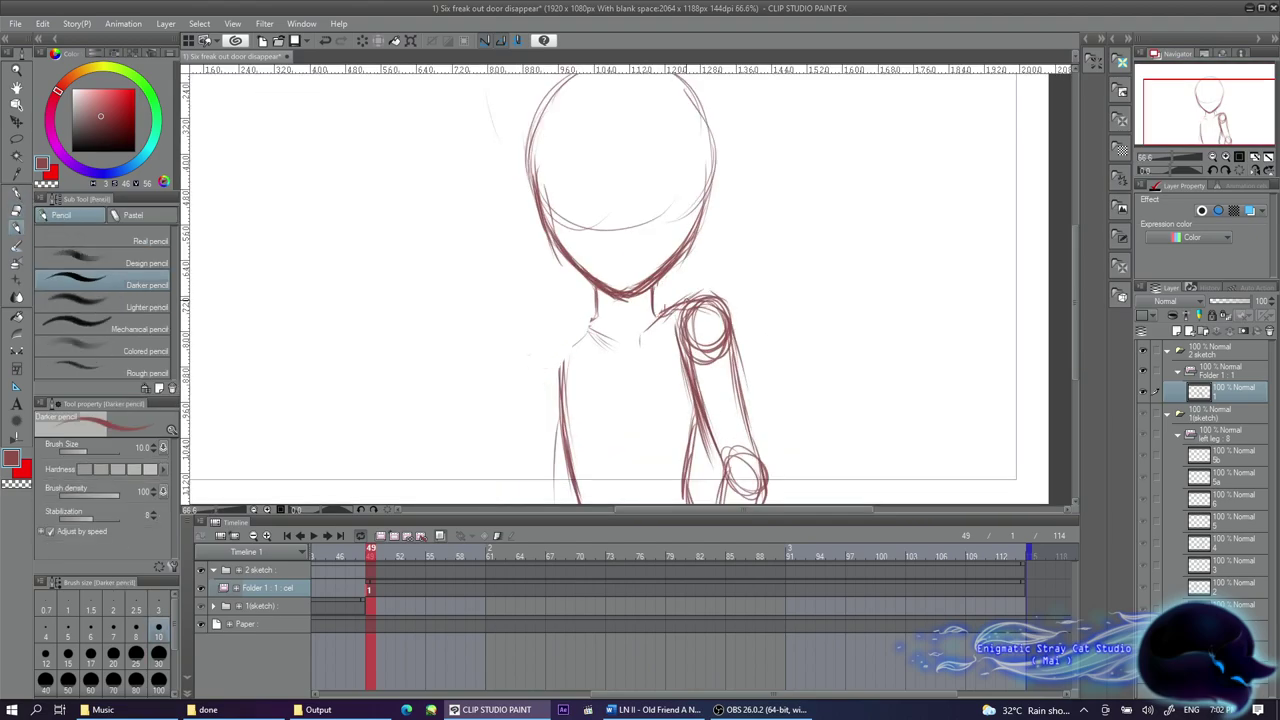
Select the arm with the shoulder and elbow circles and shift it slightly closer to the torso
key("m")
left_click_drag(720, 95, 650, 160)
left_click_drag(714, 188, 700, 188)
key("ctrl+d")
Sketch the shoulder and arm on the torso's opposite side, undoing the unwanted strokes
key("p")
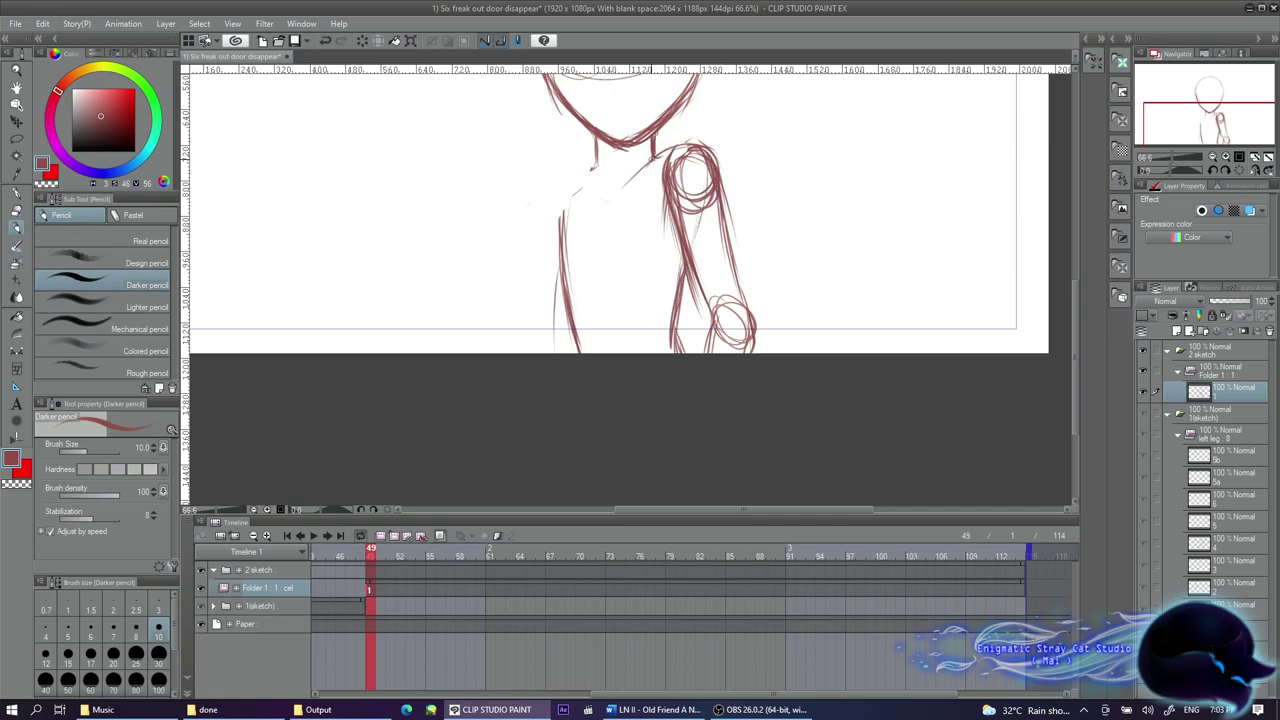
scroll(557, 317, "down", 3)
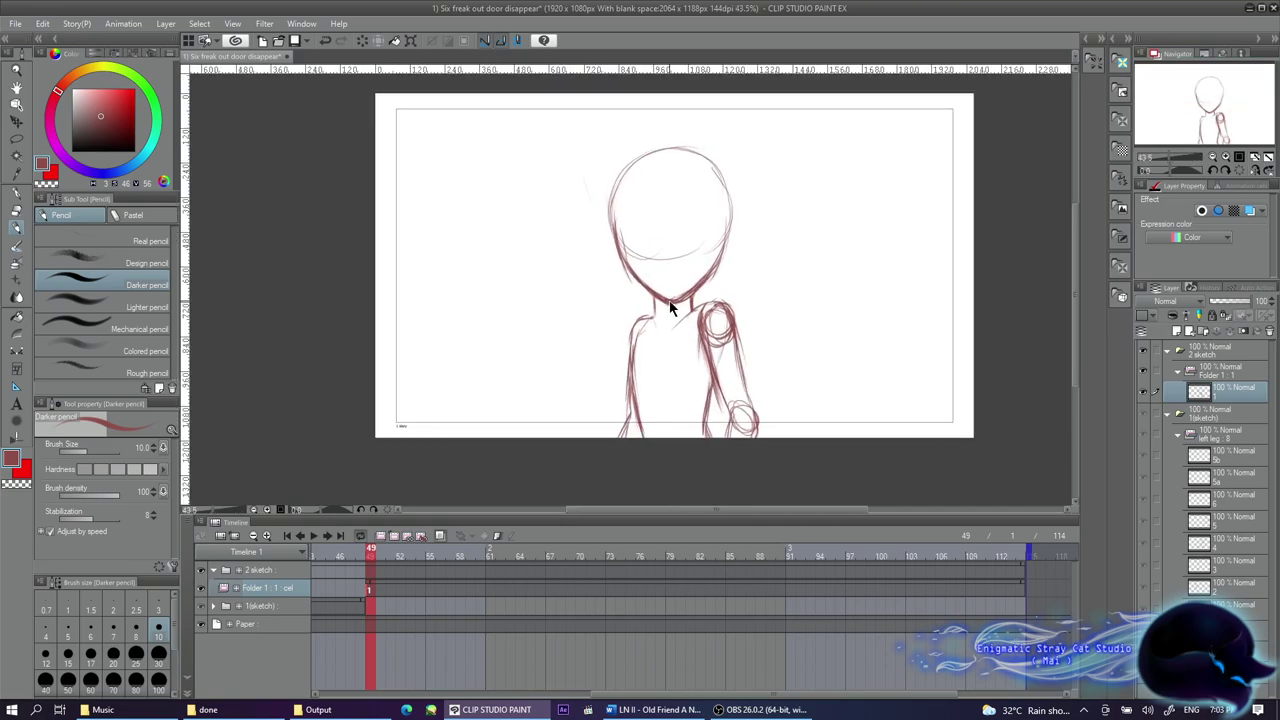
key("ctrl+z")
key("ctrl+z")
key("ctrl+z")
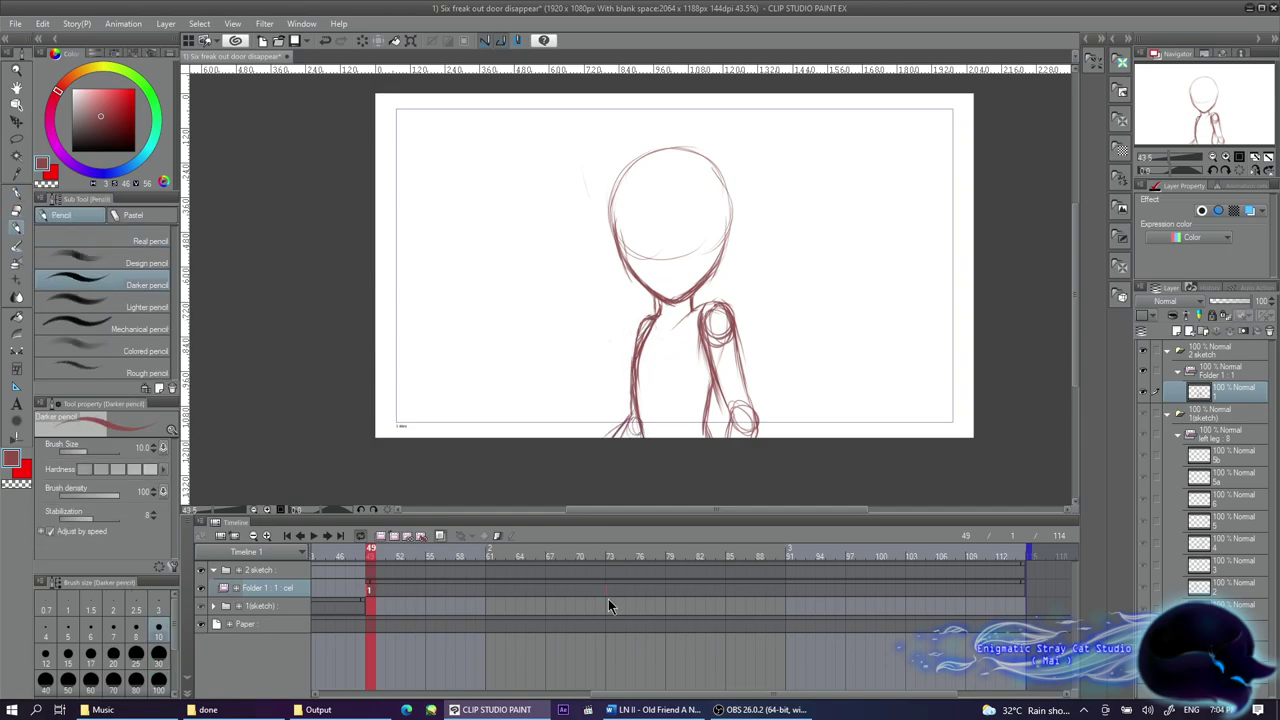
Add a new cel at frame 49 and sketch an enlarged neck, torso and raised upper arm with shoulder and elbow circles
key("ctrl+shift+n")
left_click_drag(618, 160, 480, 290)
left_click_drag(646, 110, 640, 162)
left_click_drag(710, 105, 712, 160)
mouse_move(712, 158)
left_mouse_down()
mouse_move(770, 222)
mouse_move(735, 435)
left_mouse_up()
left_click_drag(575, 285, 603, 420)
left_click_drag(620, 168, 520, 335)
left_click_drag(520, 245, 445, 385)
mouse_move(440, 290)
left_mouse_down()
mouse_move(600, 200)
mouse_move(650, 140)
left_mouse_up()
Sketch the other shoulder, the hanging arm with its elbow circle and the torso's side line on the close-up figure
left_click_drag(730, 182, 770, 226)
left_click_drag(758, 198, 770, 328)
left_click_drag(728, 215, 745, 268)
mouse_move(765, 212)
left_mouse_down()
mouse_move(785, 380)
mouse_move(762, 408)
mouse_move(828, 436)
left_mouse_up()
left_click_drag(577, 288, 607, 412)
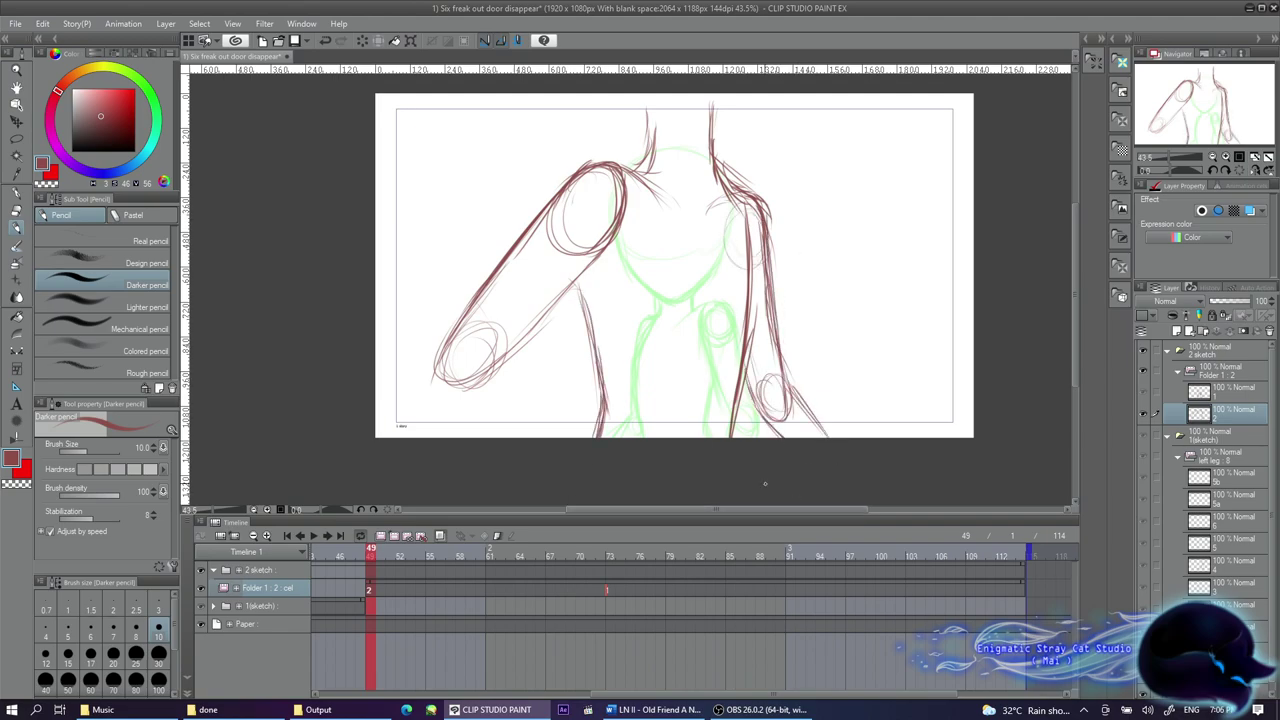
Draw the raised arm's forearm bent back toward the chest and rough in the hand's first lines
left_click_drag(442, 366, 534, 296)
left_click_drag(448, 350, 594, 294)
left_click_drag(626, 232, 648, 214)
left_click_drag(652, 212, 682, 210)
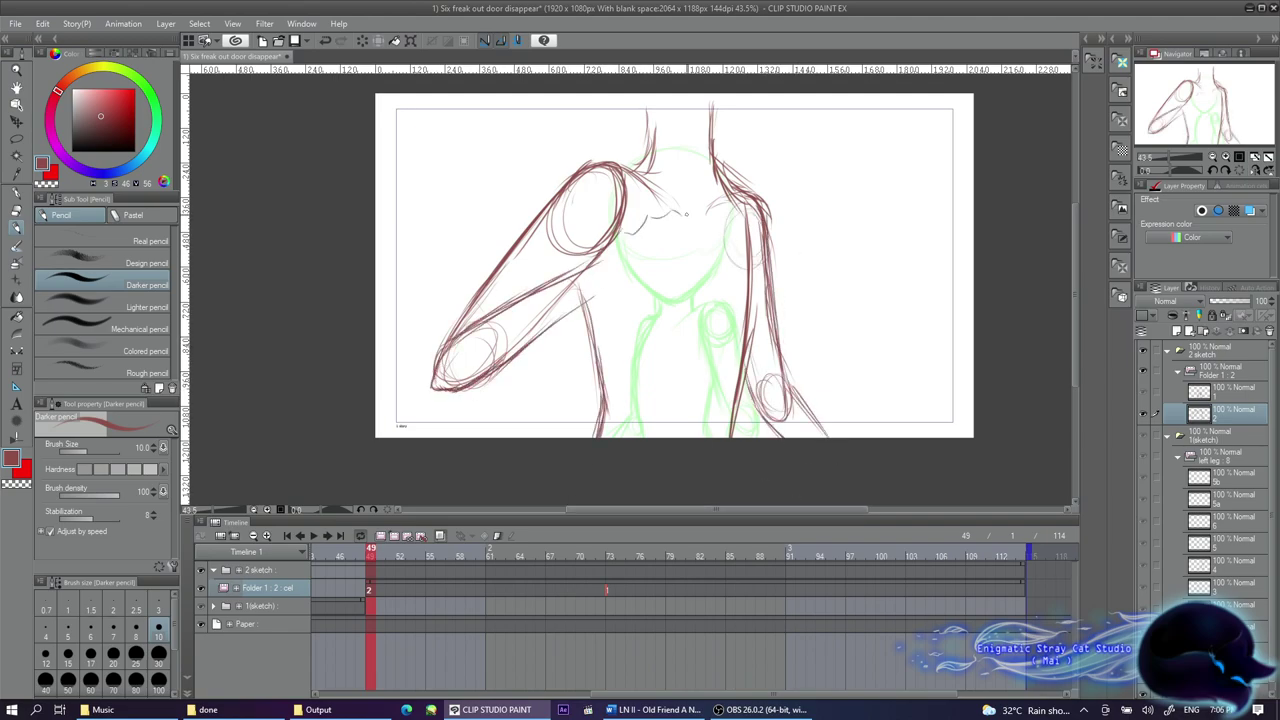
Handwrite the note "Uh... I forgot hand anatomy..." beside the close-up figure and undo it
left_click_drag(802, 145, 850, 148)
left_click_drag(823, 190, 826, 210)
left_click_drag(845, 205, 905, 165)
left_click_drag(815, 262, 868, 238)
left_click_drag(872, 250, 950, 205)
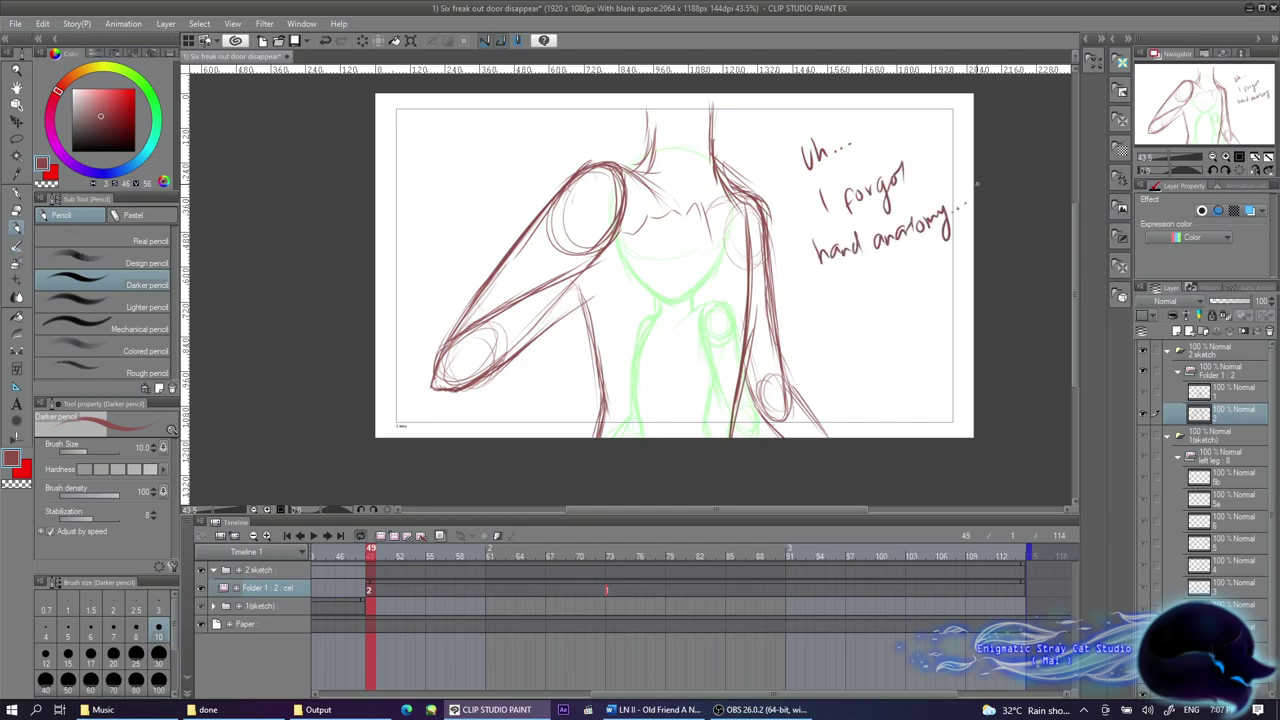
key("ctrl+z")
key("ctrl+z")
key("ctrl+z")
key("ctrl+z")
key("ctrl+z")
key("ctrl+z")
key("ctrl+z")
key("ctrl+z")
key("ctrl+z")
key("ctrl+z")
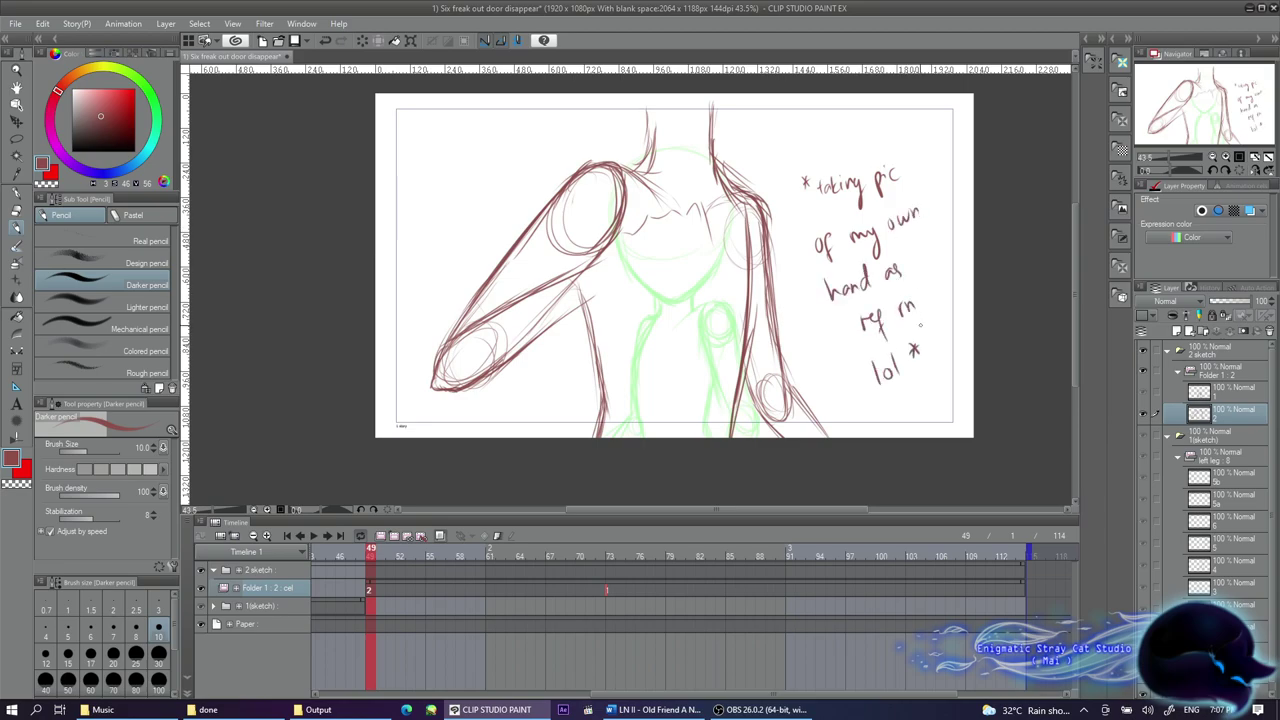
Undo the handwritten note "*taking pic of my own hand as ref rn lol*" beside the close-up figure
key("ctrl+z")
key("ctrl+z")
key("ctrl+z")
key("ctrl+z")
key("ctrl+z")
key("ctrl+z")
key("ctrl+z")
key("ctrl+z")
key("ctrl+z")
key("ctrl+z")
Draw the hand with curled fingers in front of the chest, firm up the forearm outline and add the jaw line
left_click_drag(631, 205, 572, 266)
left_click_drag(656, 178, 590, 270)
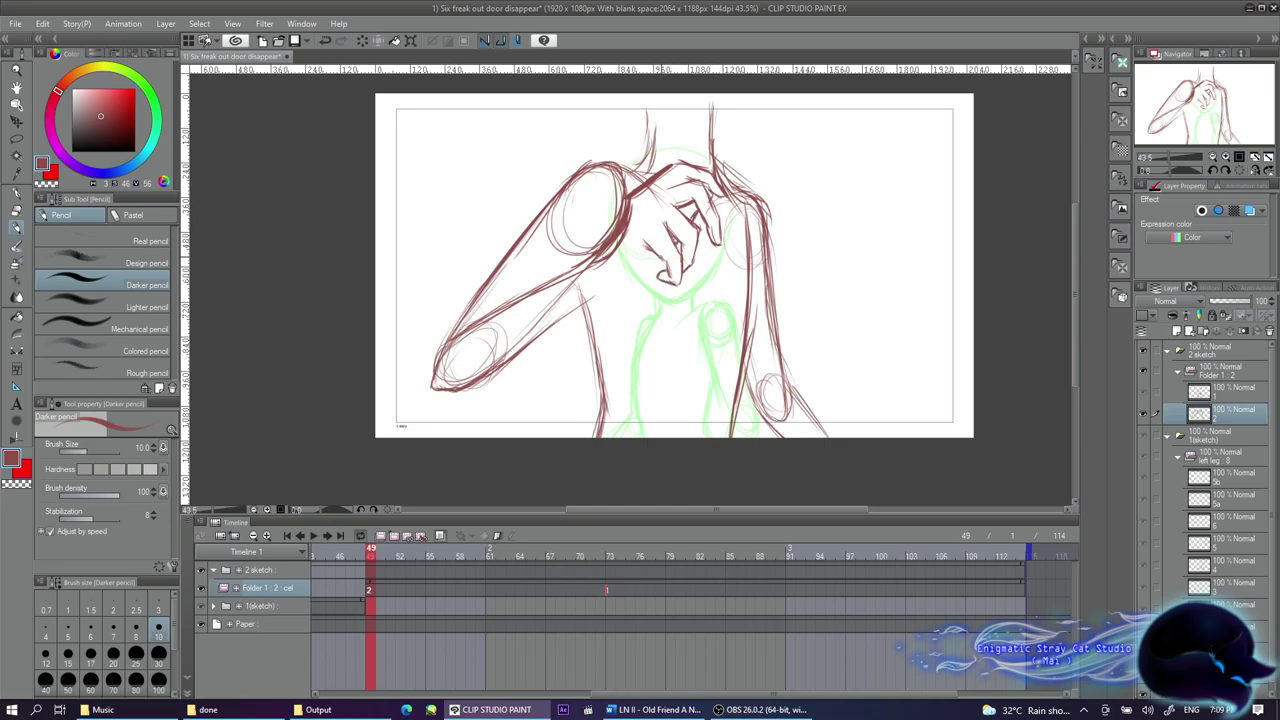
left_click_drag(450, 335, 605, 252)
left_click_drag(622, 99, 648, 114)
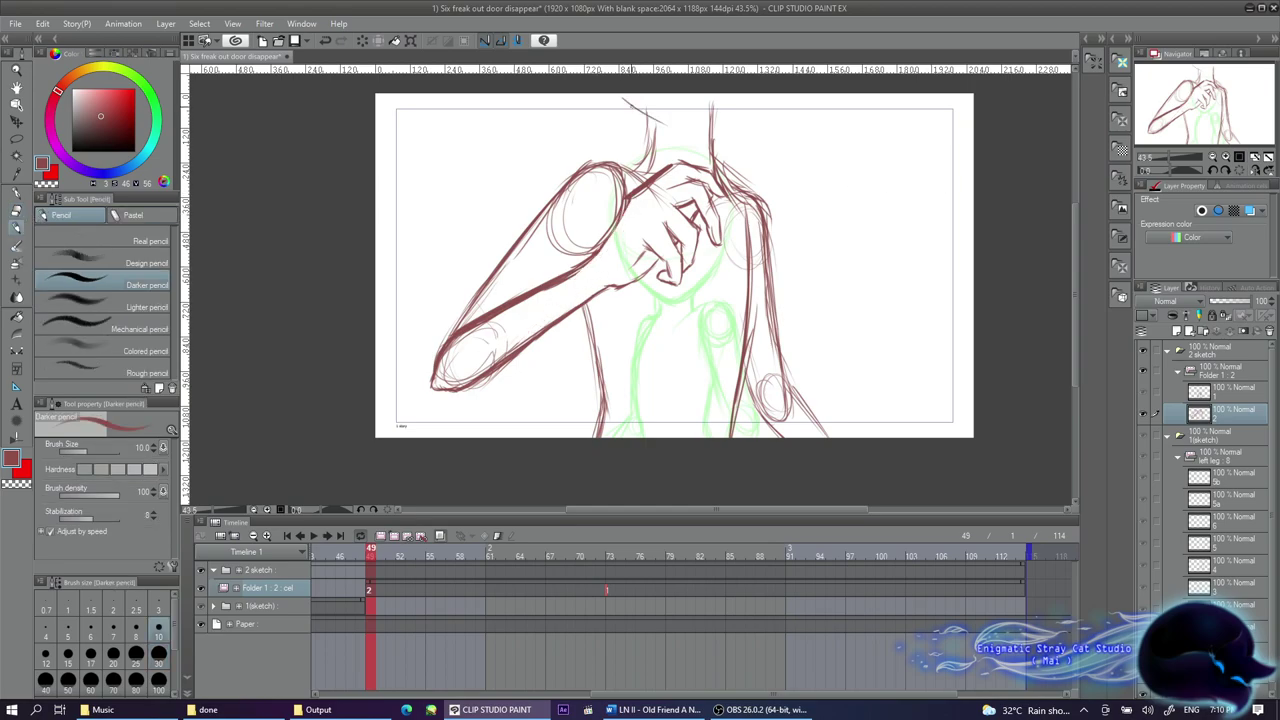
Add a new cel at frame 49 and block out a large close-up silhouette of the torso and arms with the pen
key("space")
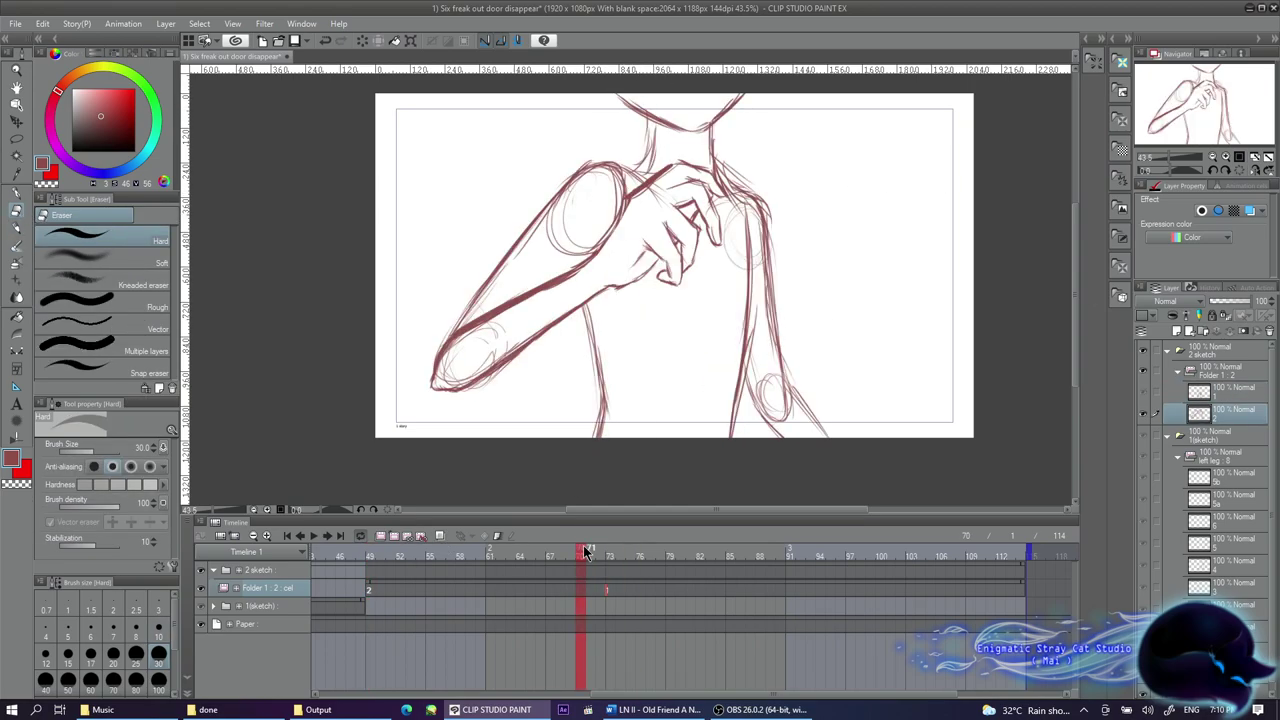
left_click(397, 539)
key("p")
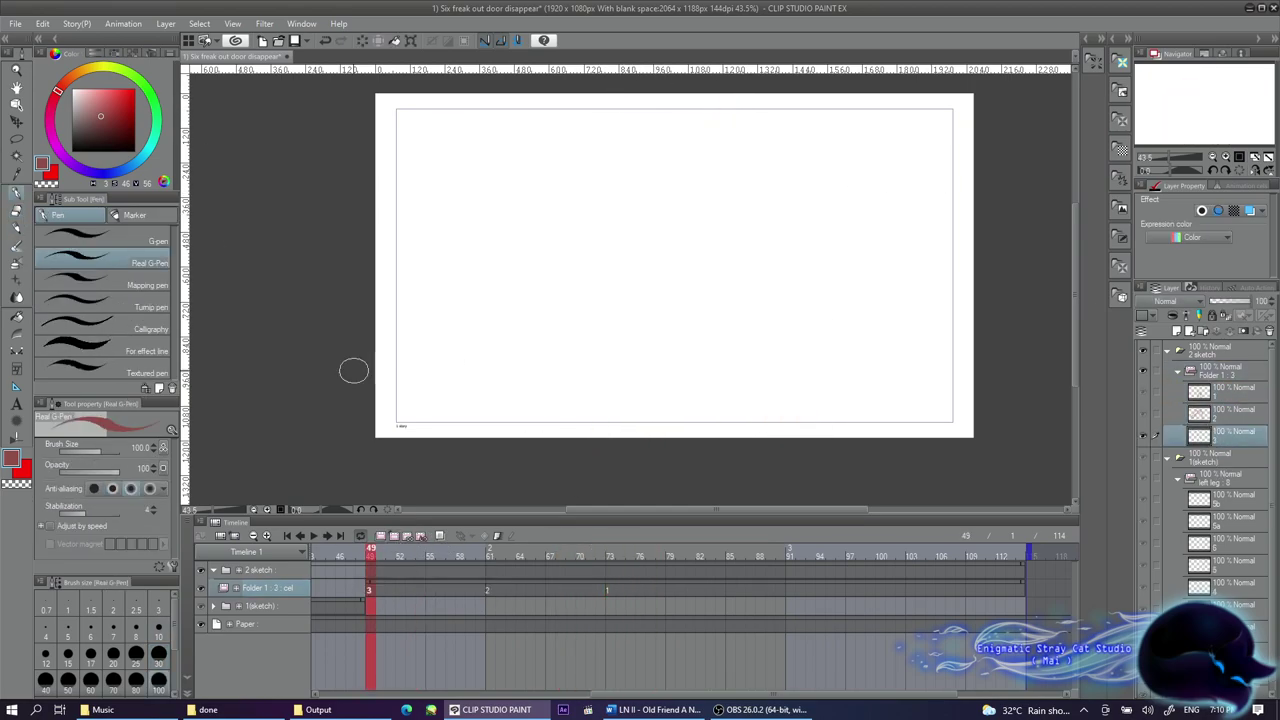
left_click_drag(540, 200, 400, 430)
key("ctrl+z")
left_click_drag(374, 355, 462, 438)
mouse_move(536, 152)
left_mouse_down()
mouse_move(470, 212)
mouse_move(530, 438)
left_mouse_up()
left_click_drag(490, 195, 542, 350)
left_click_drag(860, 190, 830, 436)
left_click_drag(900, 100, 970, 340)
Refine the gap between torso and arm at the canvas's lower-right on the close-up silhouette
key("p")
left_click_drag(852, 228, 815, 436)
key("comma")
left_click_drag(852, 276, 816, 436)
left_click_drag(926, 380, 975, 438)
Move the silhouette cel to frame 55 and lower its opacity to 56%
left_click_drag(368, 590, 429, 591)
left_click(1236, 304)
Add a new cel at frame 49 and fill the whole canvas with the dark red
key("Left")
key("Left")
key("Left")
key("Left")
key("Left")
key("Left")
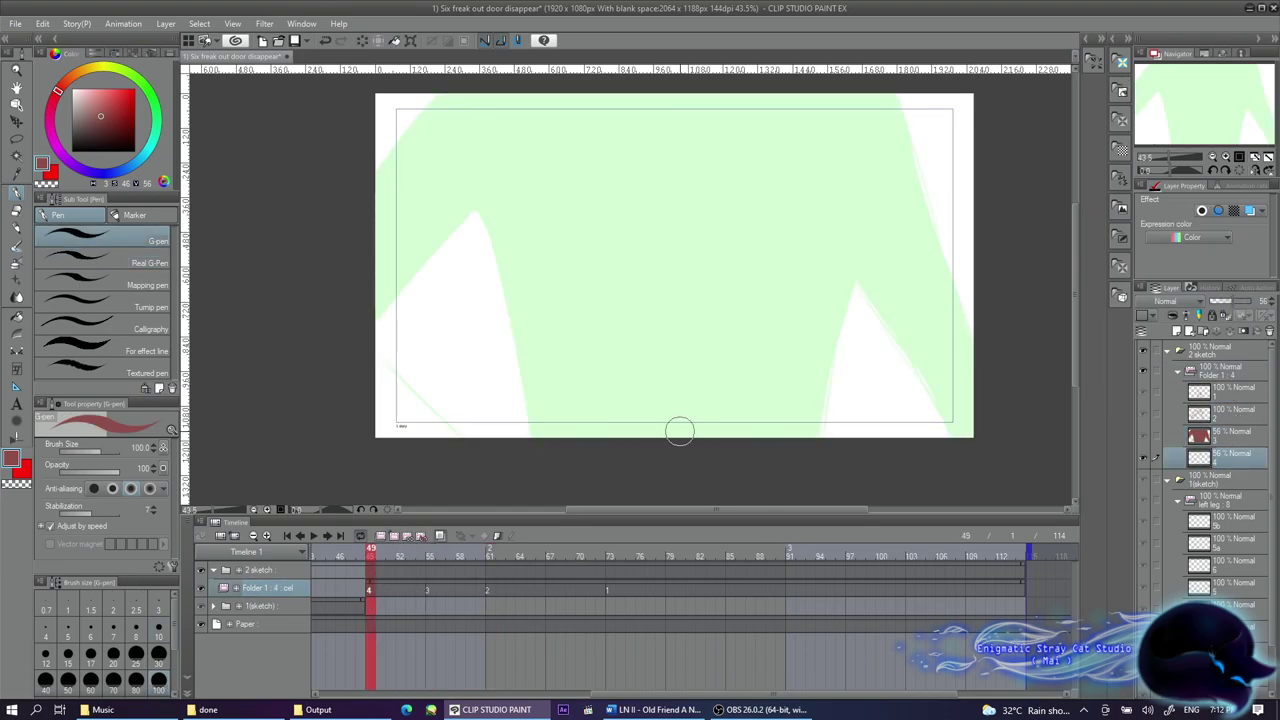
key("g")
left_click(440, 530)
left_click(819, 316)
Recolour the silhouette on the frame 55 cel to a lighter dusty pink and compare it with frame 49
left_click_drag(370, 552, 430, 552)
key("p")
left_click(125, 241)
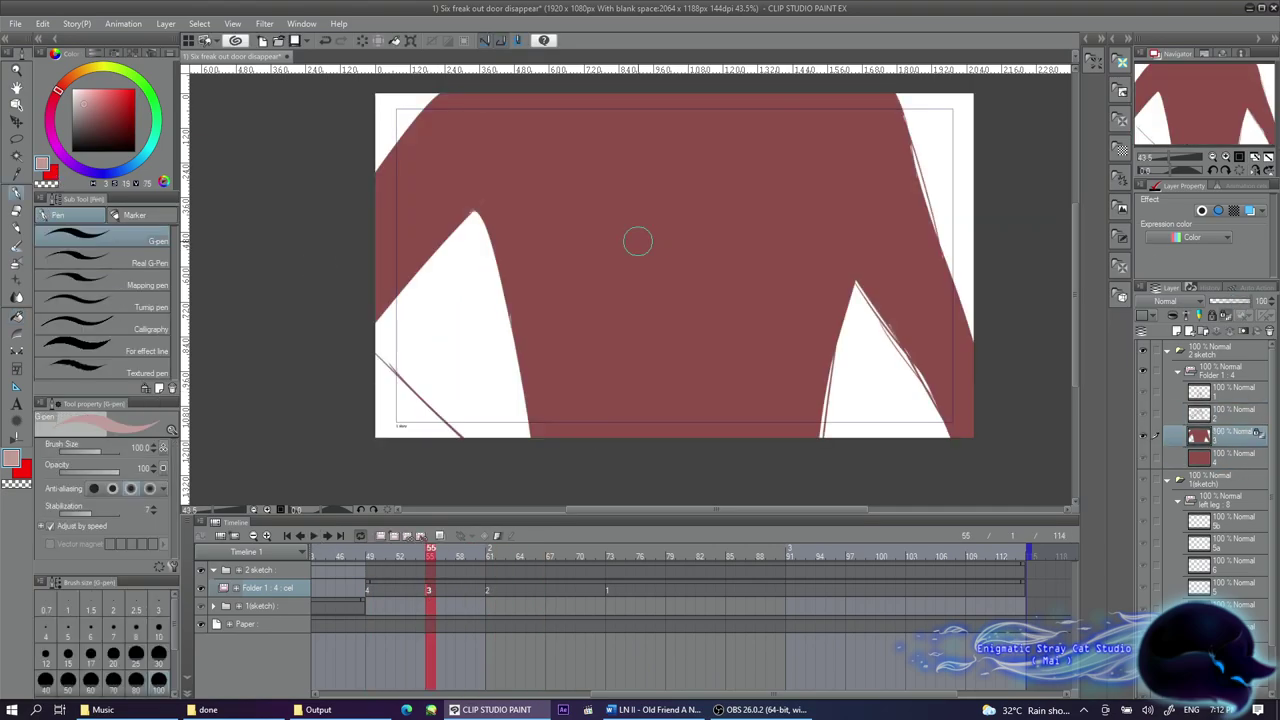
key("Left")
key("Left")
key("Left")
key("Left")
key("Left")
key("Left")
key("Right")
key("Right")
key("Right")
key("Right")
key("Right")
key("Right")
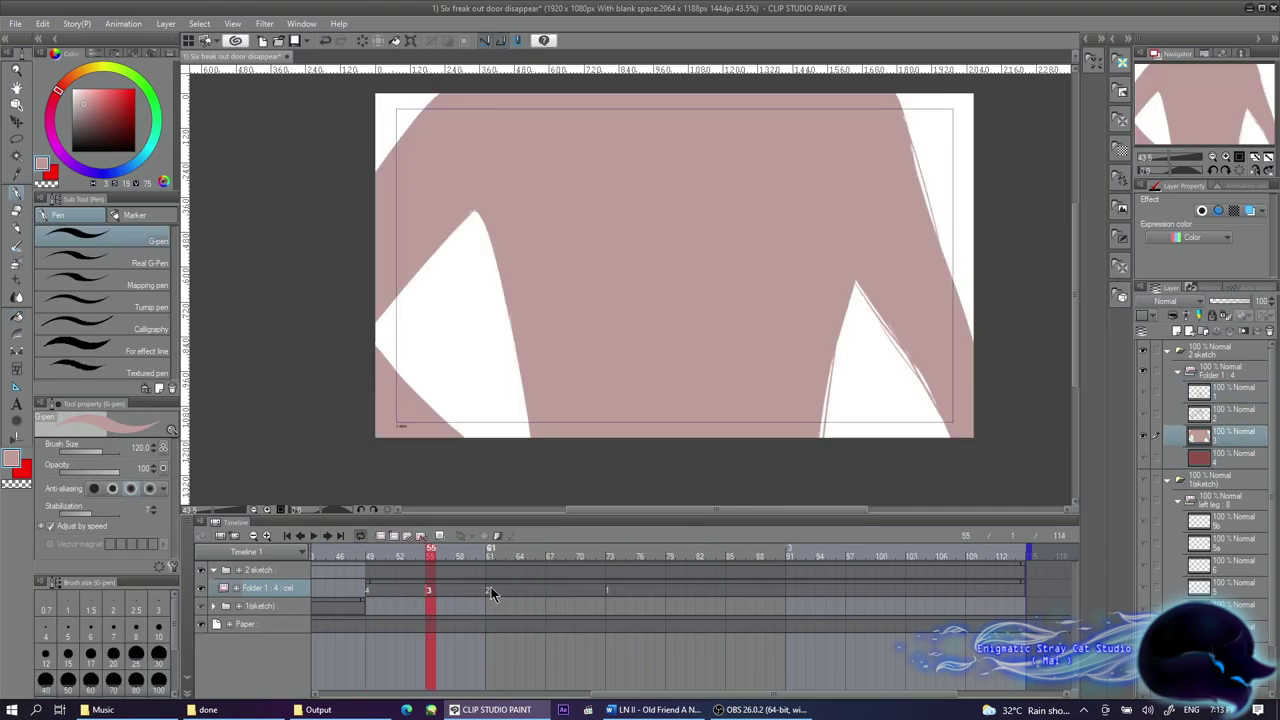
Trace the silhouette's arm and torso edges on the frame 55 cel and advance to frame 61
left_click(16, 245)
left_click_drag(500, 186, 376, 322)
left_click_drag(376, 355, 460, 436)
left_click_drag(480, 214, 530, 436)
left_click_drag(870, 130, 818, 436)
left_click_drag(648, 102, 682, 132)
left_click_drag(855, 285, 950, 436)
left_click_drag(900, 102, 972, 334)
key("Right")
key("Right")
key("Right")
key("Right")
key("Right")
key("Right")
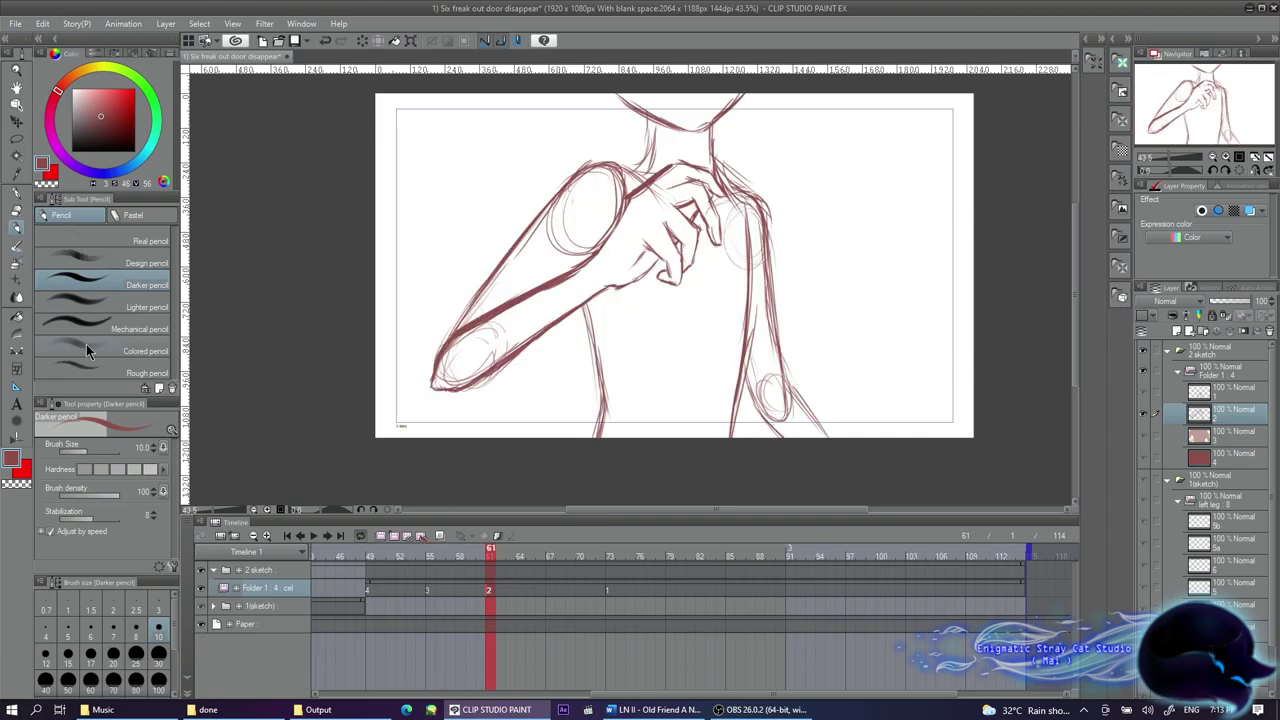
Fill the figure's silhouette on the frame 61 cel with a 25% opacity dusty pink beneath the line sketch
left_click(1225, 431)
key("p")
mouse_move(700, 400)
left_mouse_down()
mouse_move(560, 250)
mouse_move(680, 140)
mouse_move(446, 374)
mouse_move(648, 105)
left_mouse_up()
mouse_move(706, 198)
left_mouse_down()
mouse_move(631, 283)
mouse_move(702, 152)
mouse_move(750, 233)
mouse_move(781, 426)
mouse_move(770, 282)
left_mouse_up()
left_click_drag(1256, 301, 1222, 301)
left_click(1225, 409)
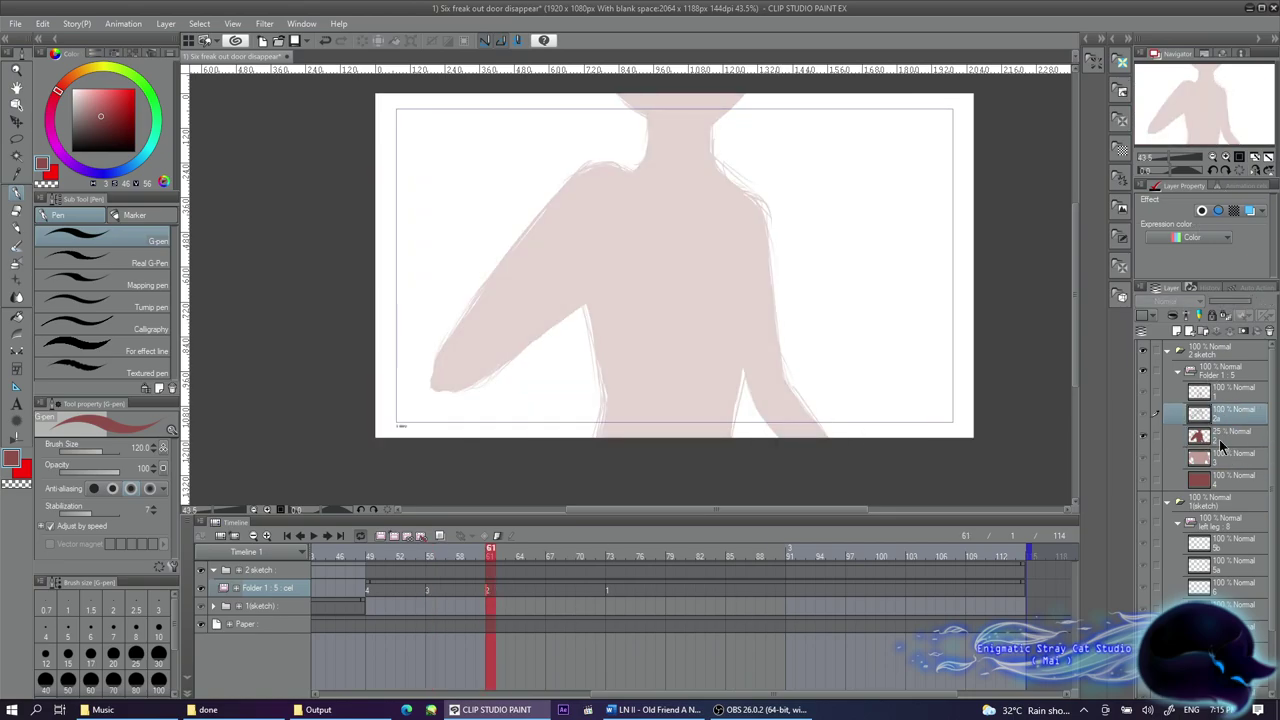
key("Delete")
Add a new cel at frame 67, draw the head outline and move it up toward the canvas's upper edge
mouse_move(490, 584)
left_mouse_down()
mouse_move(677, 584)
mouse_move(545, 584)
left_mouse_up()
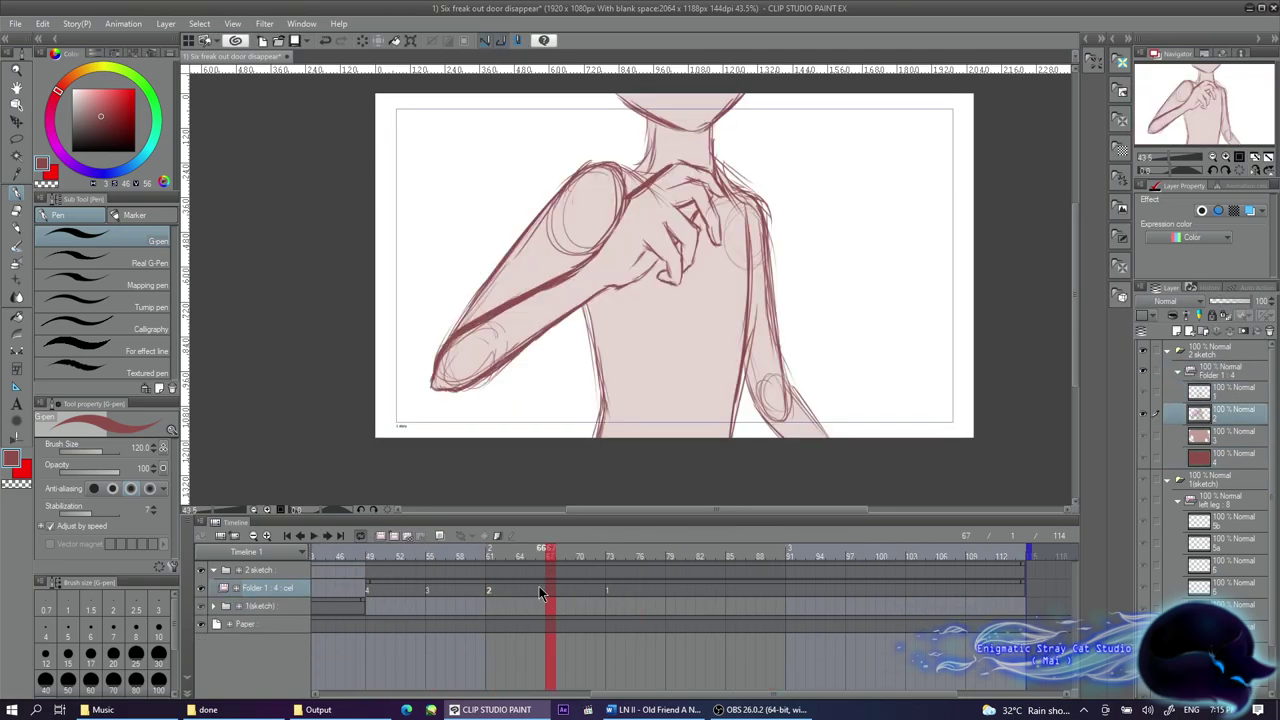
left_click(380, 536)
key("p")
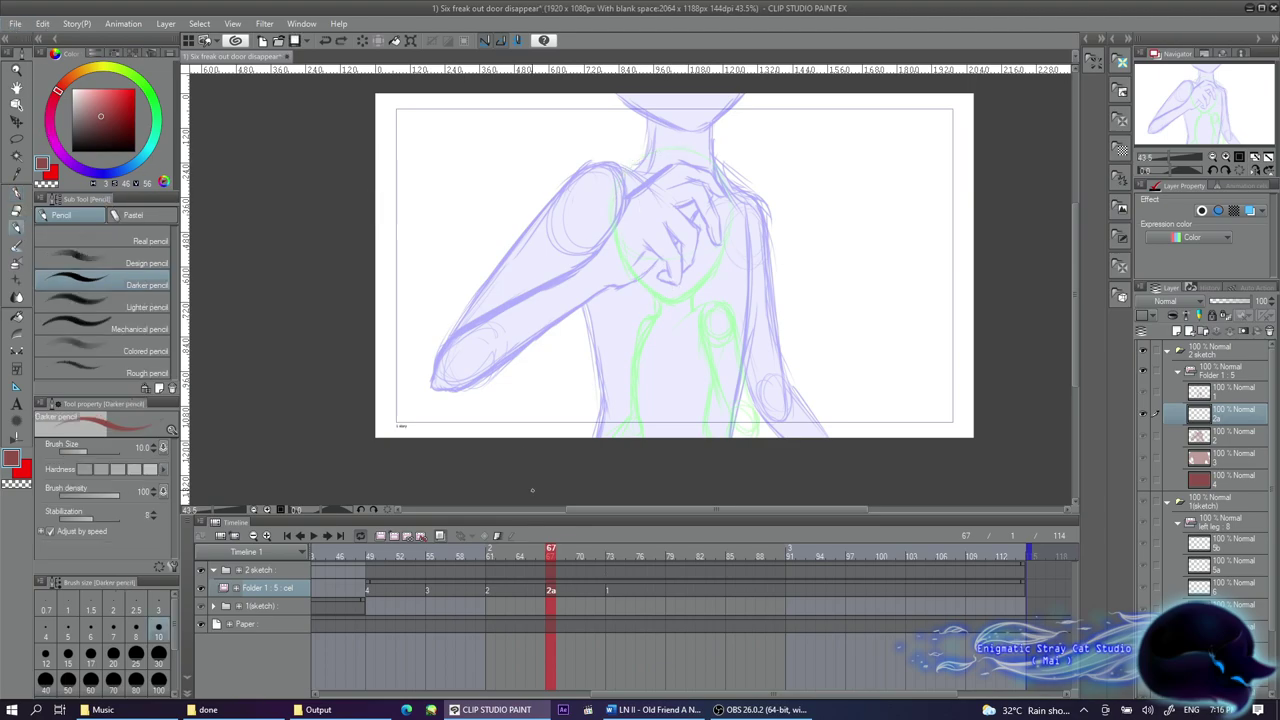
left_click(17, 138)
key("ctrl+t")
left_click_drag(690, 230, 690, 170)
key("Return")
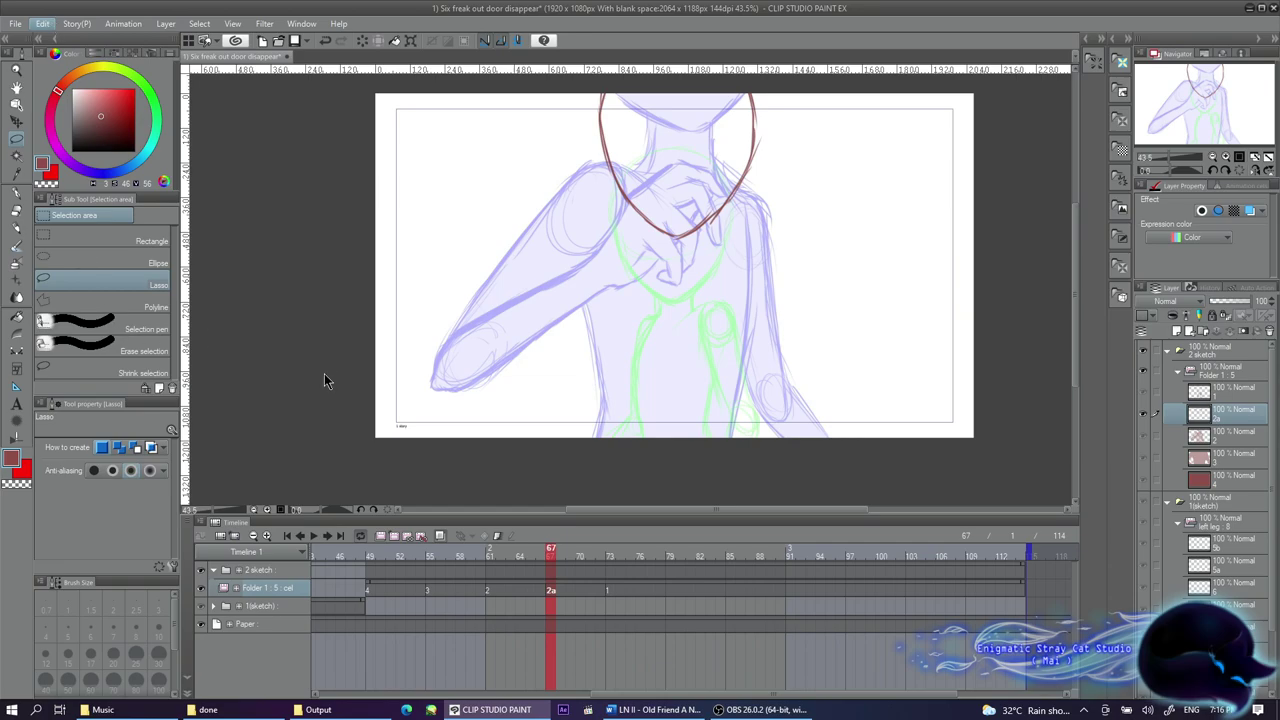
Sketch the neck, shoulders, torso and both arms on the frame 67 cel, with one elbow bent and its forearm crossing the waist
key("p")
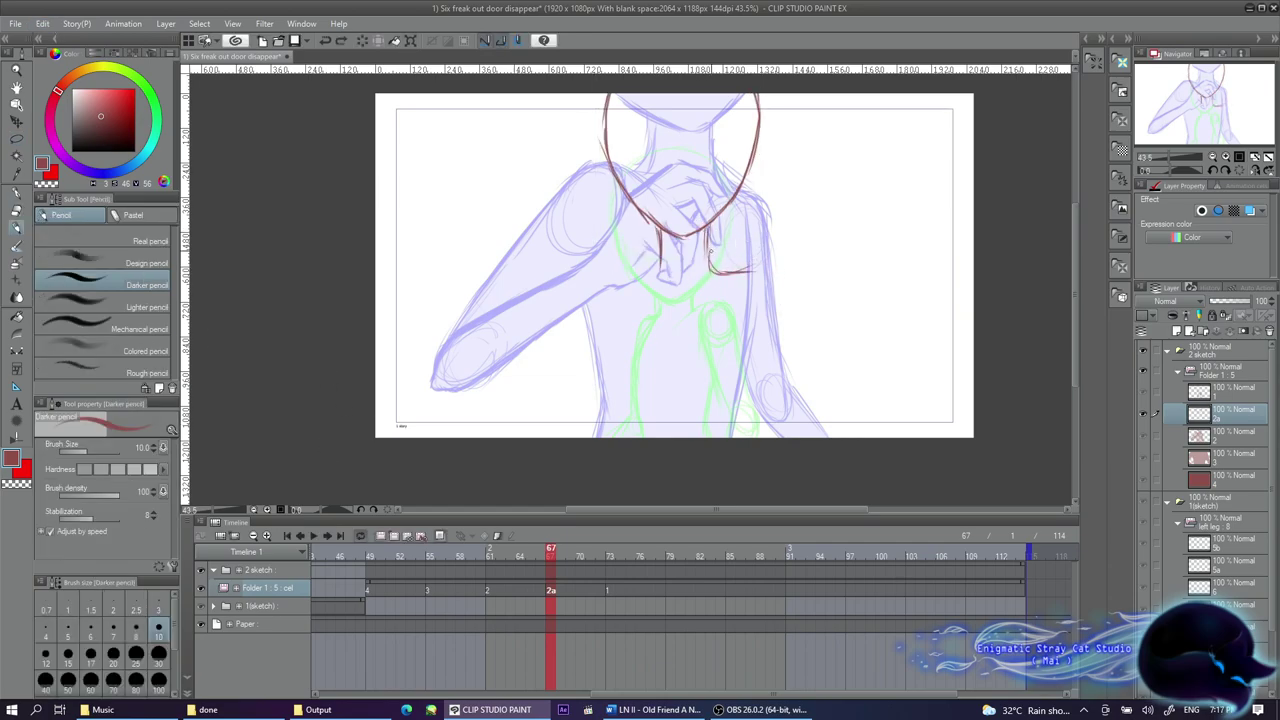
left_click_drag(743, 316, 743, 428)
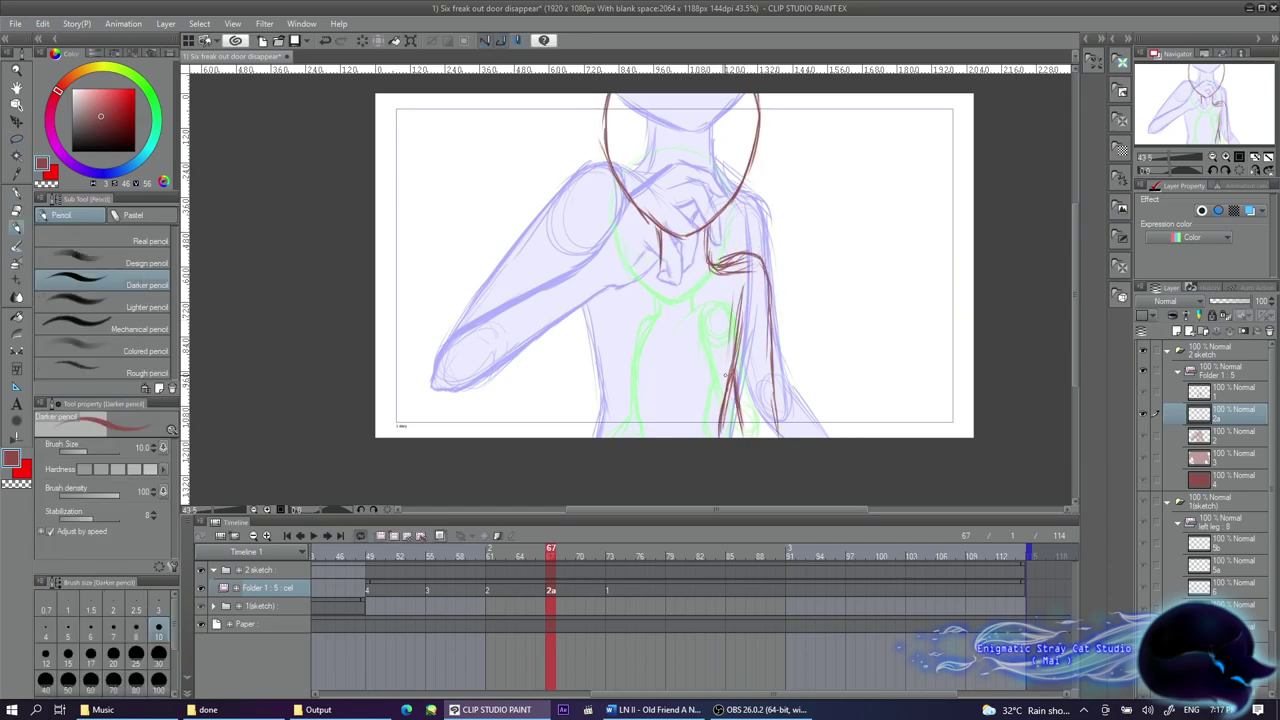
key("ctrl+z")
key("ctrl+z")
left_click_drag(745, 255, 722, 262)
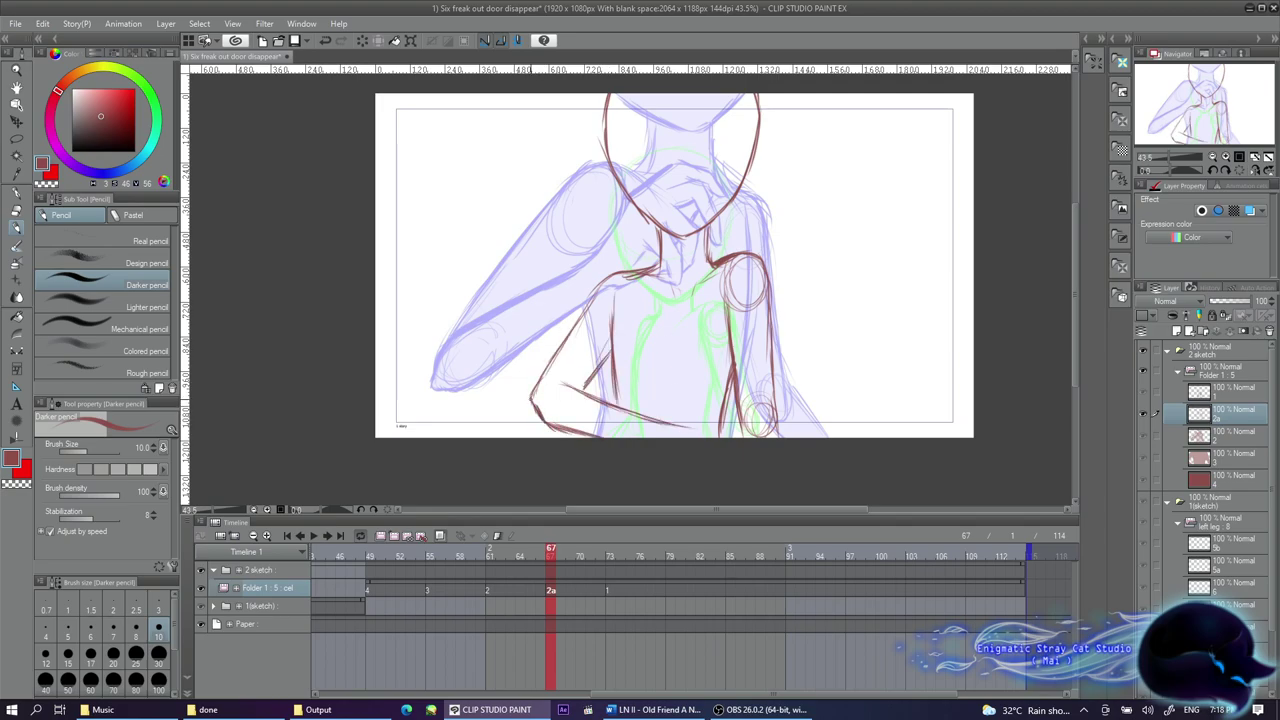
key("ctrl+z")
left_click_drag(558, 378, 597, 398)
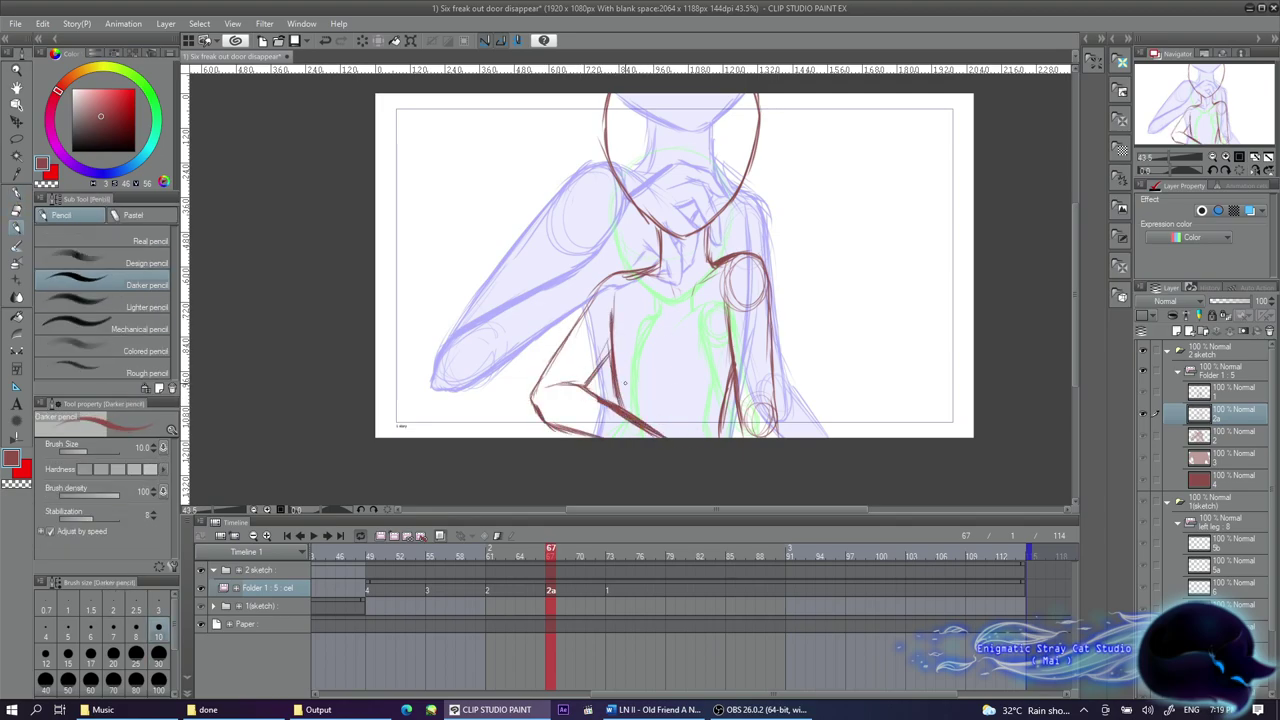
key("e")
key("p")
Add a new cel at frame 79 and sketch the head outline over the onion-skinned previous head
left_click_drag(343, 554, 390, 558)
key("ctrl+plus")
mouse_move(642, 148)
left_mouse_down()
mouse_move(608, 232)
mouse_move(738, 168)
left_mouse_up()
left_click_drag(744, 180, 700, 305)
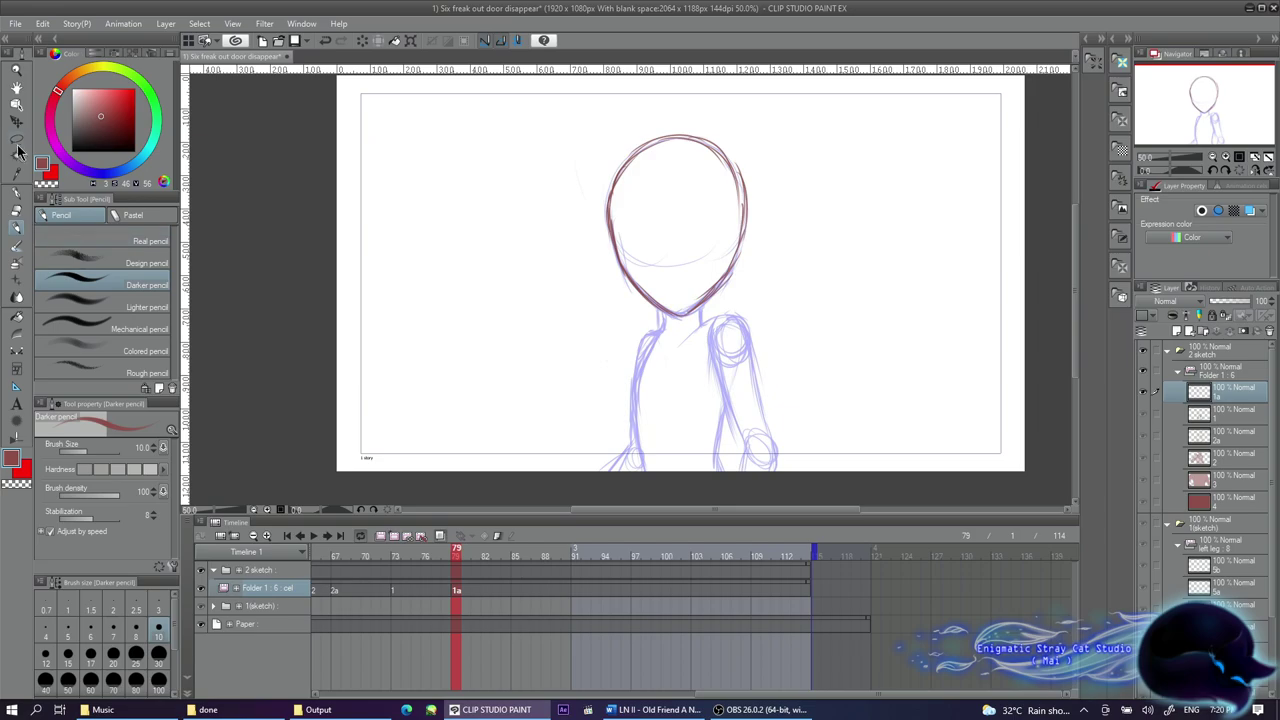
Scale down the head outline on the frame 79 cel and place its chin at the previous pose's chin
key("m")
left_click_drag(705, 138, 700, 145)
key("ctrl+t")
mouse_move(800, 449)
left_mouse_down()
mouse_move(666, 251)
mouse_move(723, 457)
left_mouse_up()
left_click(723, 457)
key("ctrl+t")
left_click_drag(657, 286, 680, 315)
key("Return")
key("ctrl+d")
key("p")
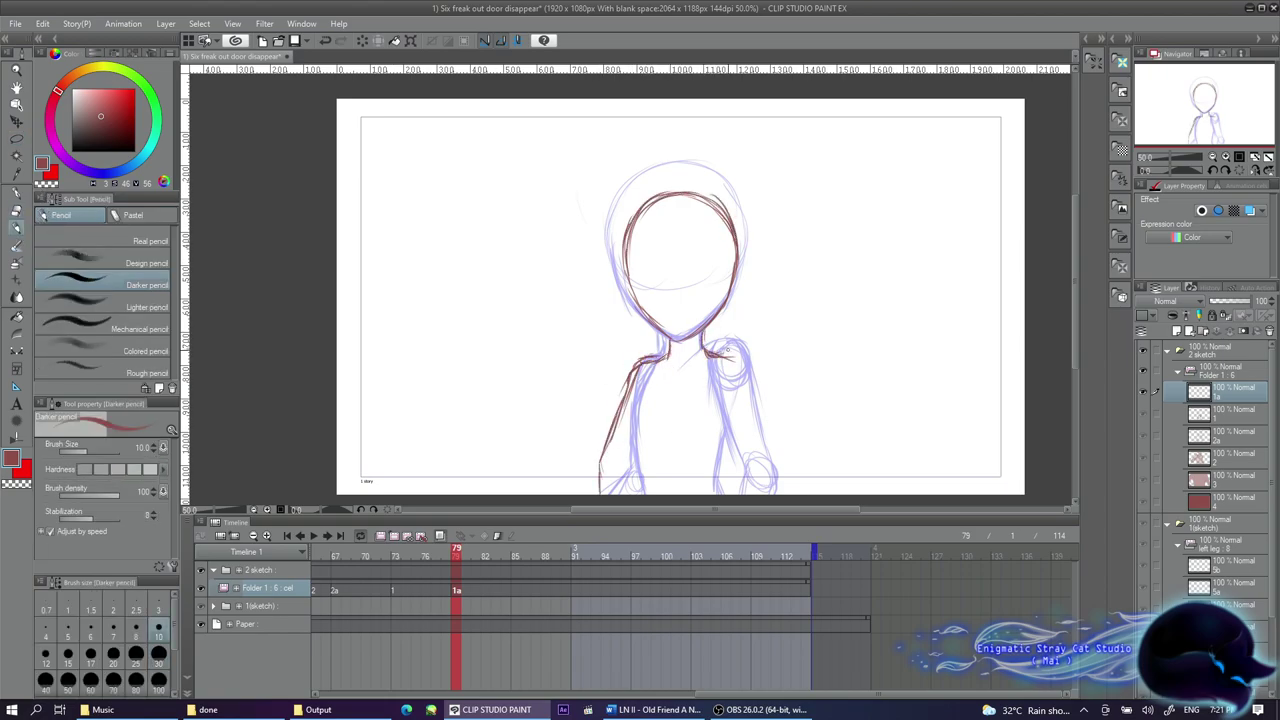
left_click_drag(728, 372, 743, 462)
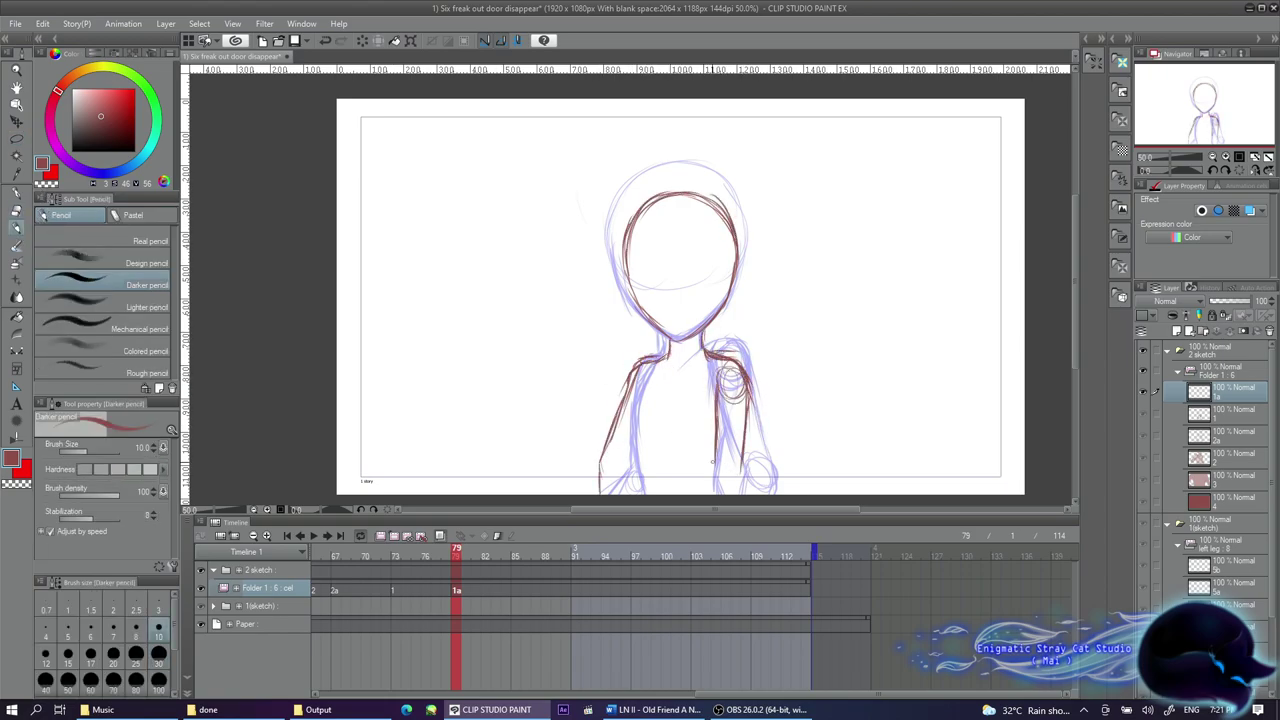
key("ctrl+z")
key("ctrl+z")
key("ctrl+z")
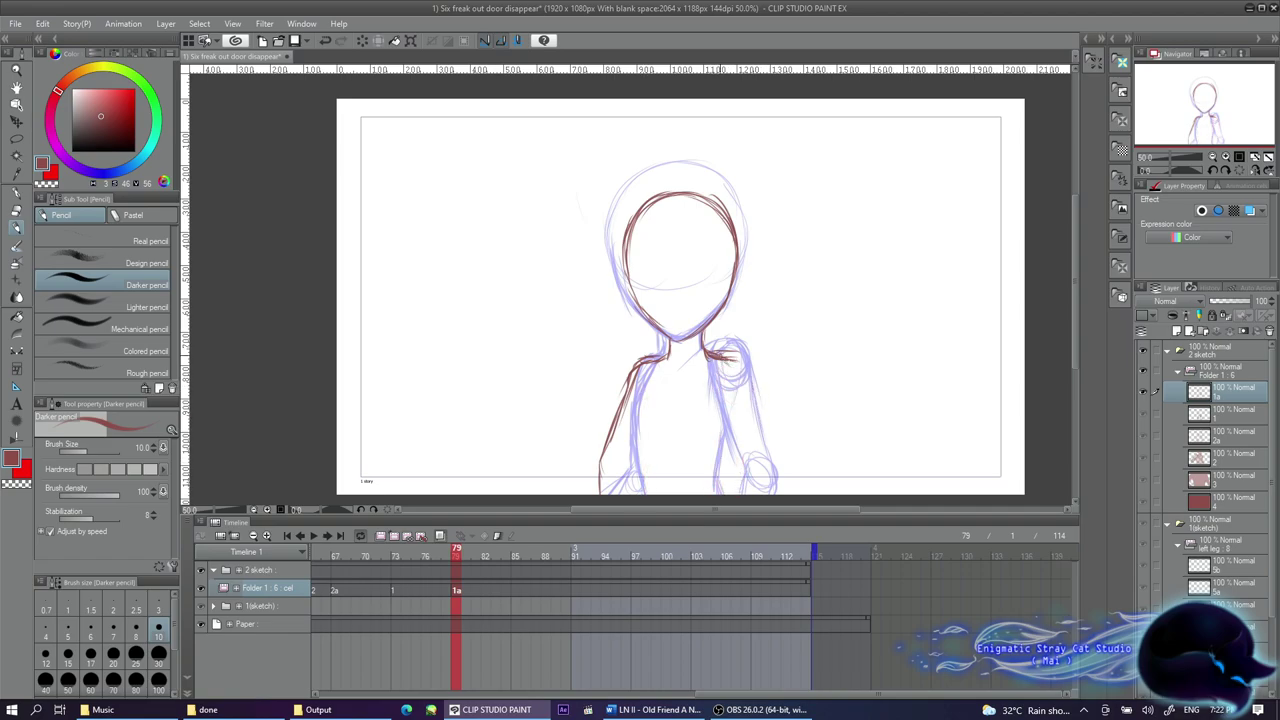
Sketch the shoulders, both arms and torso edges on the frame 79 cel and play back the animation
left_click_drag(748, 455, 744, 484)
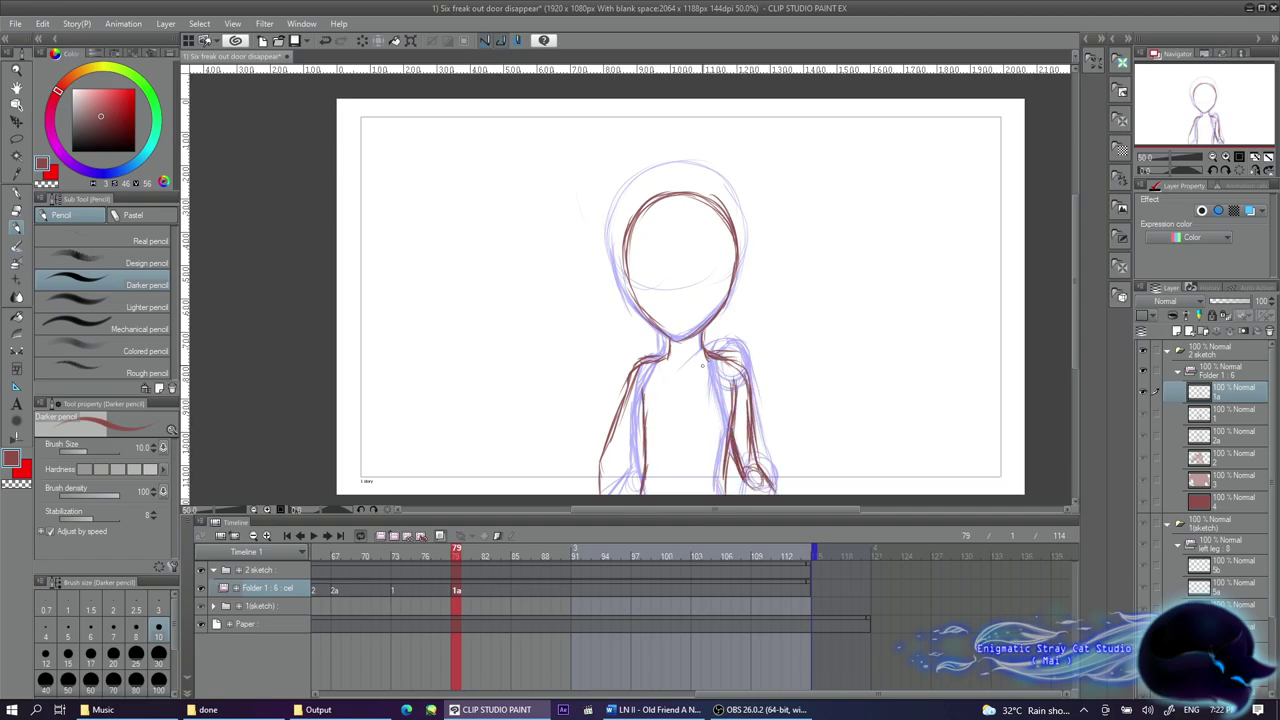
key("ctrl+z")
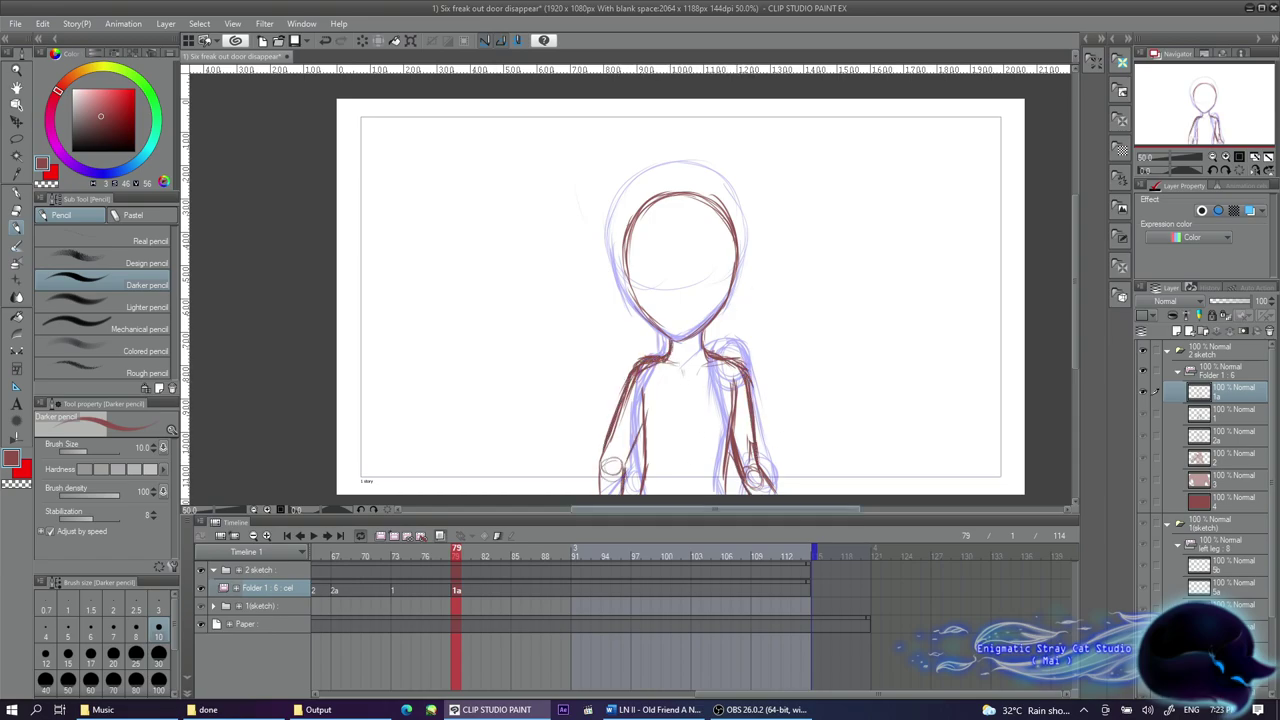
key("Return")
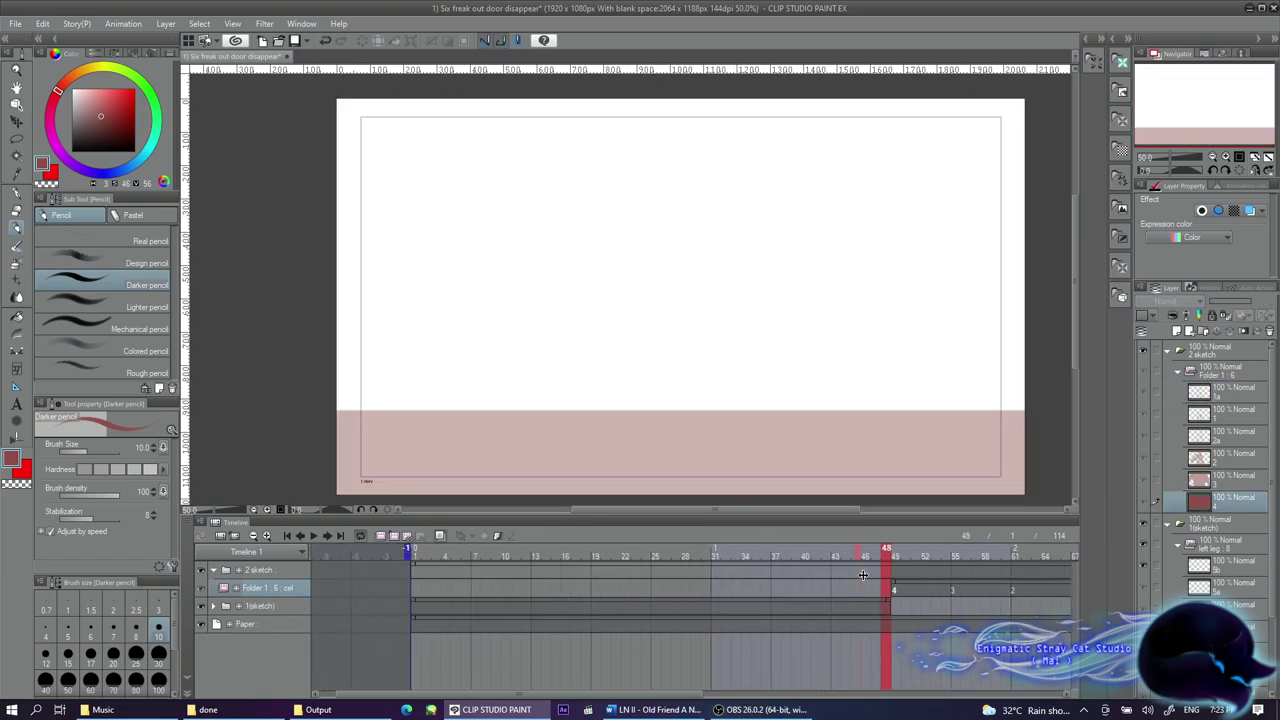
Reshape the lower half of the head outline on the frame 79 cel with a lasso selection and transformation
scroll(702, 279, "up", 3)
key("e")
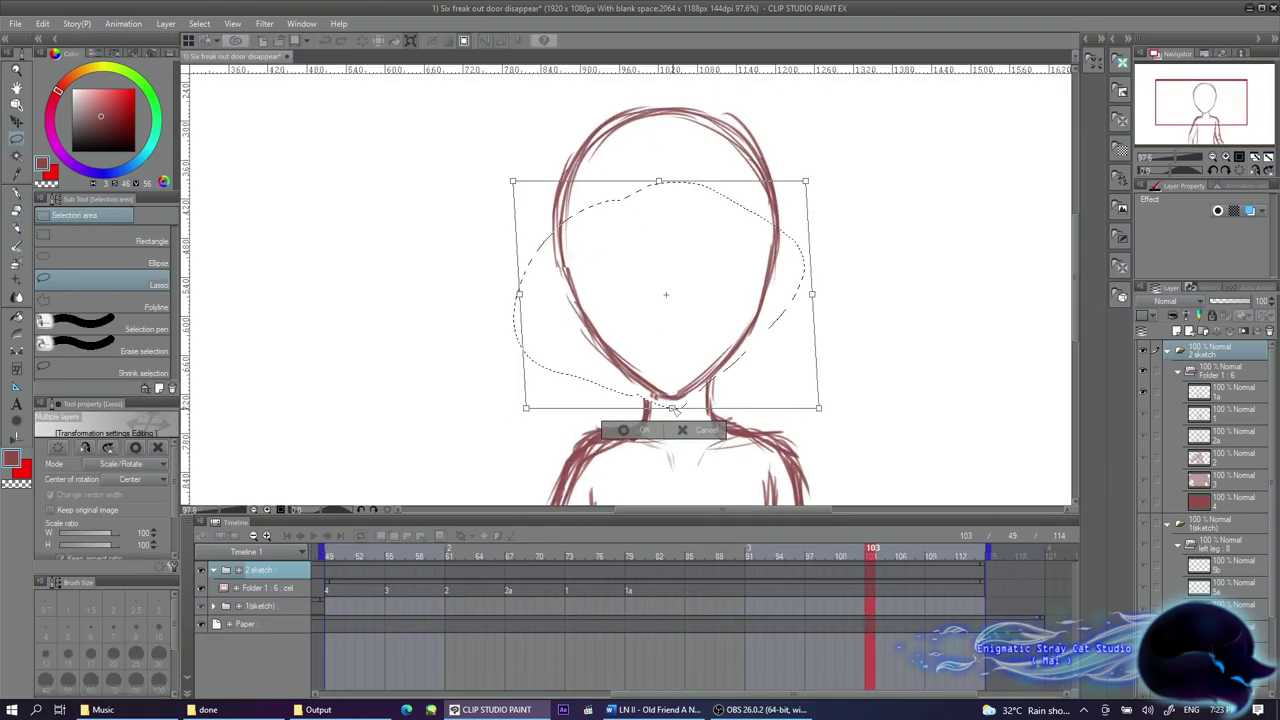
key("Return")
key("p")
scroll(771, 114, "down", 3)
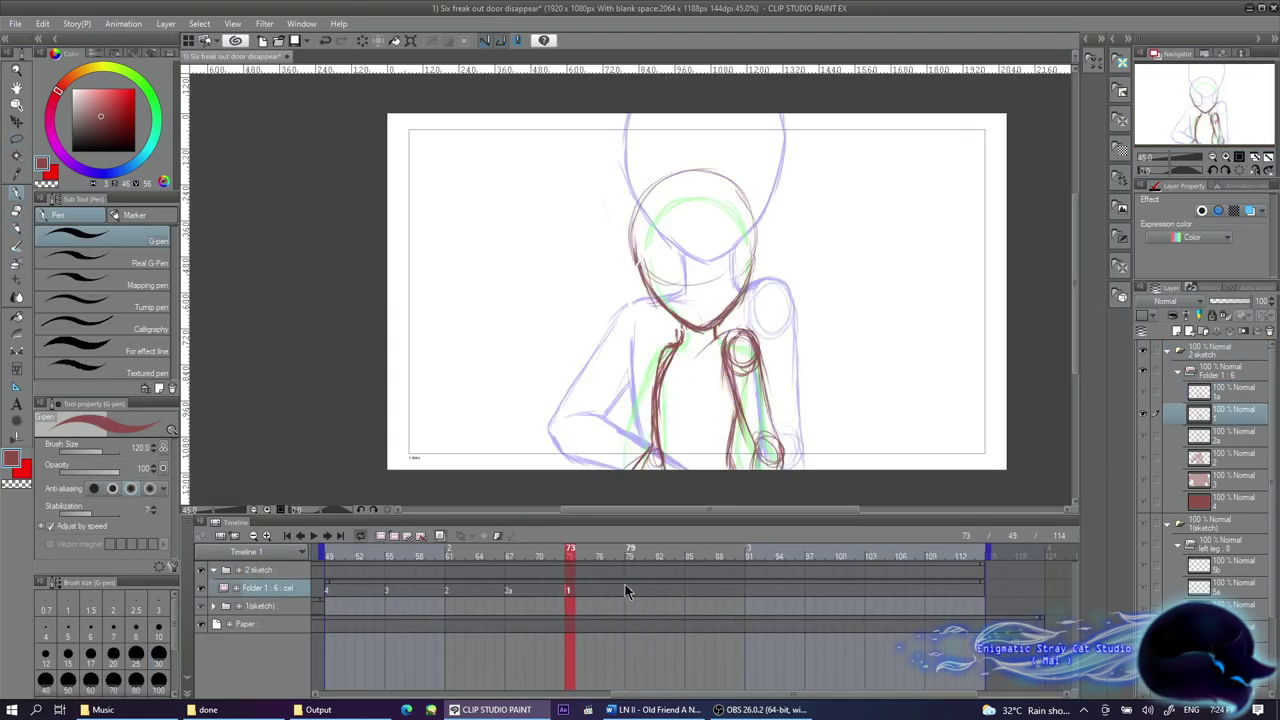
key("ctrl+t")
scroll(695, 330, "up", 3)
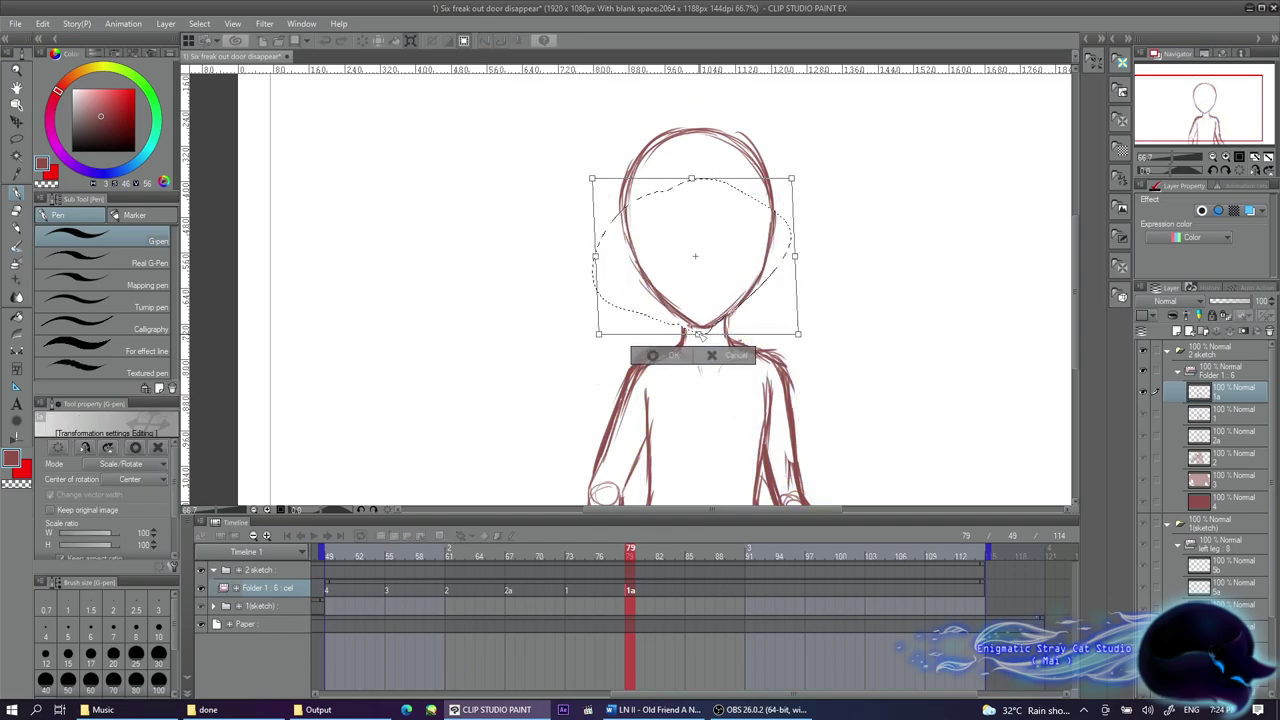
key("Escape")
Redraw the sides of the head on the frame 79 cel, preview the motion and move the cel to frame 91
key("e")
left_click(16, 228)
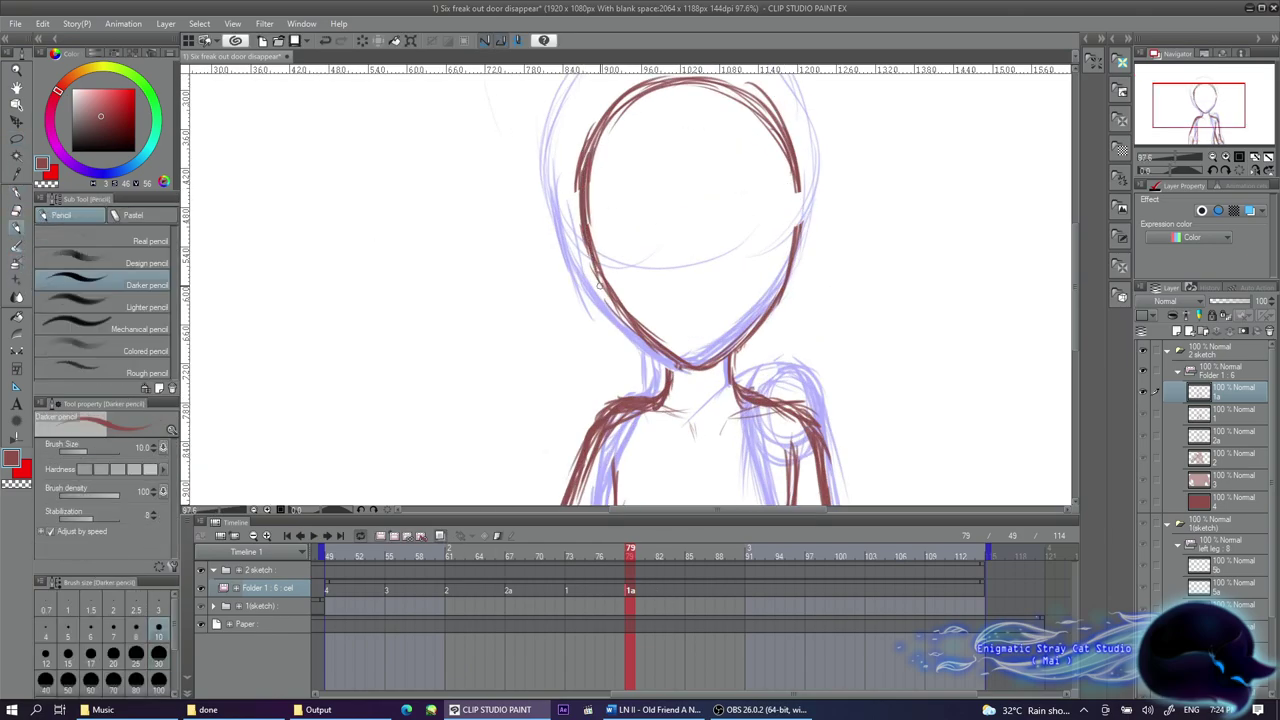
scroll(690, 300, "down", 3)
left_click(313, 536)
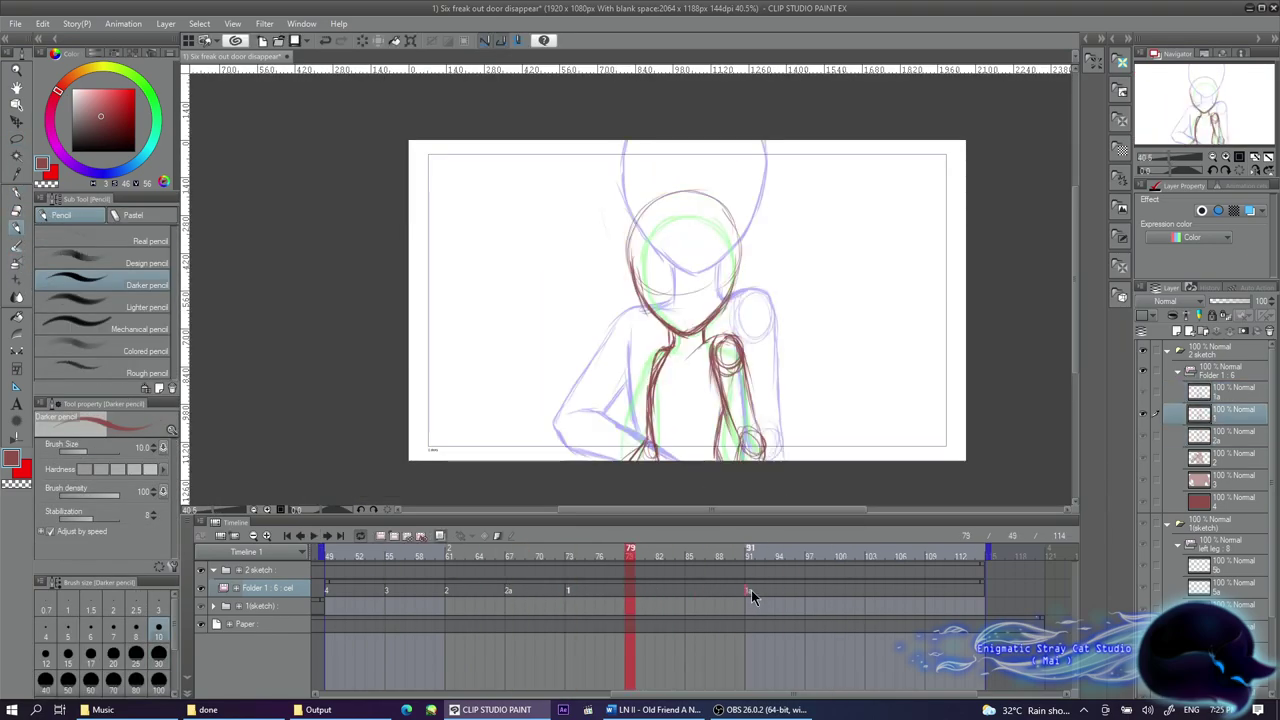
Add a new cel at frame 97, draw the head outline and scale it down to about 81%
scroll(694, 279, "up", 1)
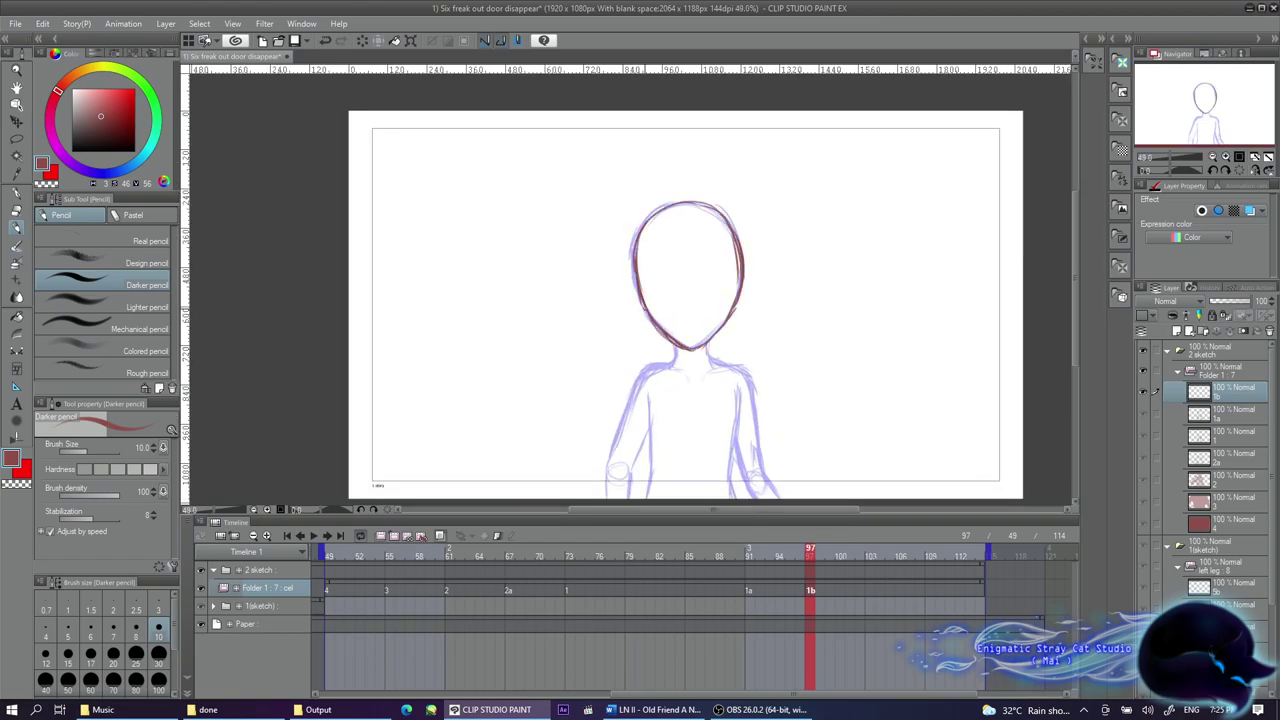
left_click(15, 143)
key("ctrl+t")
mouse_move(571, 149)
left_mouse_down()
mouse_move(829, 457)
mouse_move(586, 166)
left_mouse_up()
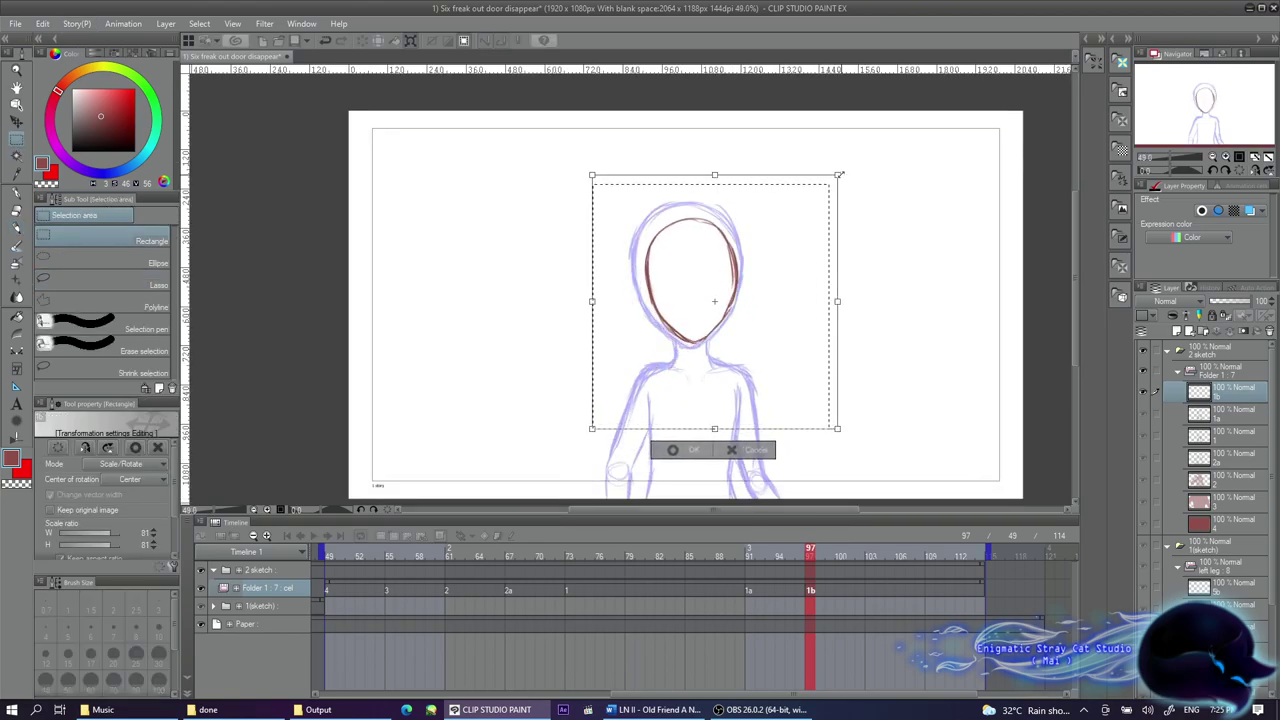
key("Return")
left_click(16, 224)
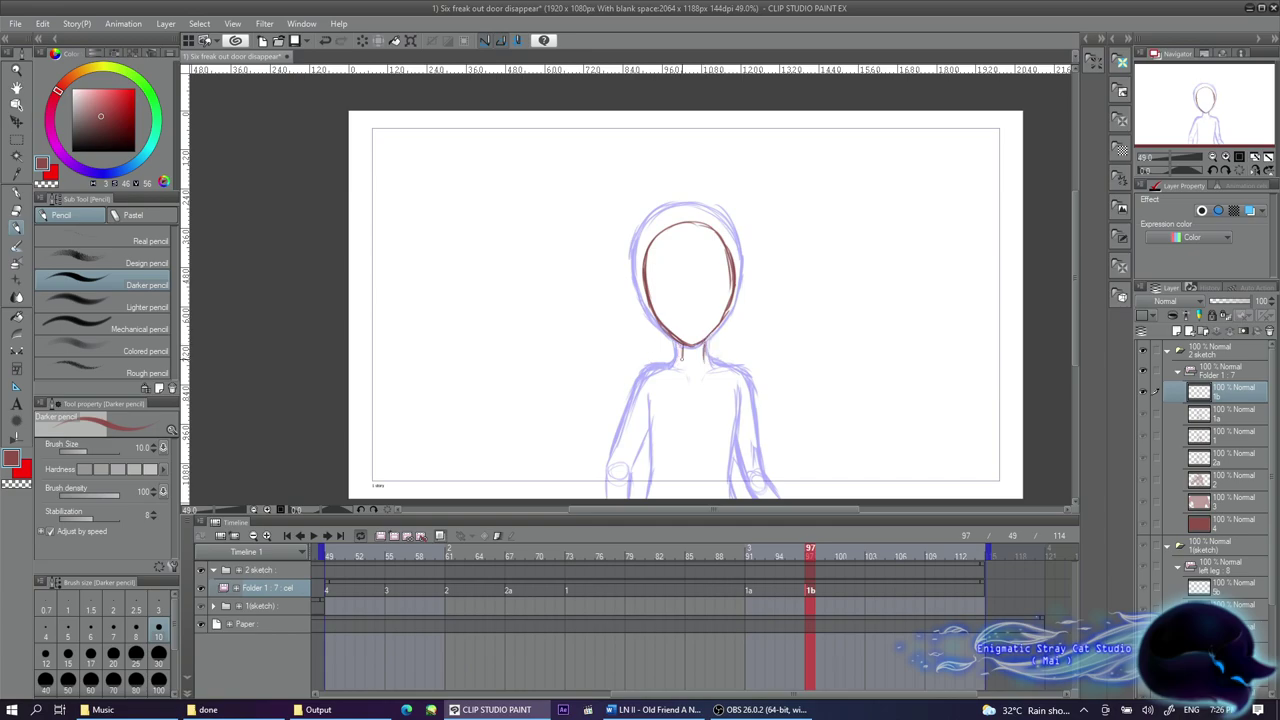
Sketch the neck, bent arm and torso on the frame 97 cel and scrub through the scene to frame 103
key("ctrl+z")
left_click_drag(672, 362, 640, 378)
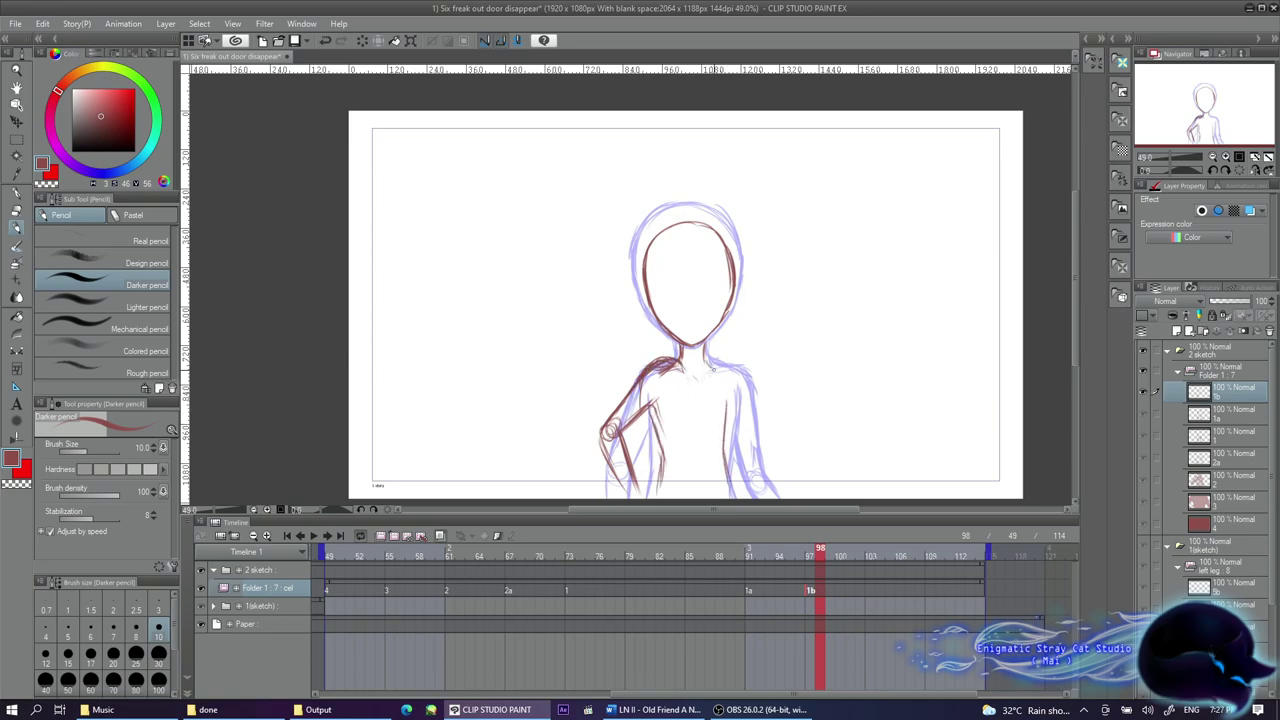
left_click_drag(325, 551, 871, 551)
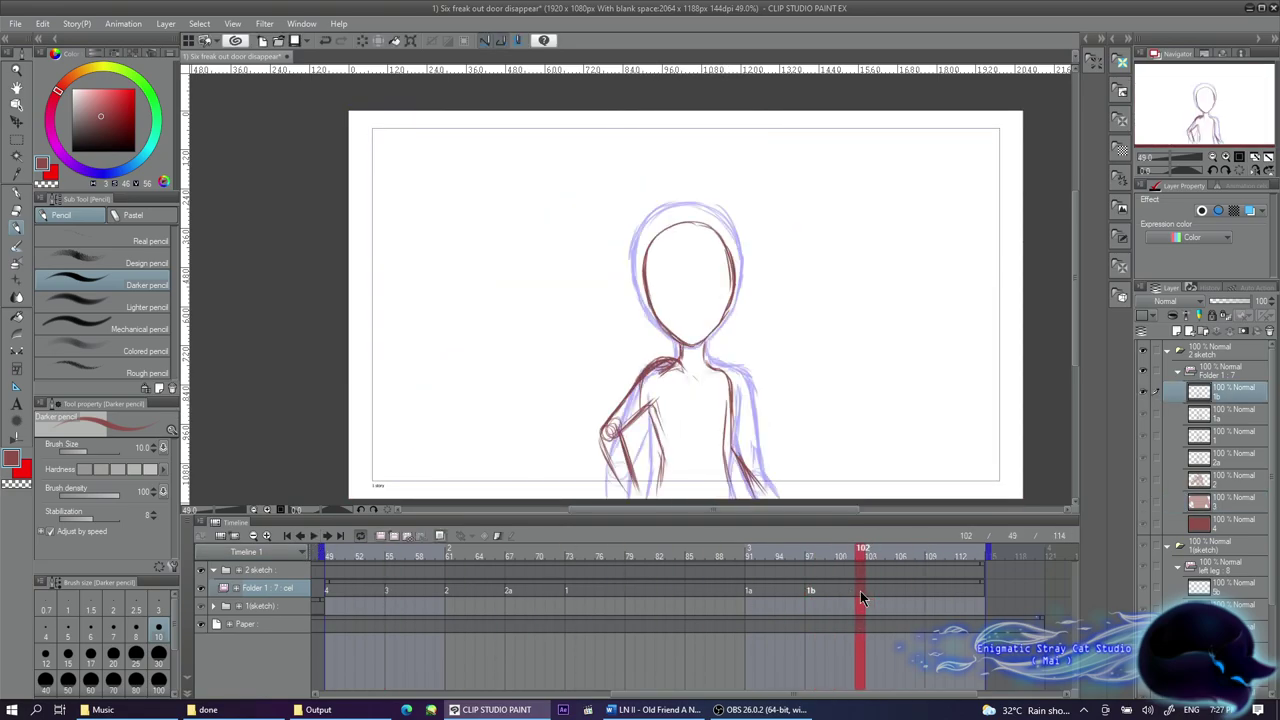
Add a new cel at frame 103, draw the head outline and scale it down slightly
left_click(395, 537)
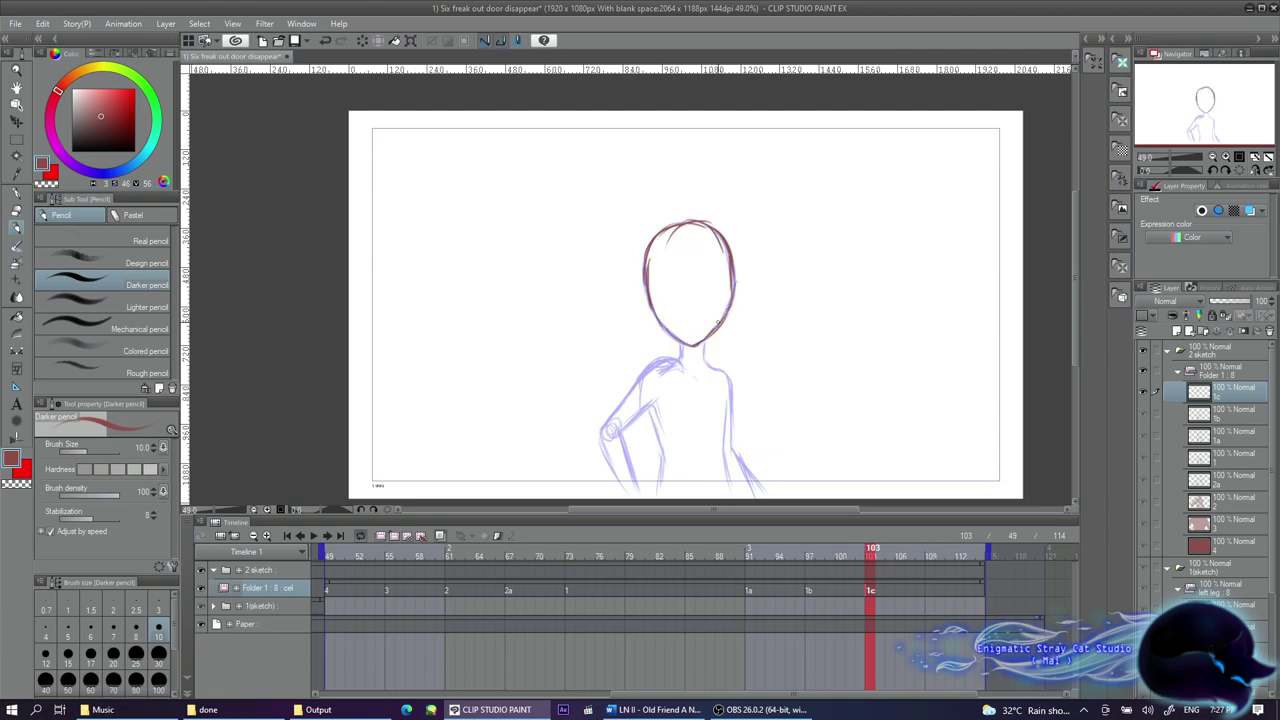
left_click_drag(557, 186, 791, 371)
left_click(729, 420)
left_click_drag(791, 200, 770, 215)
key("Return")
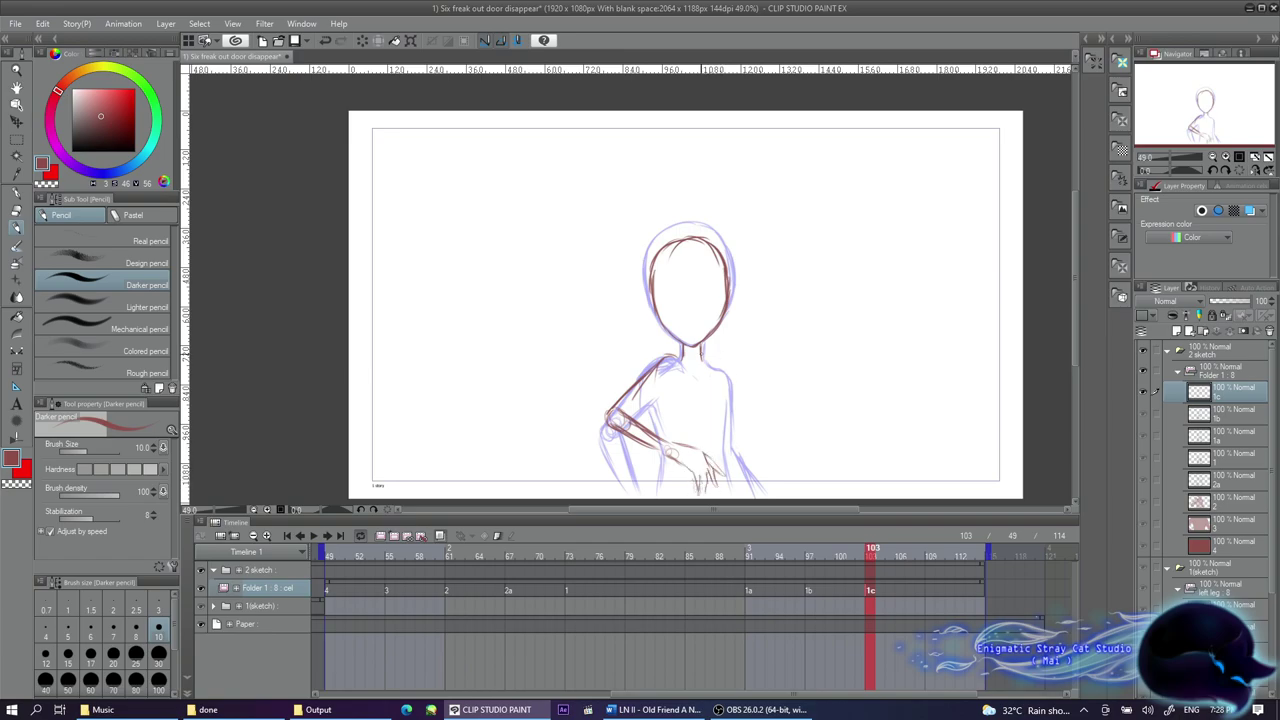
Transform the arm and body sketch on the frame 103 cel to fit the smaller head and draw in the torso edges
key("m")
left_click_drag(600, 340, 740, 490)
key("ctrl+t")
left_click_drag(740, 340, 720, 330)
key("Return")
left_click(16, 226)
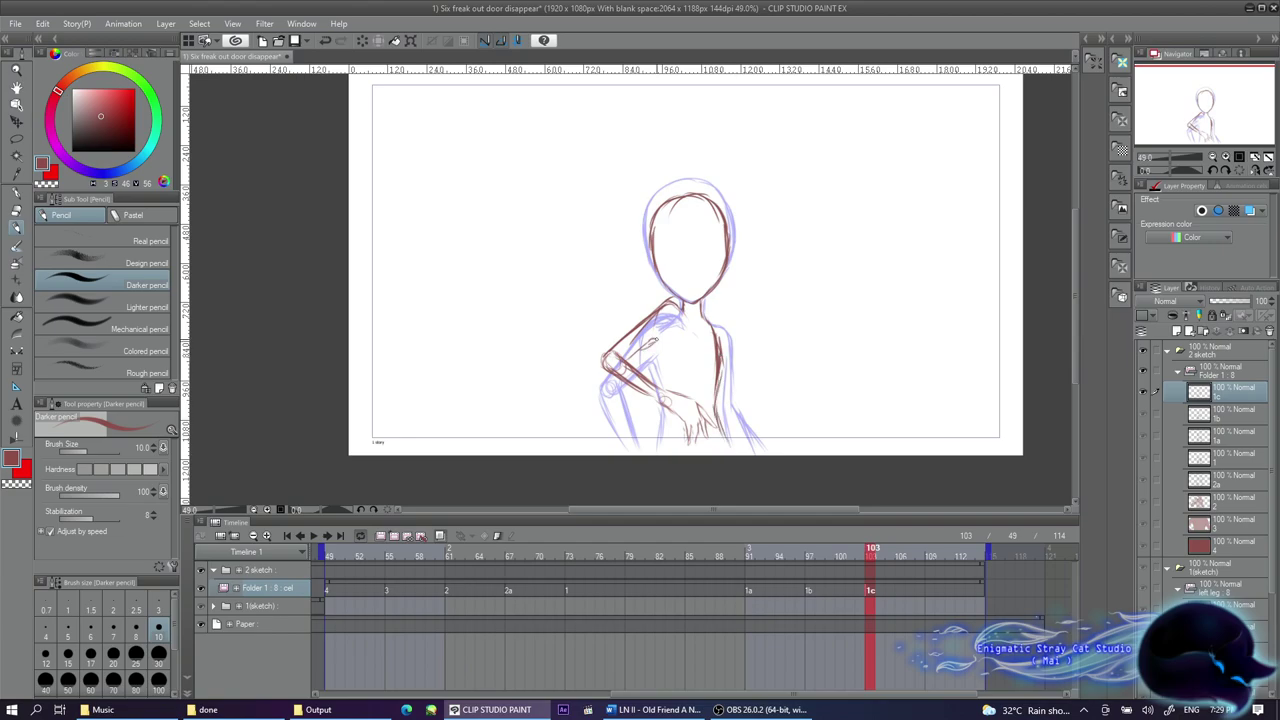
Play back the whole animation from frame 1, covering both the feet and figure scenes
key("Return")
scroll(555, 466, "down", 1)
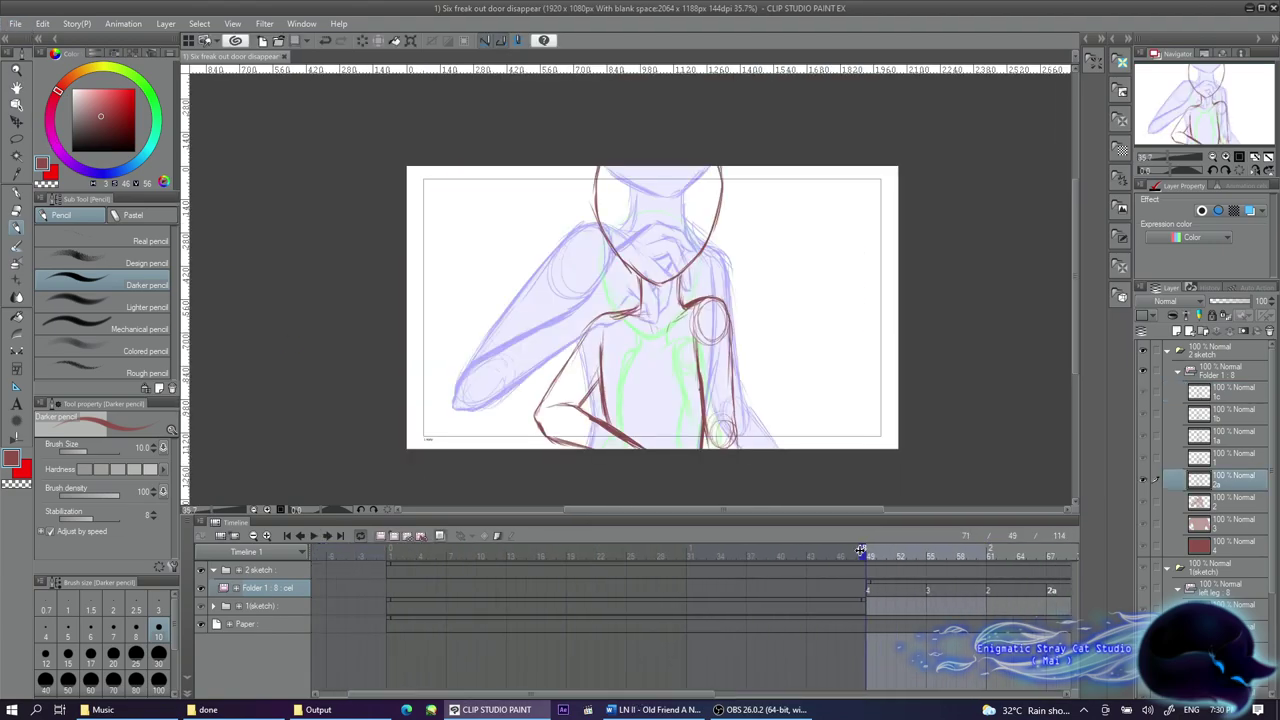
left_click(313, 535)
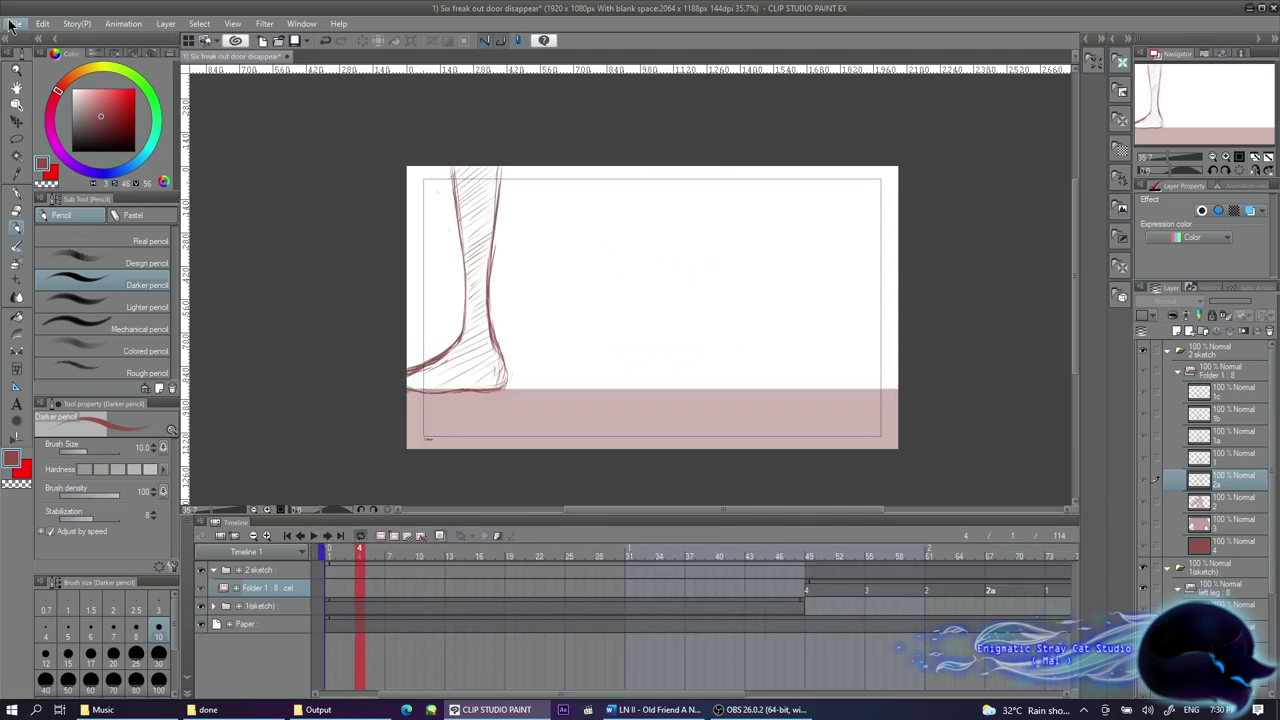
Create a second animation folder with cels matching the rough poses and dim the rough folder to 59% opacity
left_click(867, 552)
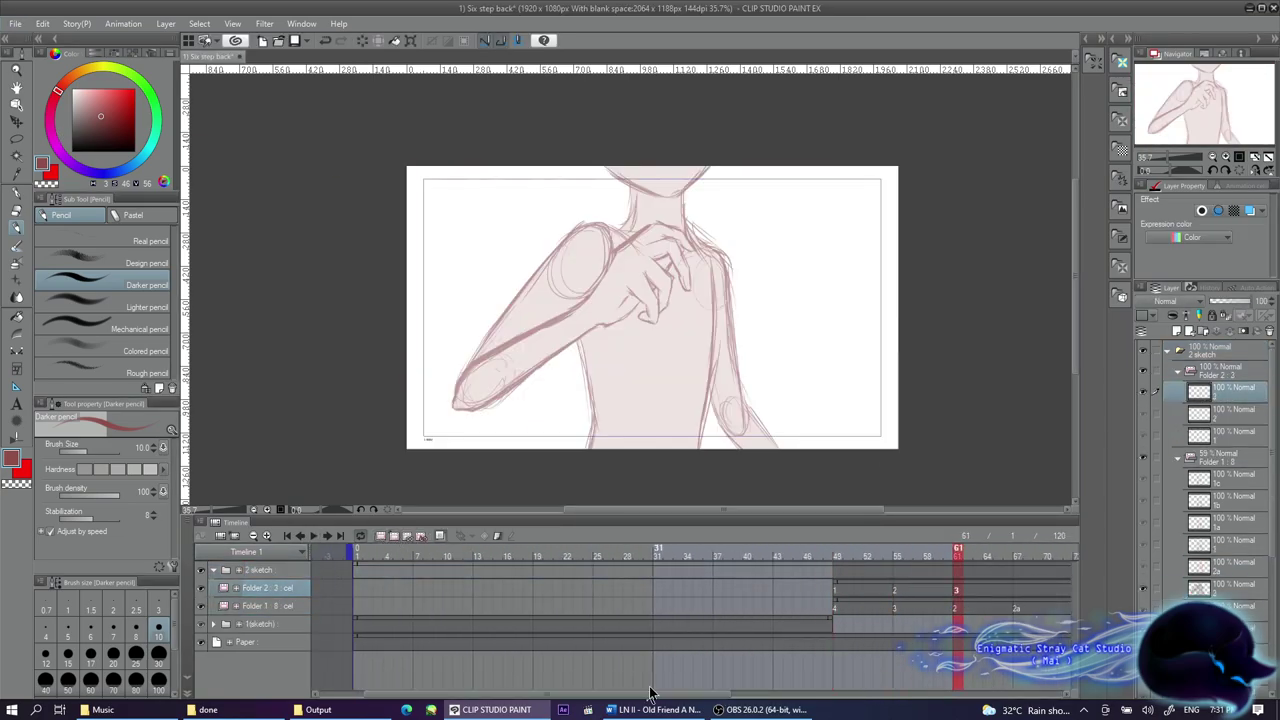
left_click(401, 593)
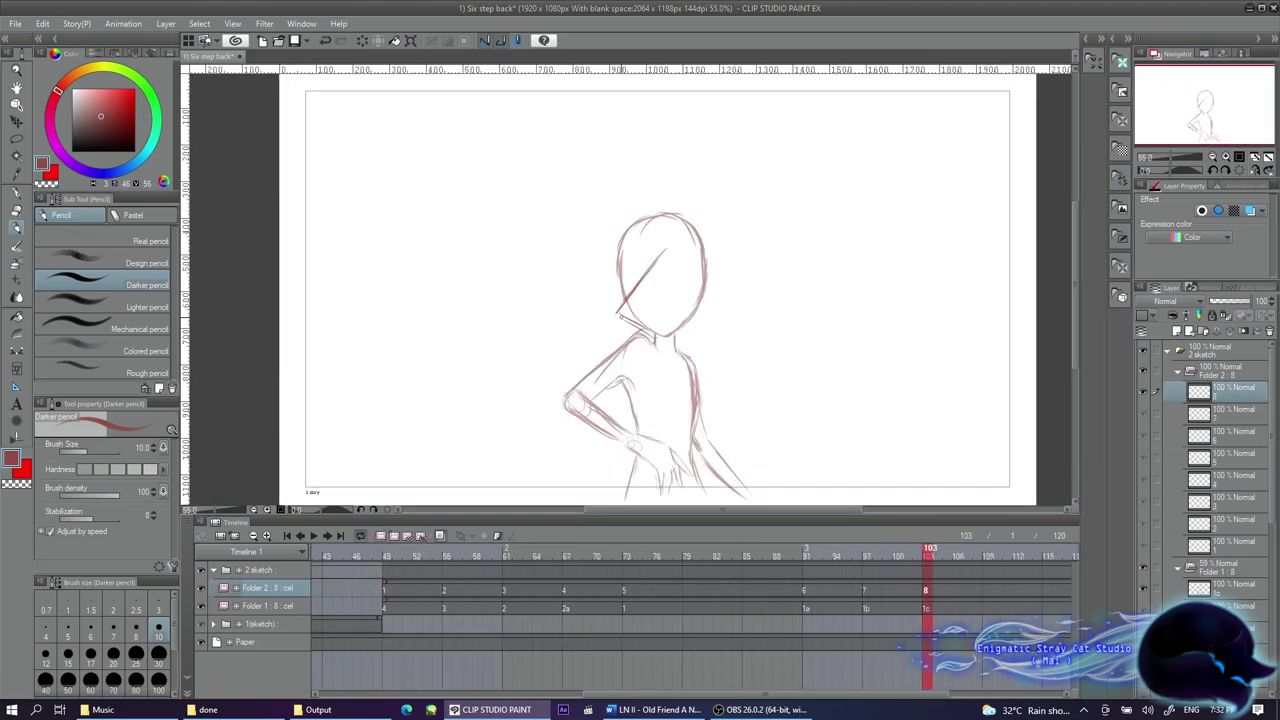
Clear the angular strokes drawn around the head on the frame 103 cel
scroll(722, 322, "up", 1)
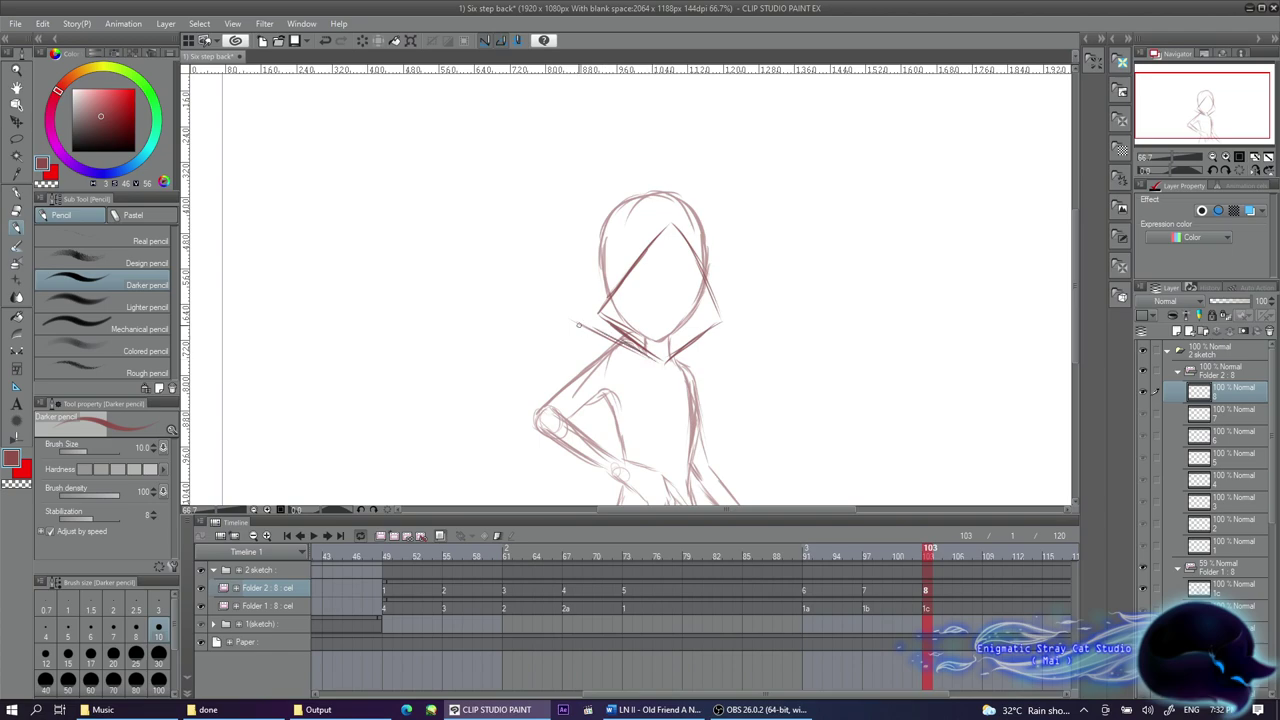
key("Delete")
mouse_move(766, 232)
left_mouse_down()
mouse_move(930, 310)
mouse_move(910, 450)
left_mouse_up()
key("Delete")
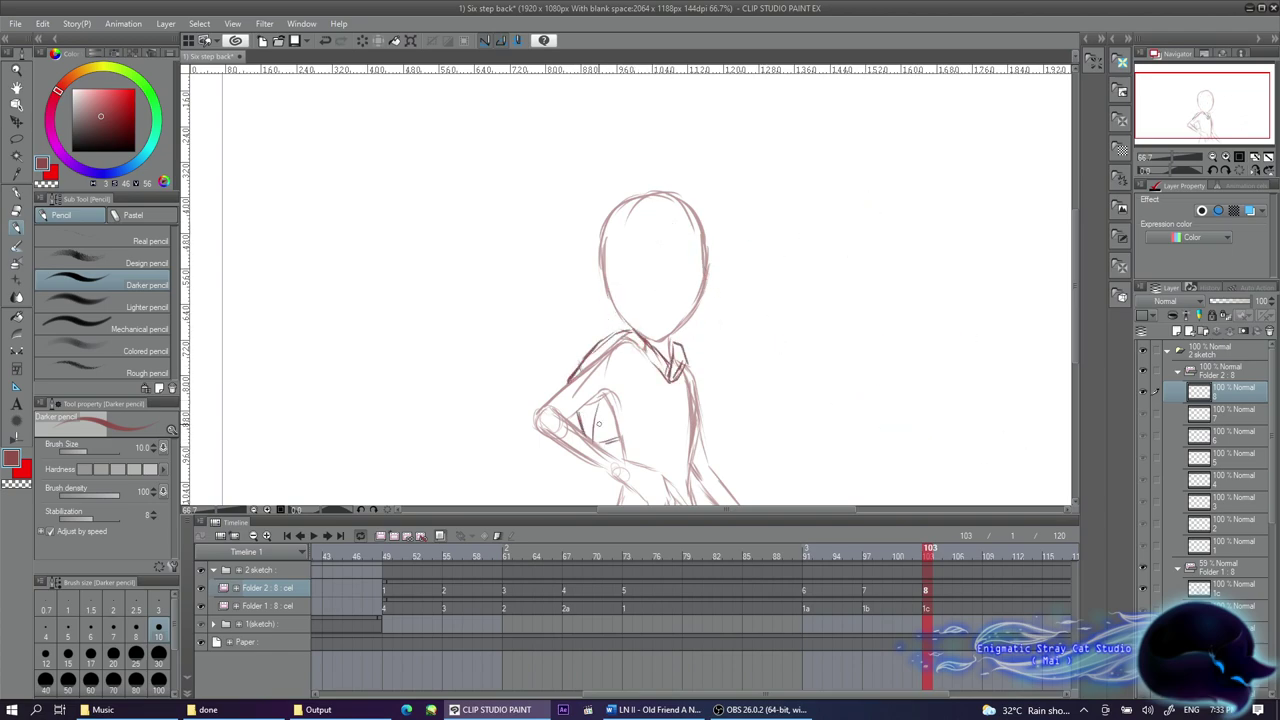
Draw the coat on the frame 103 figure with sleeve outlines, side seams and a buttoned front placket
scroll(567, 232, "up", 2)
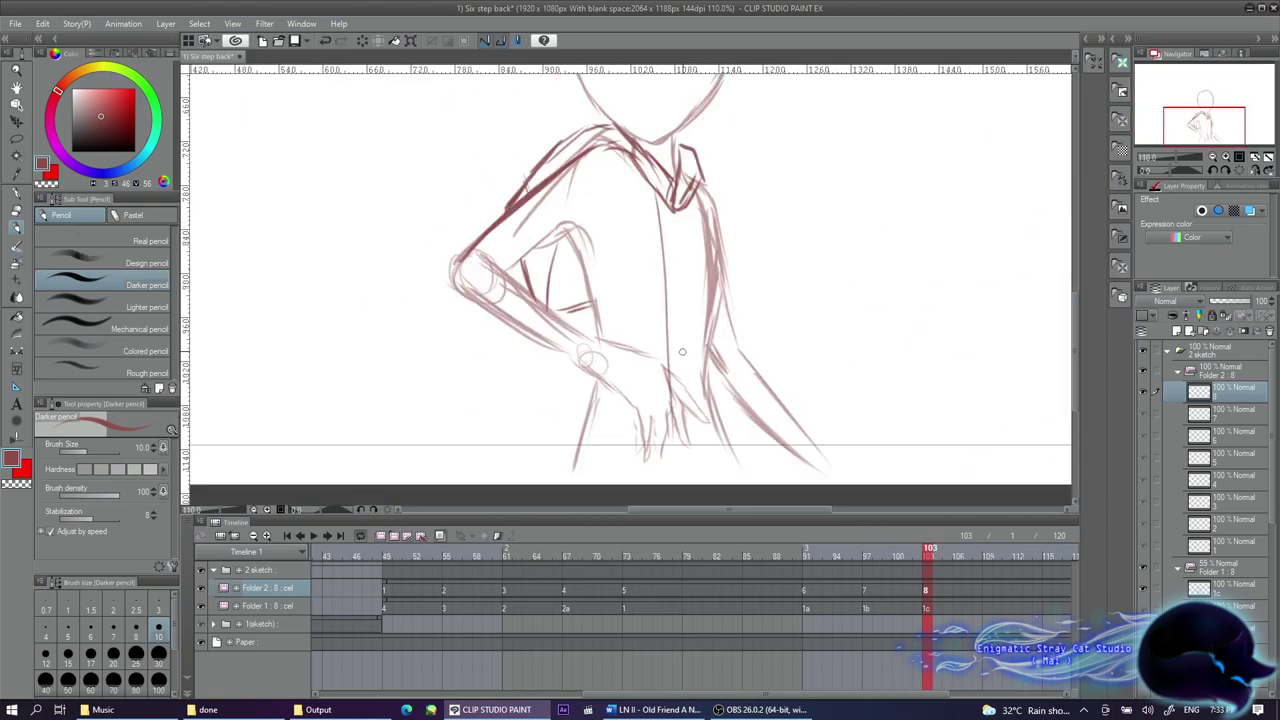
left_click_drag(596, 152, 602, 340)
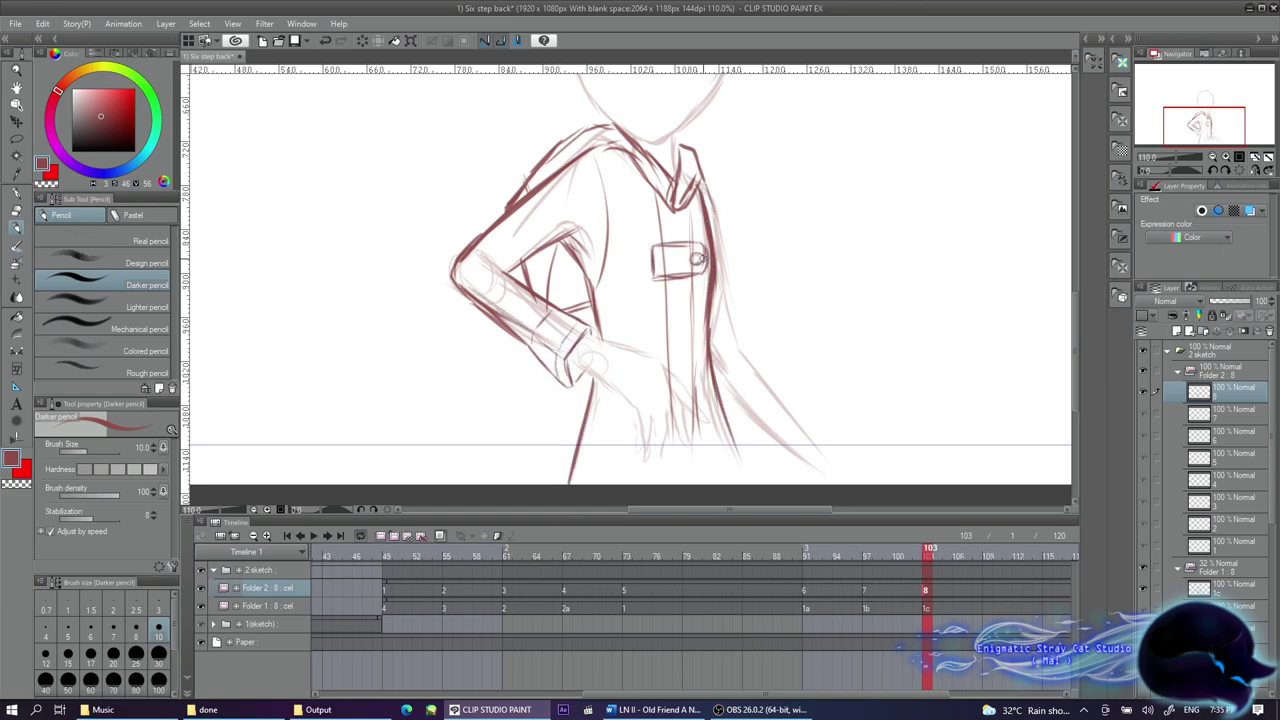
left_click_drag(707, 438, 705, 455)
left_click_drag(700, 182, 740, 349)
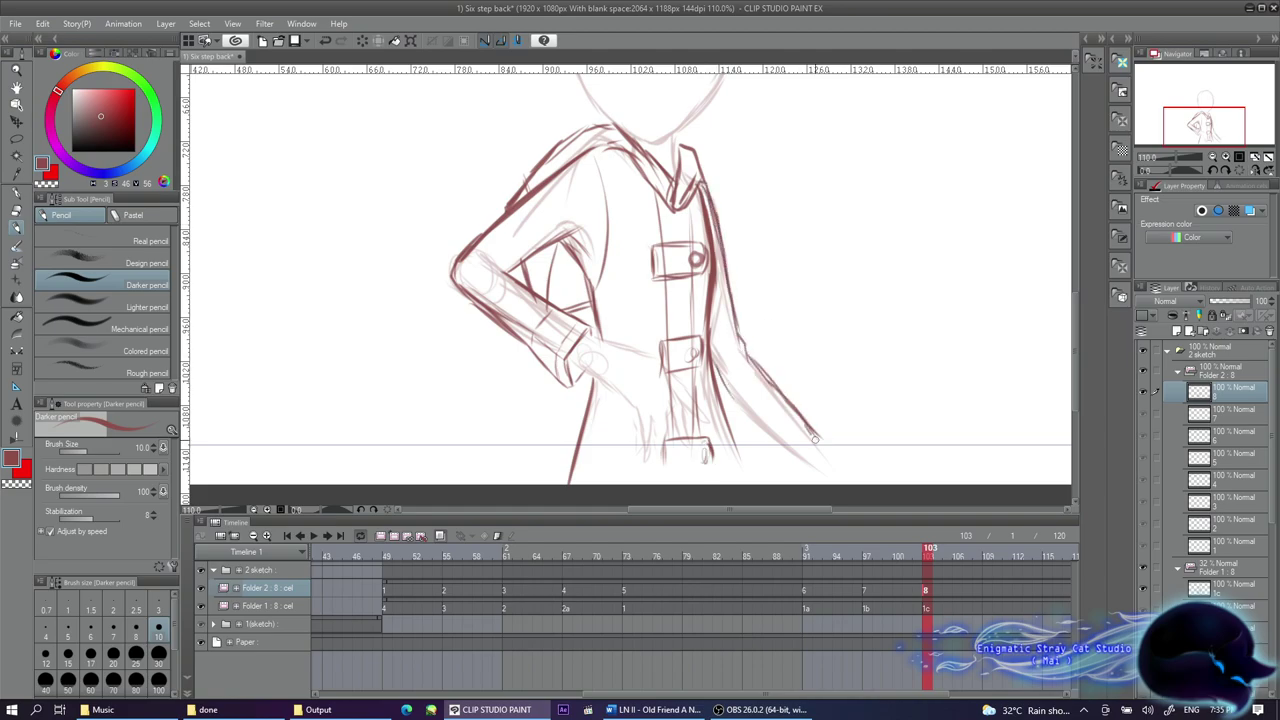
Sketch the fringe strands across the face and the long locks beside it on the frame 103 cel
scroll(582, 239, "up", 3)
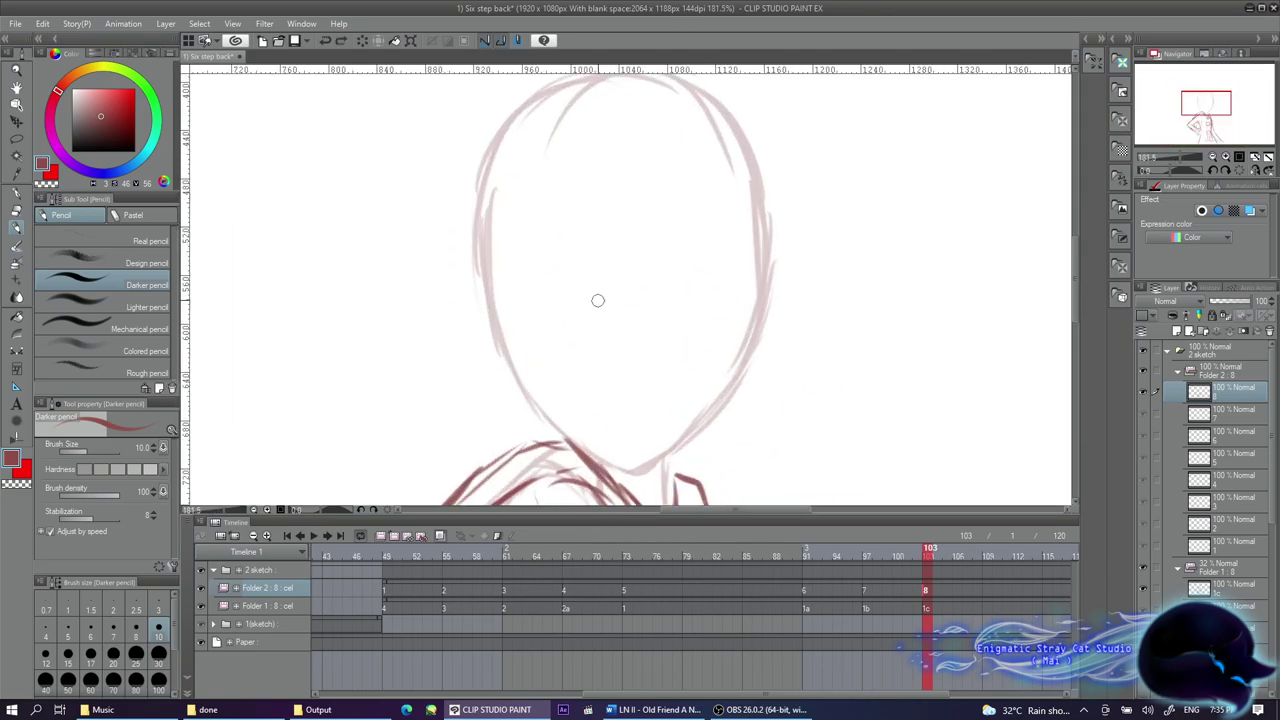
left_click_drag(611, 125, 633, 336)
left_click_drag(668, 138, 703, 362)
left_click_drag(718, 145, 726, 370)
left_click_drag(760, 140, 740, 350)
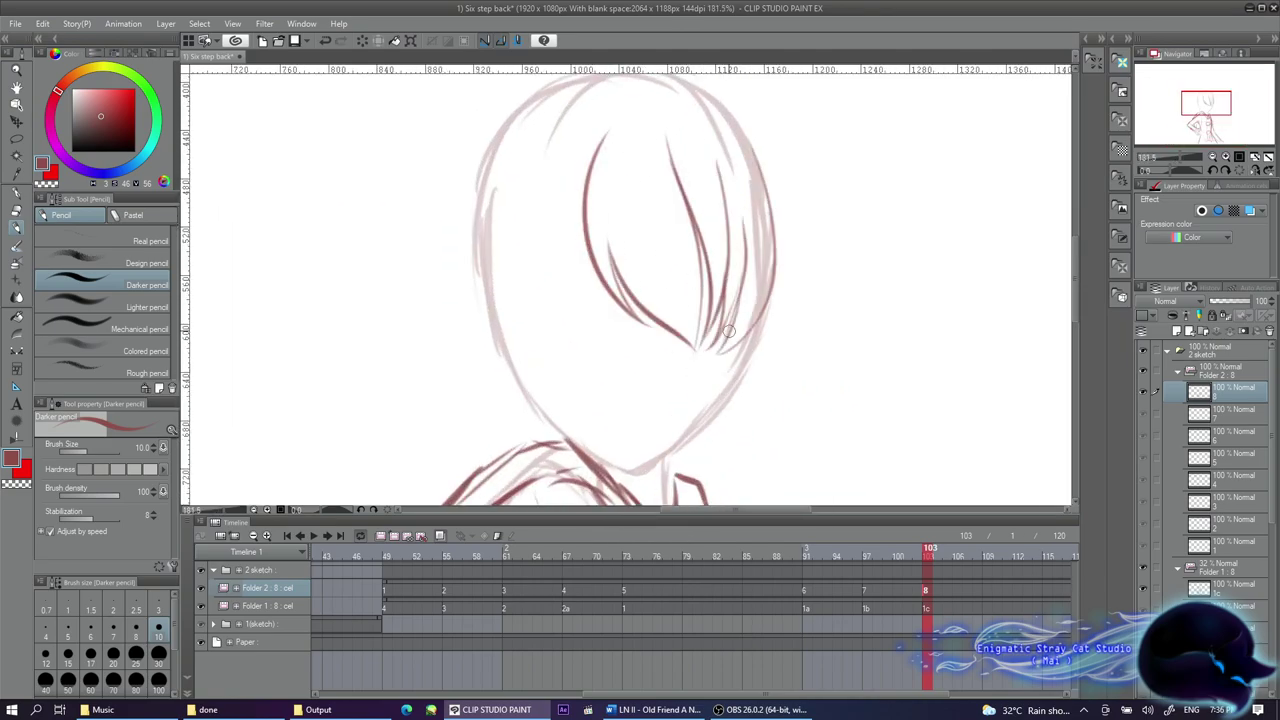
left_click_drag(585, 180, 630, 340)
left_click_drag(522, 165, 560, 284)
left_click_drag(540, 138, 565, 415)
mouse_move(465, 118)
left_mouse_down()
mouse_move(457, 286)
mouse_move(500, 392)
left_mouse_up()
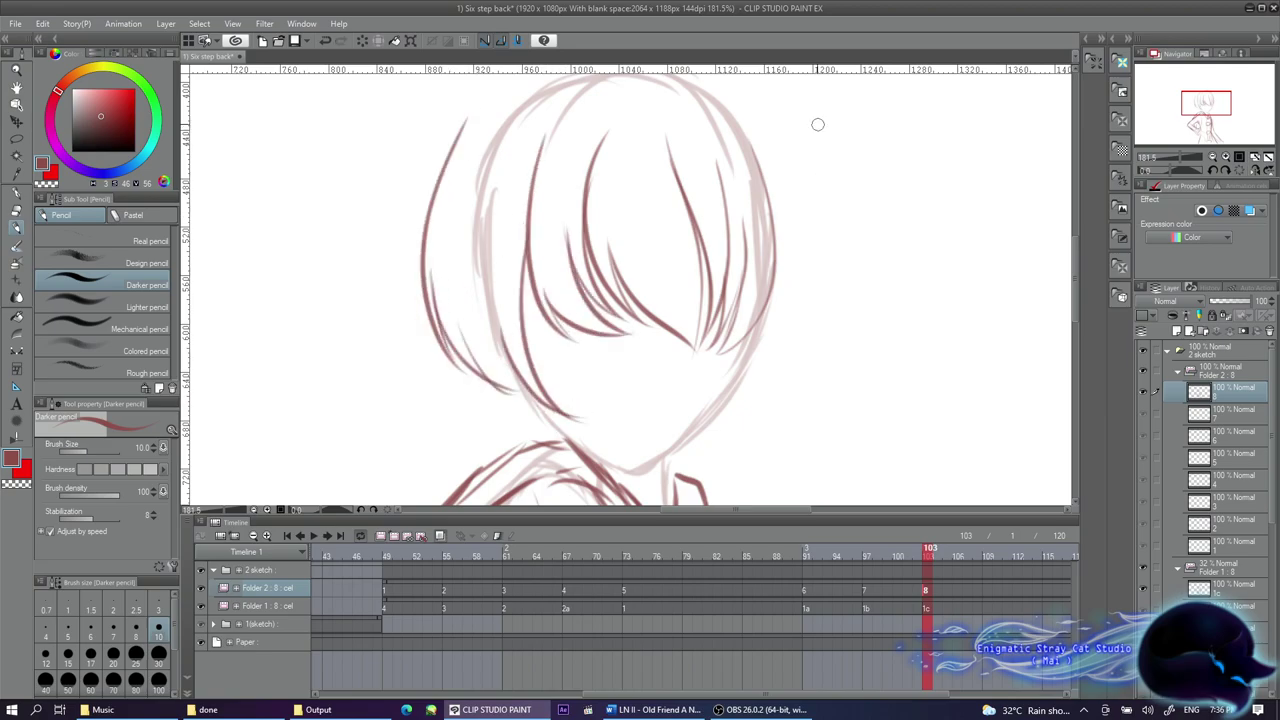
Draw the outer side hair on the frame 103 head with strands curling outward around the neck
left_click_drag(812, 112, 815, 368)
left_click_drag(835, 235, 758, 390)
left_click_drag(760, 322, 695, 416)
left_click_drag(712, 414, 670, 482)
left_click_drag(812, 318, 718, 482)
left_click_drag(735, 434, 710, 497)
mouse_move(546, 408)
left_mouse_down()
mouse_move(582, 452)
mouse_move(586, 488)
left_mouse_up()
left_click_drag(512, 414, 574, 486)
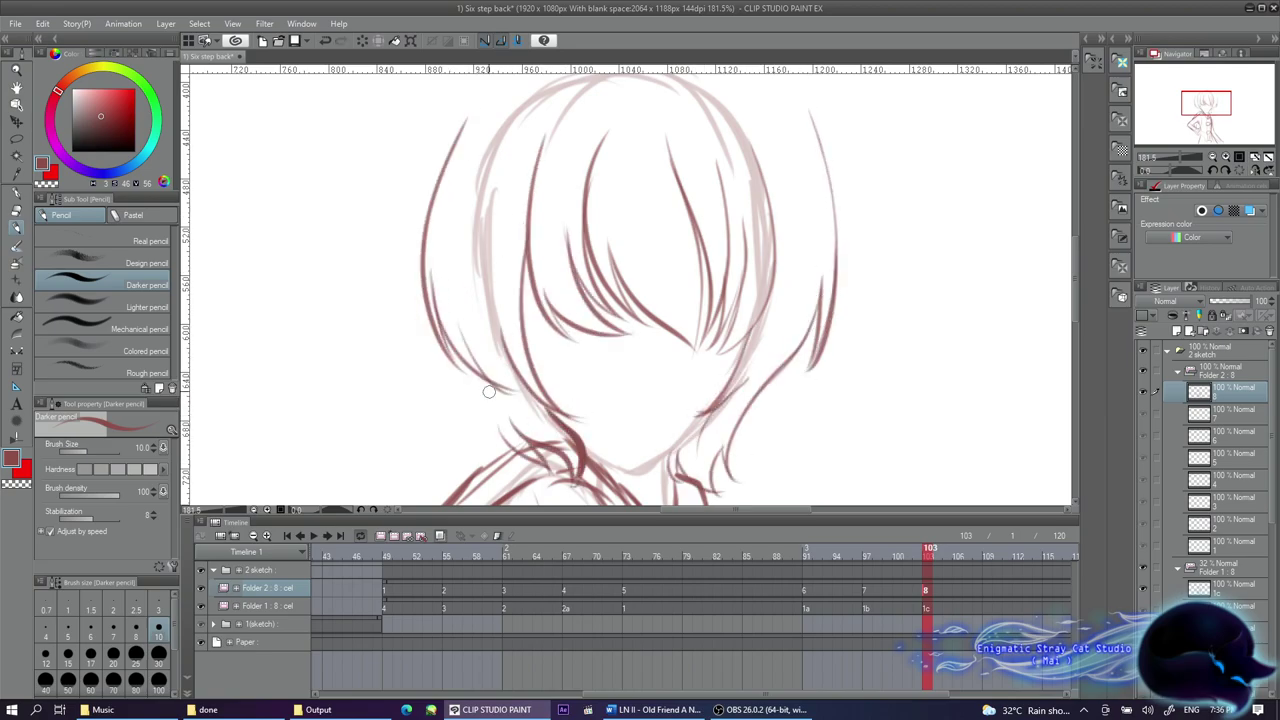
left_click_drag(495, 436, 474, 468)
left_click_drag(790, 356, 724, 482)
Draw the hair outline over the crown on the frame 103 cel and adjust a small selected area of the hair
key("ctrl+alt+0")
left_click_drag(750, 330, 648, 230)
mouse_move(549, 316)
left_mouse_down()
mouse_move(662, 198)
mouse_move(772, 300)
left_mouse_up()
left_click_drag(700, 195, 548, 345)
scroll(693, 300, "up", 2)
key("m")
left_click_drag(590, 182, 560, 200)
key("ctrl+d")
key("p")
scroll(548, 345, "up", 1)
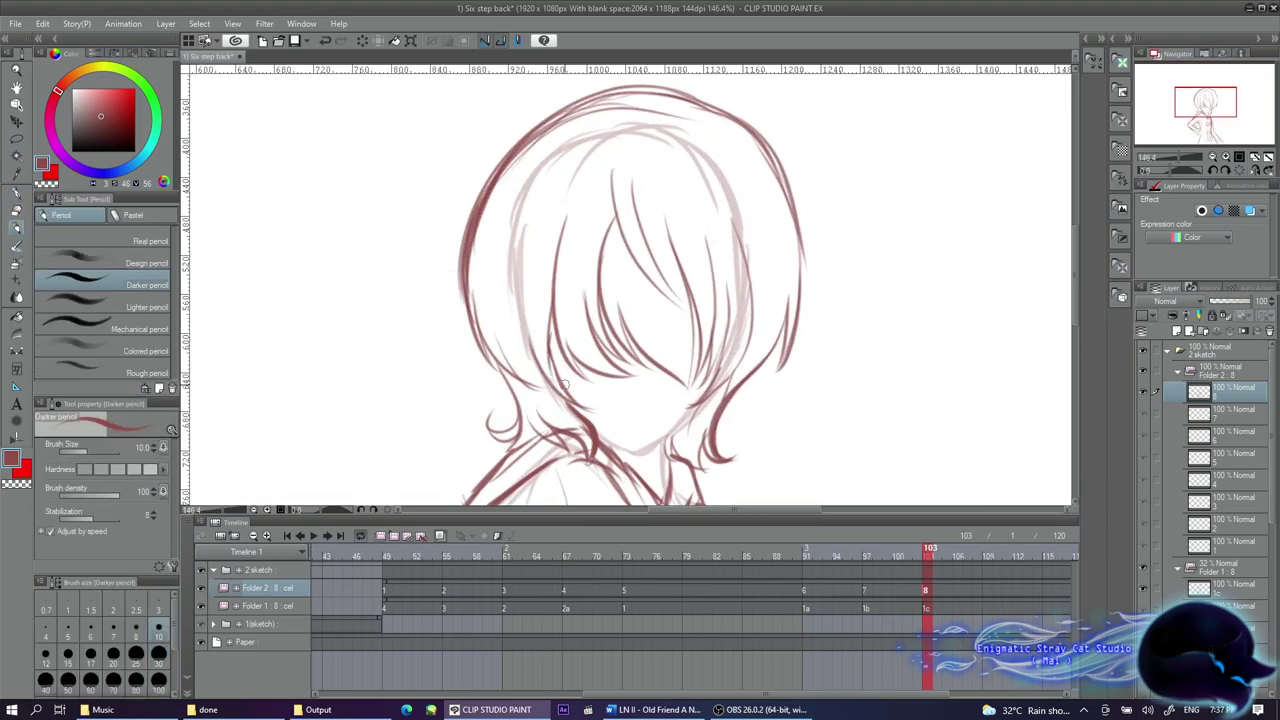
Draw a small mouth and nose below the fringe on the frame 103 face and adjust them within a selection
scroll(673, 265, "up", 4)
mouse_move(646, 340)
left_mouse_down()
mouse_move(582, 357)
mouse_move(627, 362)
left_mouse_up()
scroll(737, 294, "up", 1)
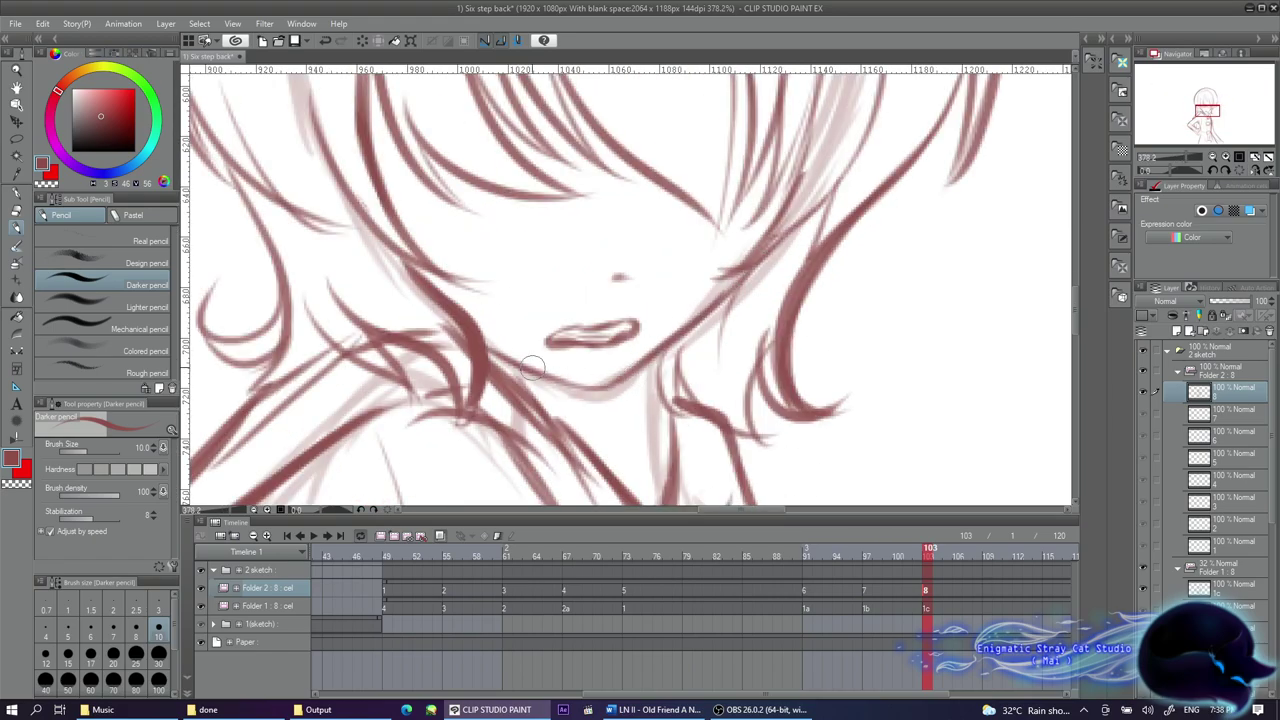
scroll(641, 275, "down", 5)
scroll(643, 285, "up", 3)
key("m")
left_click_drag(640, 300, 645, 298)
scroll(645, 298, "down", 4)
scroll(635, 250, "up", 3)
scroll(628, 213, "down", 1)
key("ctrl+d")
Draw the shadow lines beneath the fringe and rework the crown outline on the frame 103 head
scroll(629, 213, "down", 1)
key("p")
left_click_drag(590, 273, 660, 270)
scroll(700, 301, "down", 1)
scroll(700, 301, "up", 1)
left_click_drag(516, 150, 676, 129)
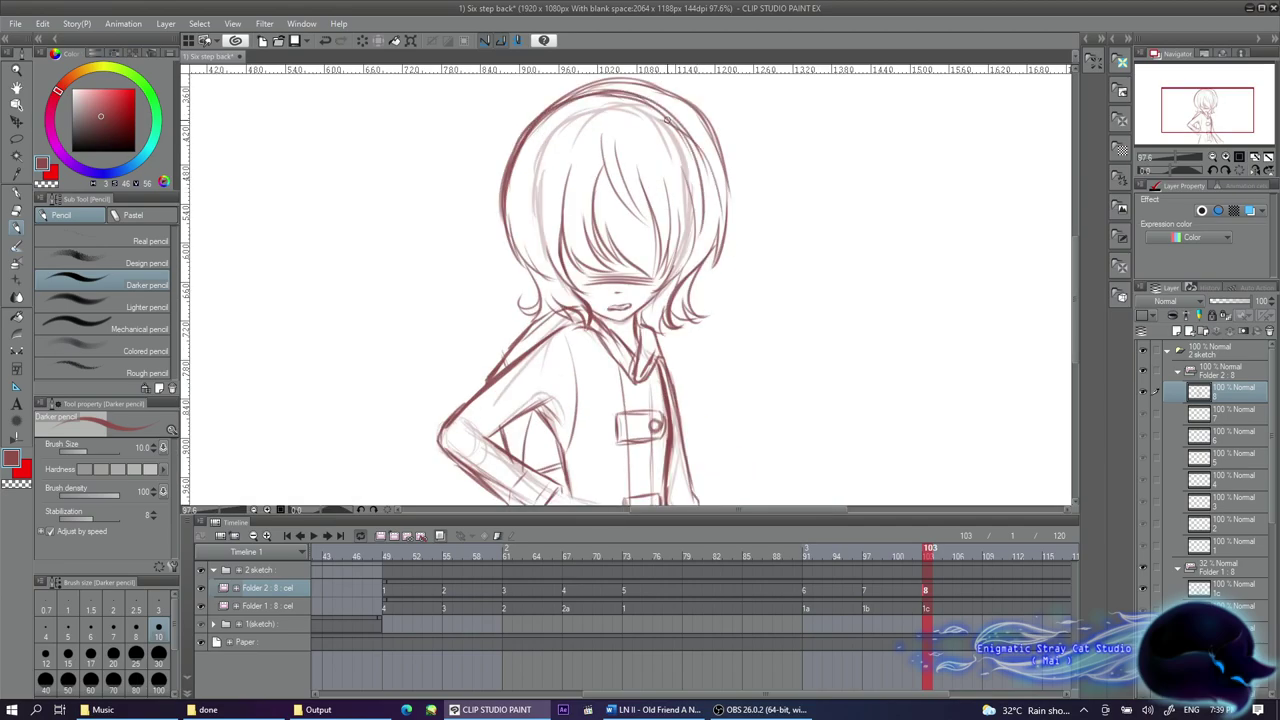
Refine the side hair contour on the frame 103 cel and add outward-flicking strands on both sides of the head
scroll(700, 210, "down", 1)
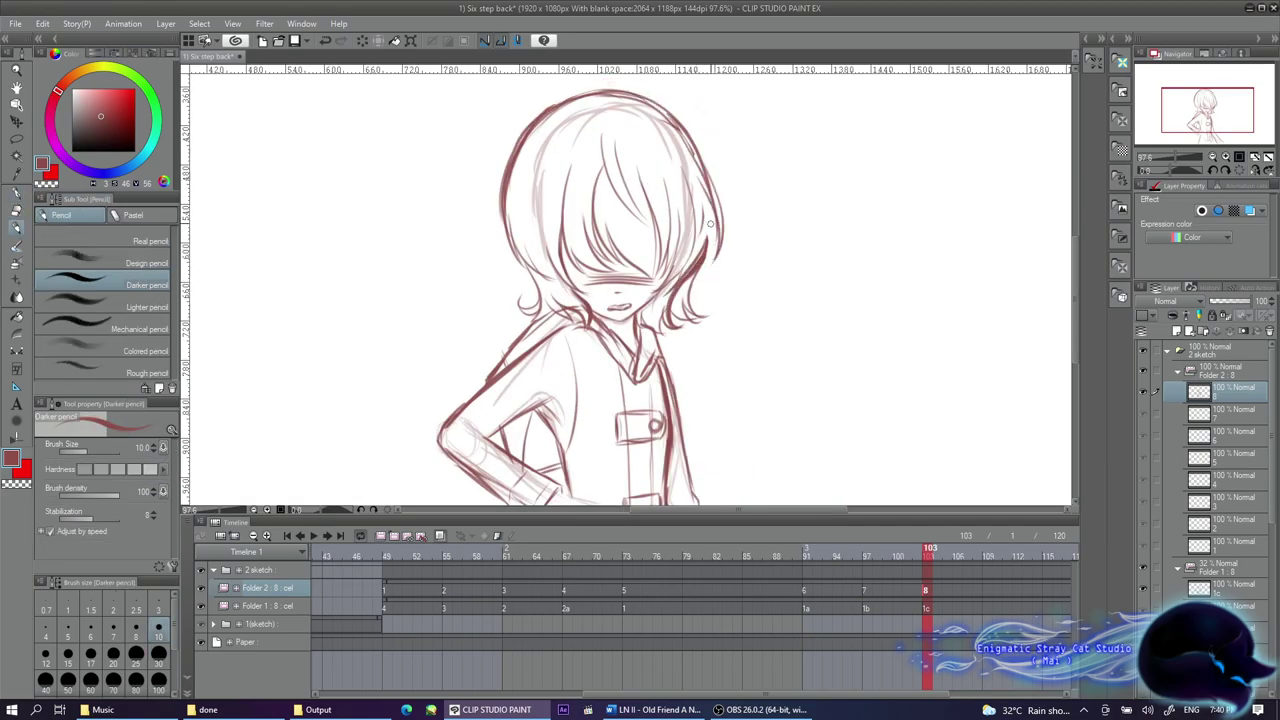
scroll(600, 179, "down", 1)
scroll(602, 179, "down", 2)
scroll(602, 179, "up", 2)
left_click_drag(576, 214, 550, 242)
left_click_drag(675, 165, 758, 220)
scroll(823, 484, "down", 1)
Go to the frame 97 cel and sketch the fringe strands and the lock along the cheek
key("ctrl+Left")
scroll(658, 300, "up", 4)
left_click_drag(590, 195, 638, 320)
left_click_drag(600, 258, 672, 392)
left_click_drag(610, 202, 662, 336)
left_click_drag(650, 274, 694, 398)
left_click_drag(684, 308, 708, 402)
left_click_drag(736, 292, 702, 392)
mouse_move(576, 280)
left_mouse_down()
mouse_move(620, 380)
mouse_move(596, 406)
left_mouse_up()
left_click_drag(566, 316, 595, 414)
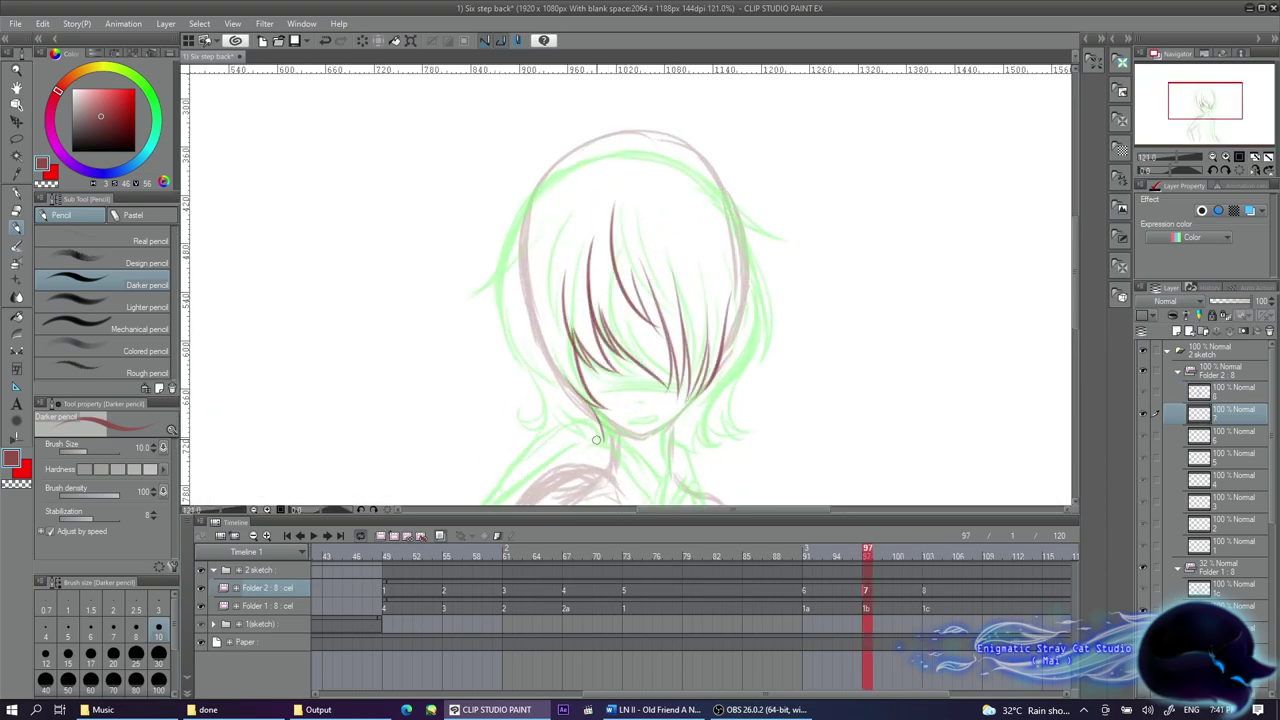
left_click_drag(605, 78, 510, 170)
left_click_drag(558, 116, 454, 232)
left_click_drag(590, 88, 462, 216)
scroll(507, 316, "up", 1)
key("ctrl+z")
key("ctrl+z")
key("ctrl+z")
Draw the small mouth and jawline on the frame 97 face, adjusting the mouth within a selection
scroll(648, 176, "up", 1)
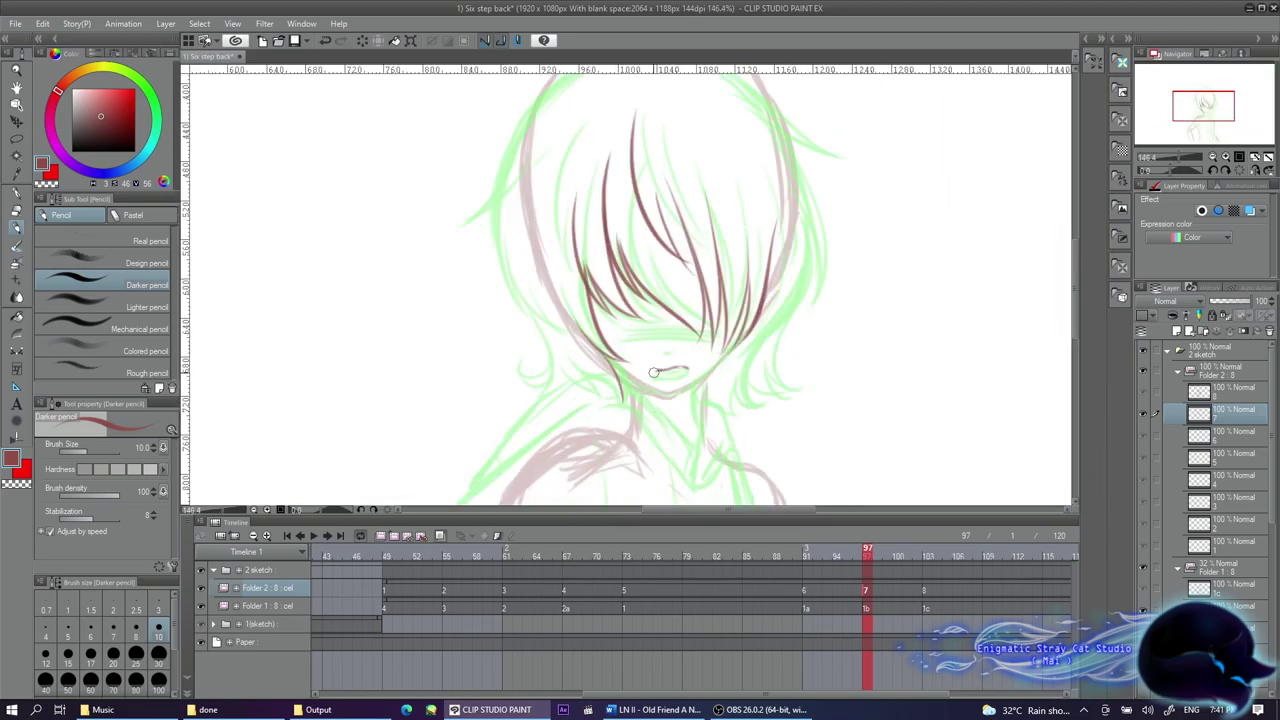
scroll(664, 357, "up", 2)
key("m")
left_click_drag(620, 342, 697, 386)
key("ctrl+d")
scroll(697, 386, "down", 3)
key("p")
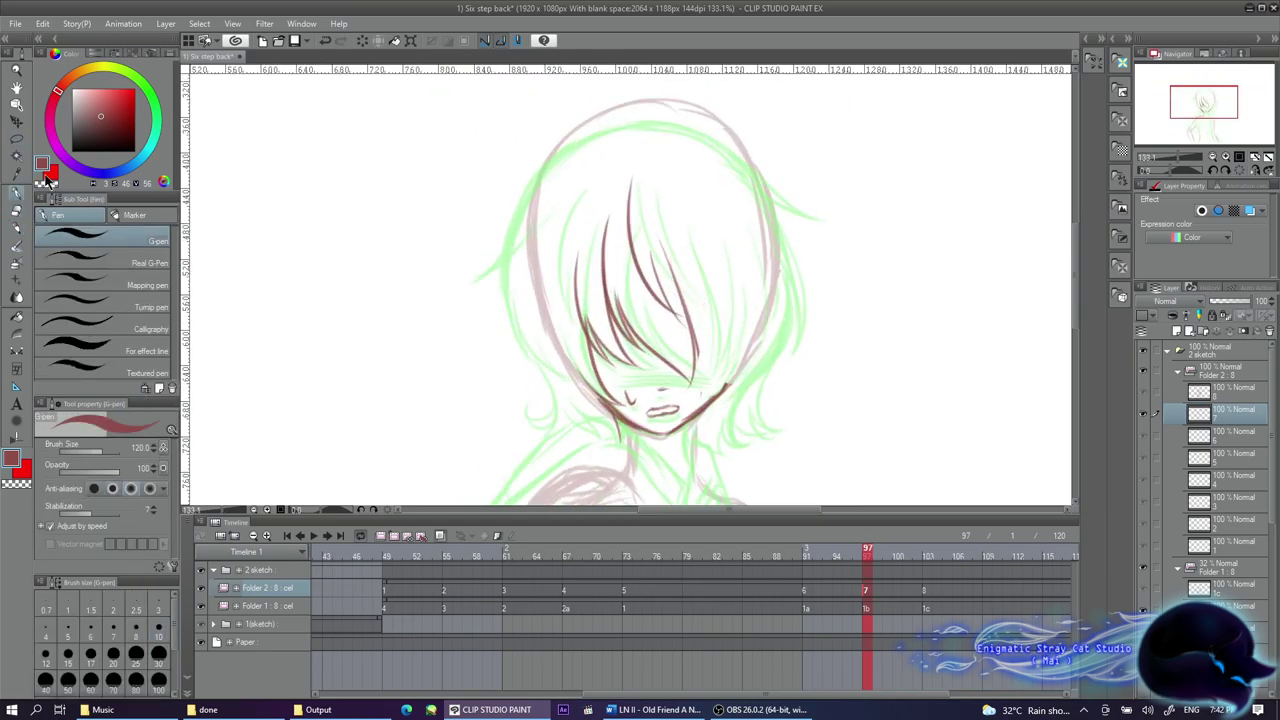
Draw the outer hair outline on the frame 97 cel with flicked side tufts and strands falling to the neck
key("Right")
key("Left")
key("Left")
mouse_move(500, 235)
left_mouse_down()
mouse_move(584, 90)
mouse_move(800, 200)
mouse_move(806, 260)
left_mouse_up()
mouse_move(506, 192)
left_mouse_down()
mouse_move(450, 258)
mouse_move(560, 363)
left_mouse_up()
left_click_drag(818, 258, 740, 446)
left_click_drag(742, 392, 714, 470)
left_click_drag(716, 416, 696, 484)
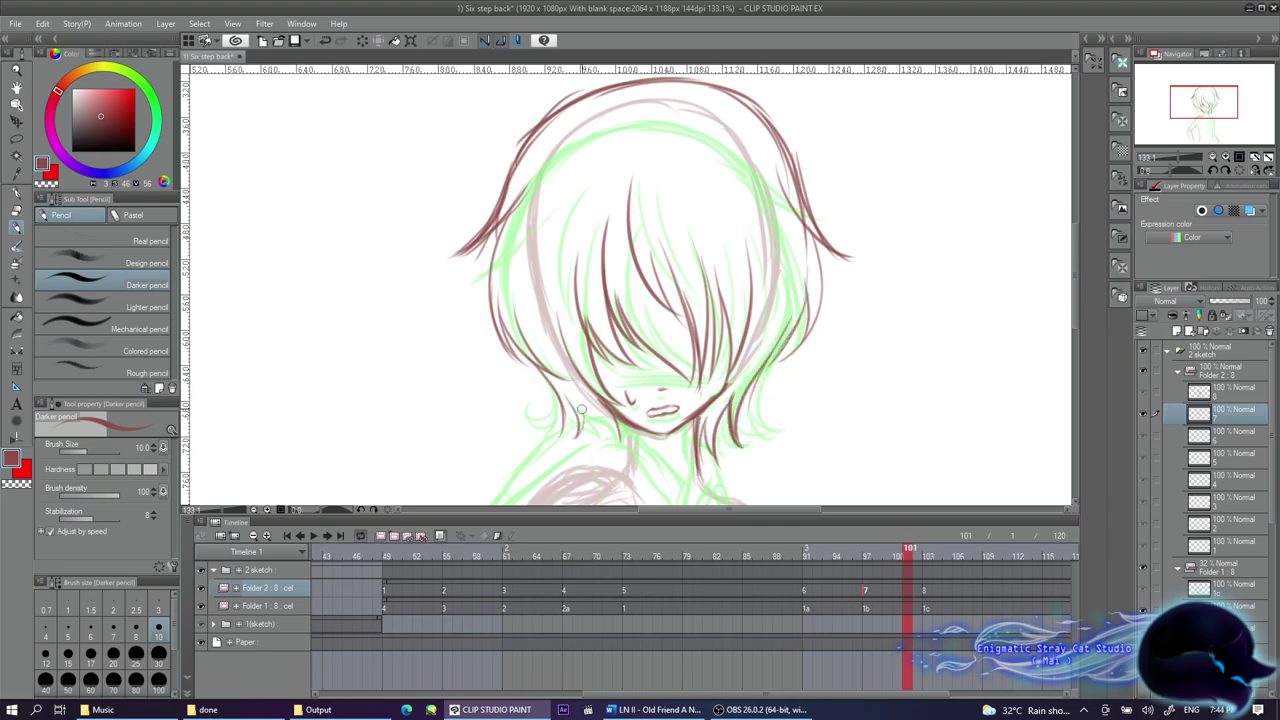
Add the strand ends at the neck, the inner side strands and the parting strokes to the frame 97 hair
left_click_drag(574, 400, 620, 456)
left_click_drag(560, 404, 572, 442)
left_click_drag(557, 206, 538, 342)
left_click_drag(756, 178, 778, 302)
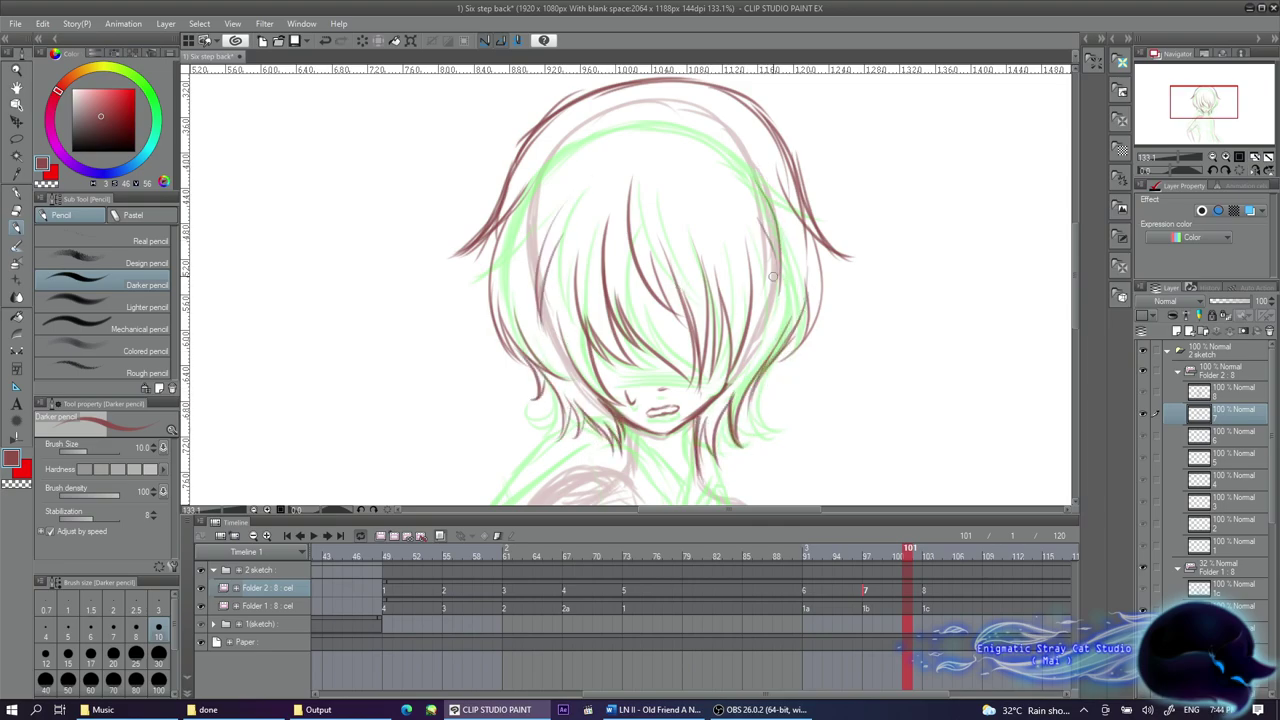
left_click_drag(646, 130, 624, 272)
left_click_drag(656, 168, 650, 278)
Check the frame 103 cel, return to the frame 97 cel and draw the coat's V-shaped collar and shoulder edge
key("ctrl+0")
mouse_move(908, 565)
left_mouse_down()
mouse_move(920, 568)
mouse_move(889, 573)
mouse_move(893, 583)
mouse_move(921, 583)
left_mouse_up()
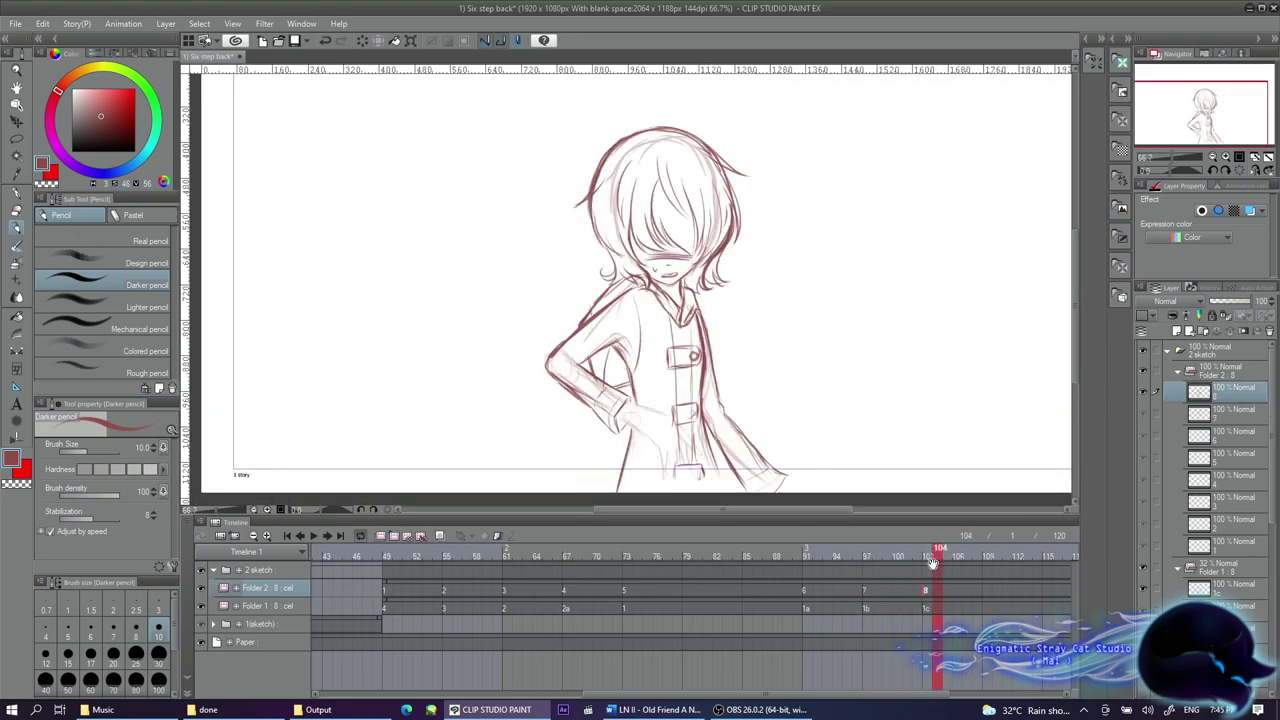
scroll(640, 150, "up", 3)
left_click_drag(540, 295, 590, 358)
left_click_drag(800, 292, 736, 370)
scroll(674, 290, "down", 2)
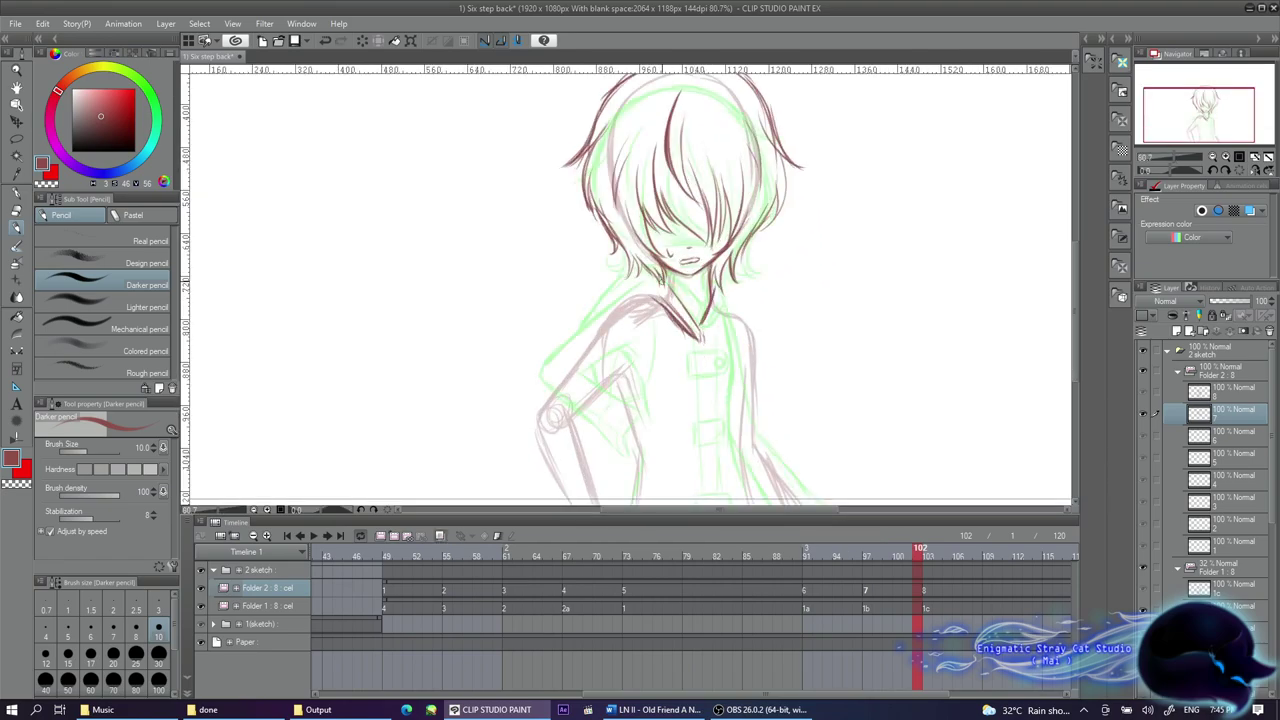
left_click_drag(622, 274, 680, 310)
left_click_drag(655, 279, 588, 343)
Draw the coat's outer sleeve and side edge plus the front placket with button tabs on the frame 97 cel
left_click_drag(731, 305, 759, 404)
left_click_drag(757, 444, 800, 503)
left_click_drag(684, 338, 689, 500)
left_click_drag(714, 386, 715, 482)
mouse_move(676, 361)
left_mouse_down()
mouse_move(711, 471)
mouse_move(720, 360)
left_mouse_up()
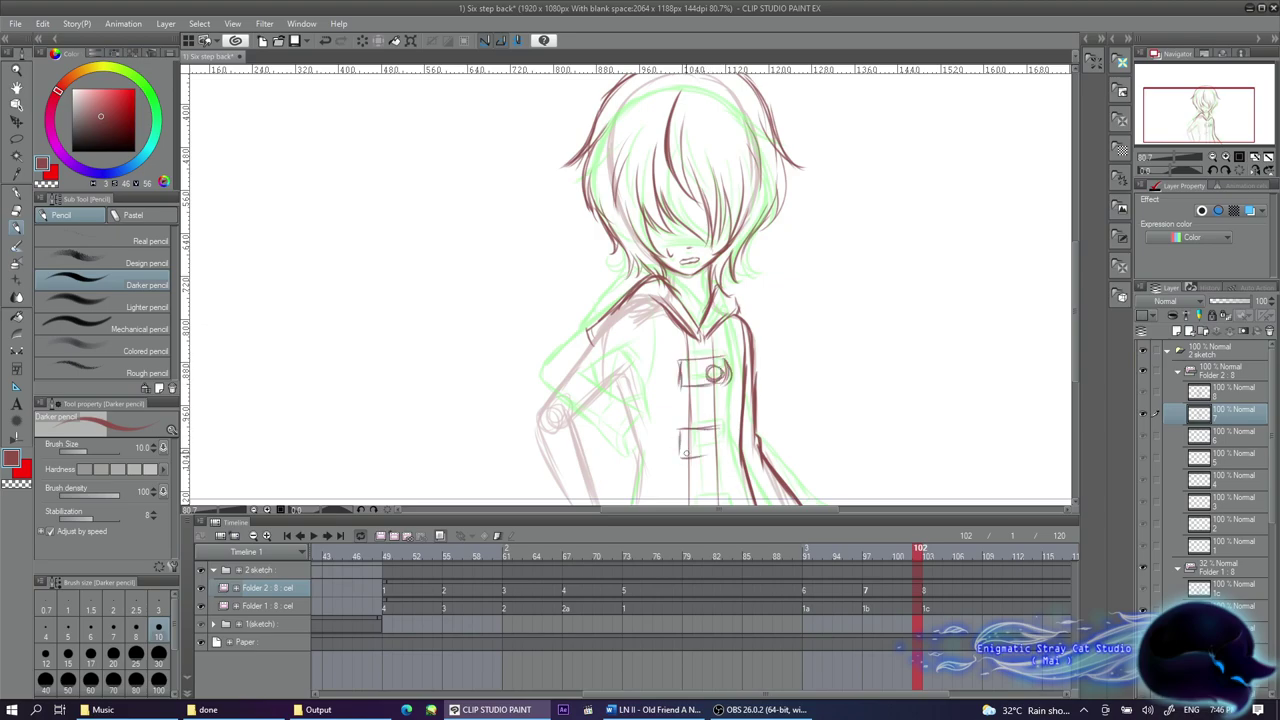
key("ctrl+alt+0")
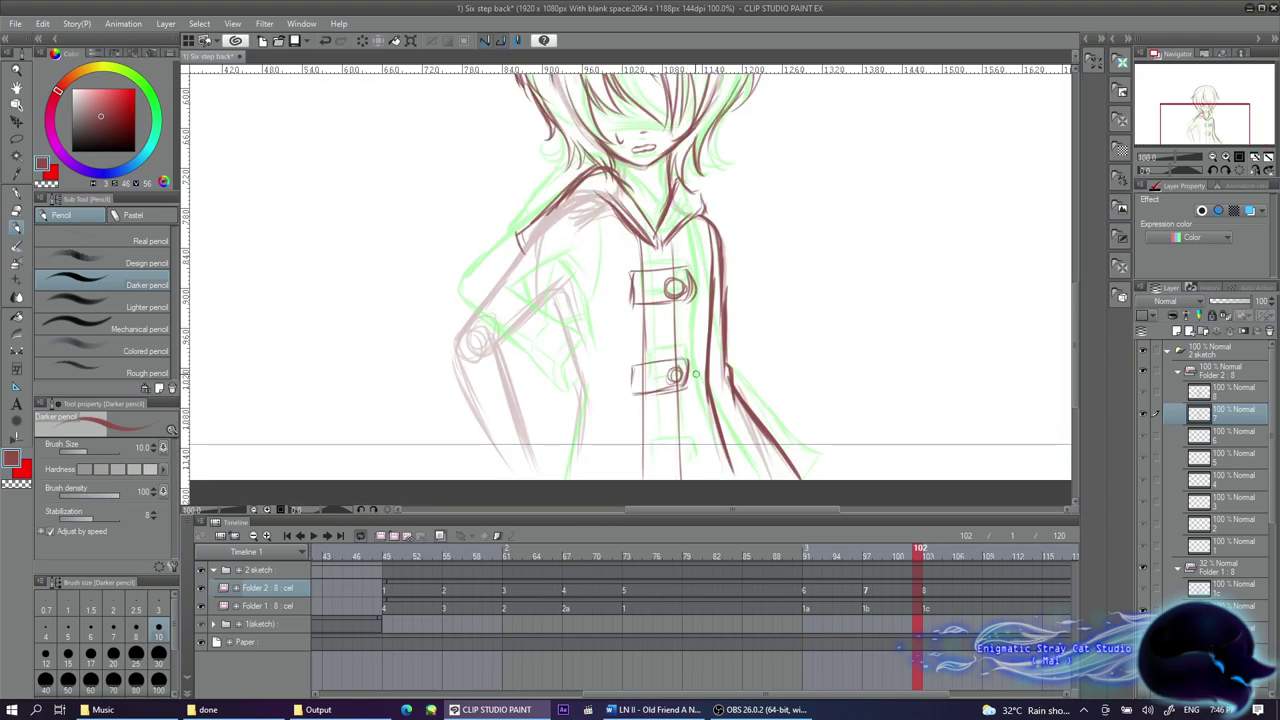
Draw the torso side and the bent arm's sleeve on the frame 97 cel, comparing with the frame 103 pose
mouse_move(600, 192)
left_mouse_down()
mouse_move(462, 340)
mouse_move(560, 326)
mouse_move(562, 474)
left_mouse_up()
key("Right")
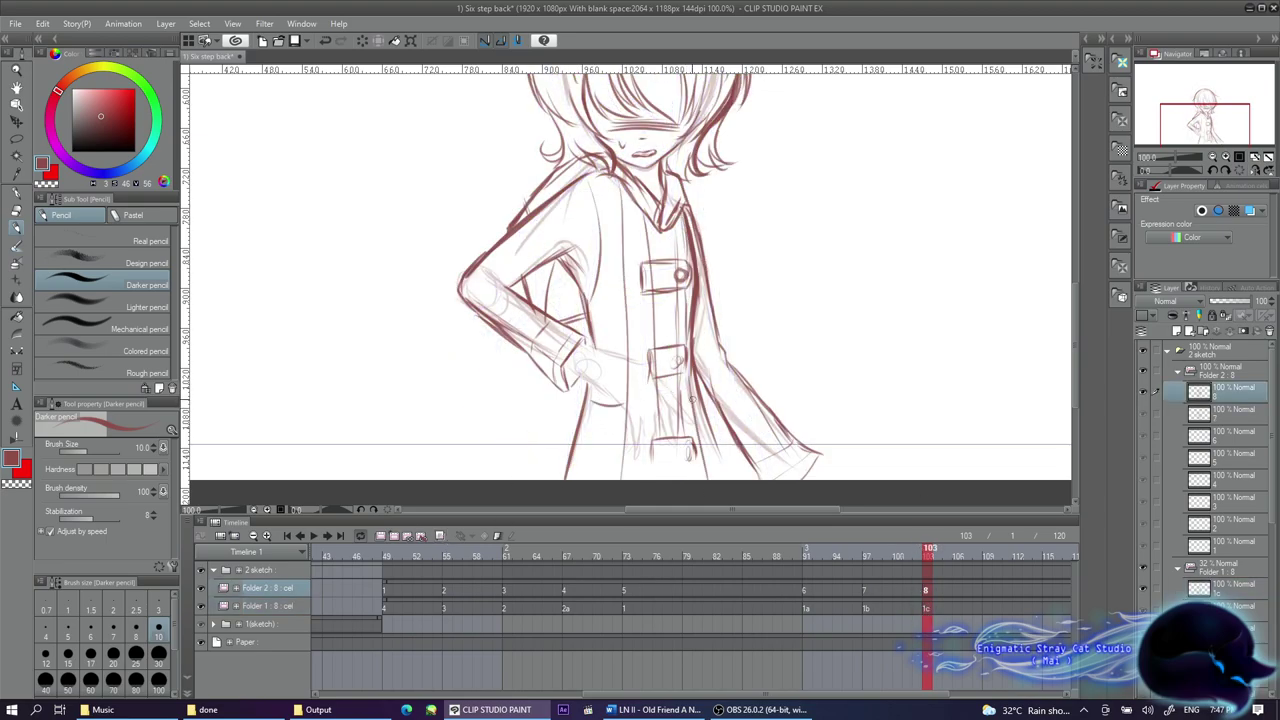
key("Left")
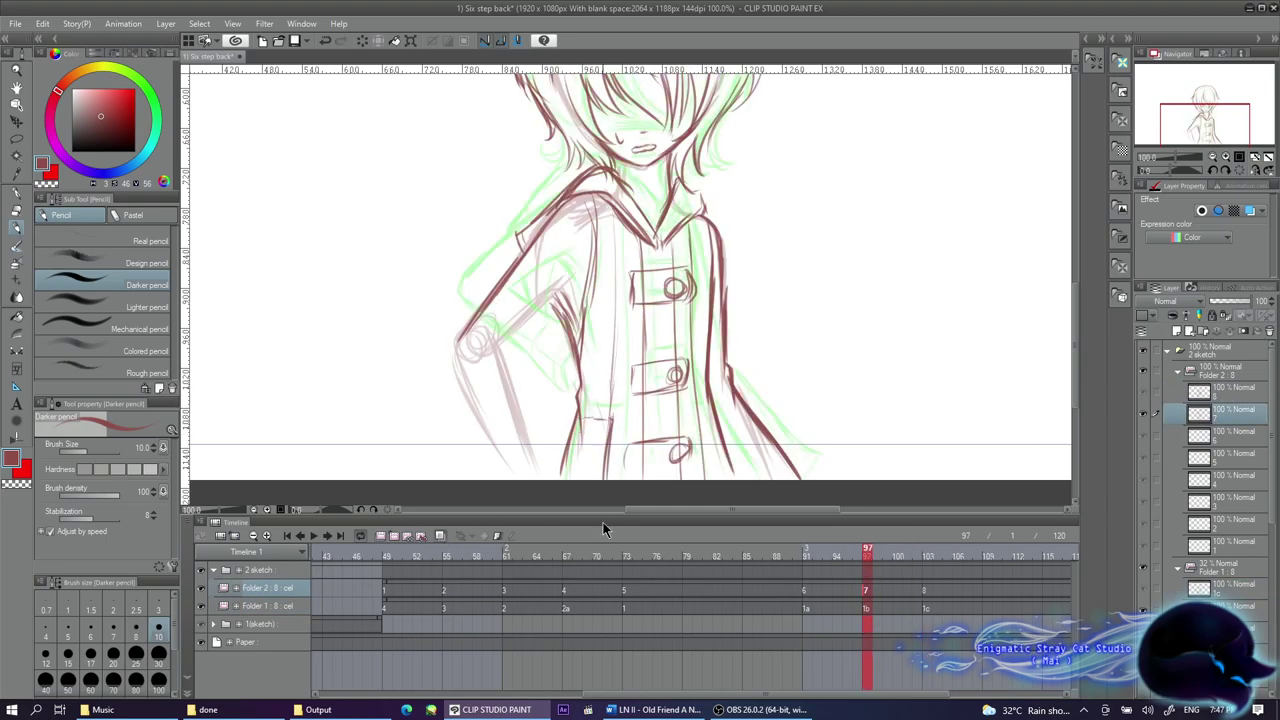
mouse_move(566, 380)
left_mouse_down()
mouse_move(472, 367)
mouse_move(534, 476)
left_mouse_up()
left_click_drag(482, 340, 502, 490)
left_click_drag(572, 240, 490, 362)
left_click_drag(548, 272, 486, 366)
left_click_drag(484, 360, 518, 490)
Scrub between the frame 97 and 103 poses, select the hair on the frame 97 cel and transform it
scroll(809, 406, "down", 3)
key("Return")
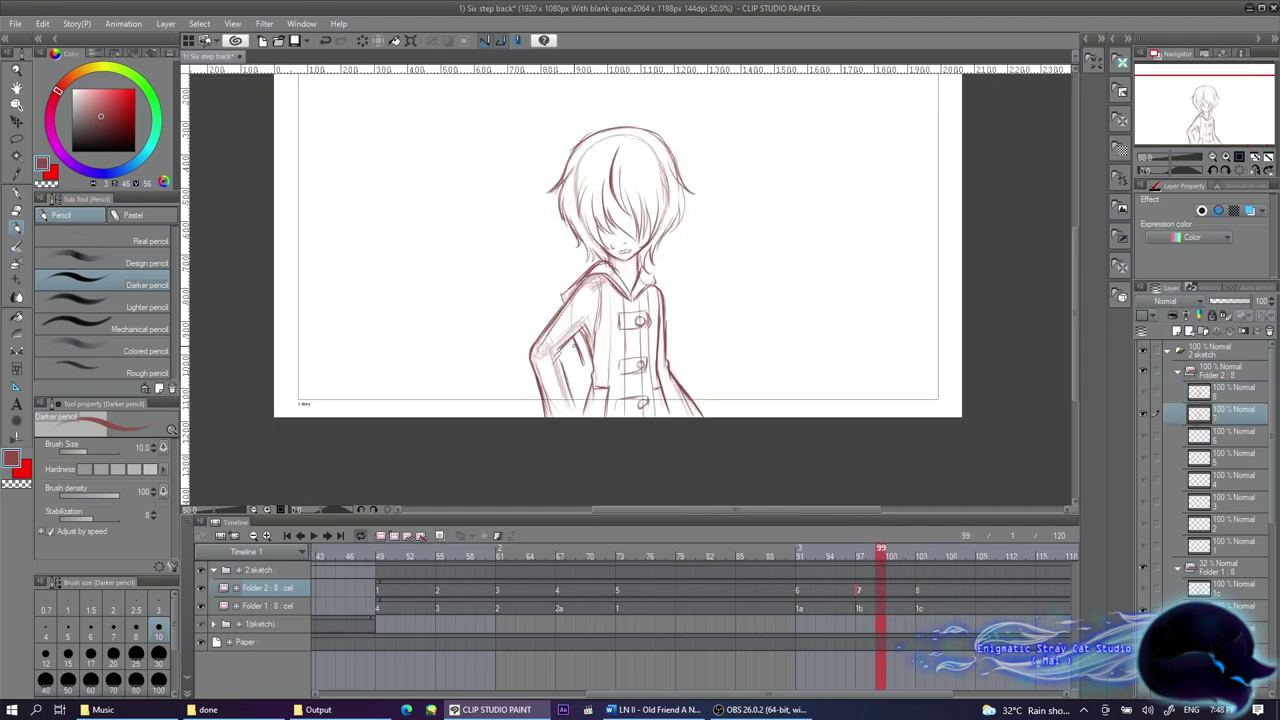
scroll(641, 297, "up", 1)
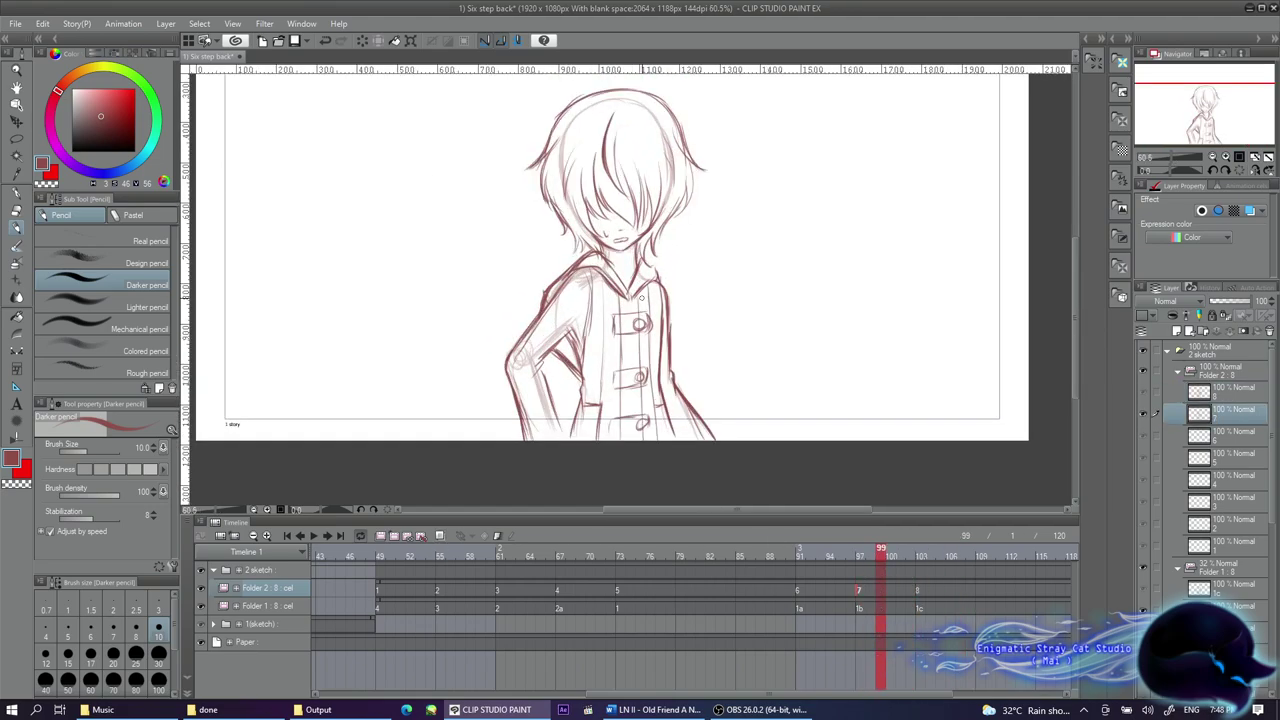
scroll(880, 545, "down", 1)
mouse_move(880, 556)
left_mouse_down()
mouse_move(847, 560)
mouse_move(948, 572)
mouse_move(905, 572)
left_mouse_up()
scroll(645, 220, "up", 4)
key("m")
mouse_move(588, 125)
left_mouse_down()
mouse_move(610, 237)
mouse_move(857, 171)
mouse_move(600, 118)
left_mouse_up()
key("ctrl+t")
mouse_move(871, 112)
left_mouse_down()
mouse_move(855, 133)
mouse_move(860, 80)
left_mouse_up()
key("Return")
Redraw the crown outline and inner strands on the frame 97 head and erase the unwanted parting strokes
key("p")
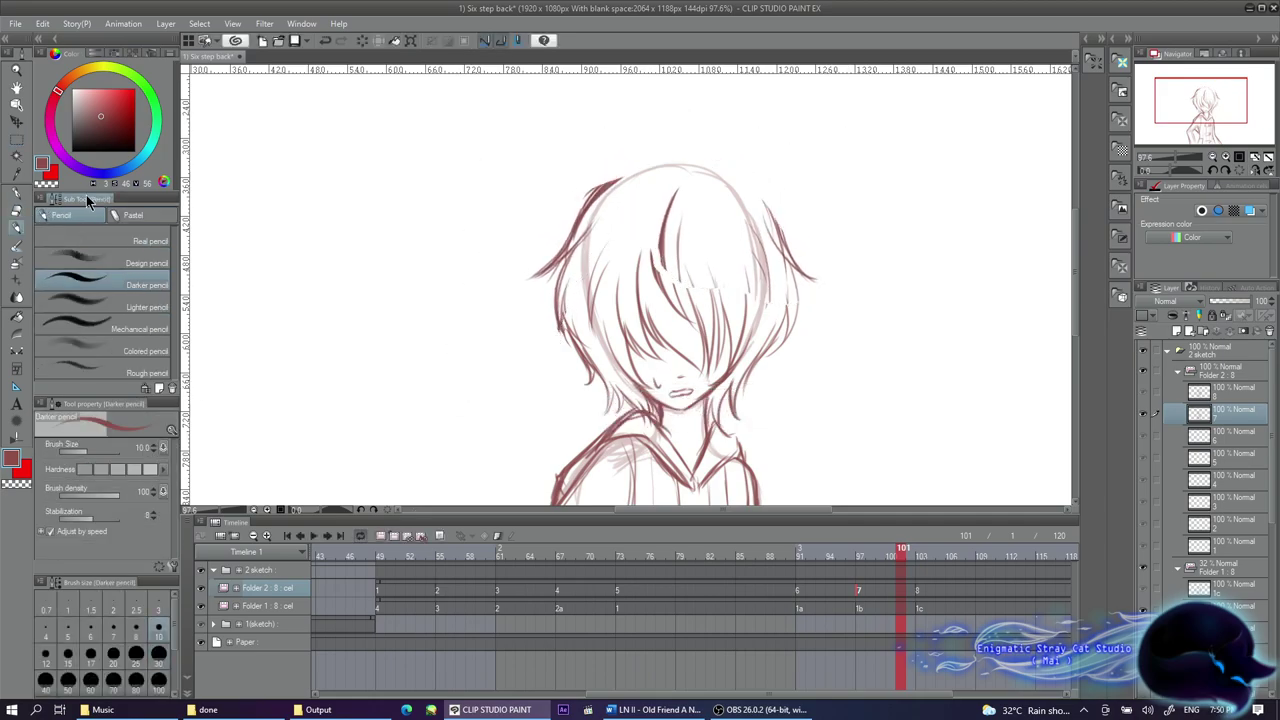
left_click_drag(740, 180, 785, 255)
left_click_drag(670, 210, 680, 312)
left_click_drag(706, 265, 714, 322)
key("e")
left_click_drag(668, 205, 645, 280)
scroll(705, 114, "down", 3)
Go to the frame 91 cel and sketch the fringe strands over the face
key("Left")
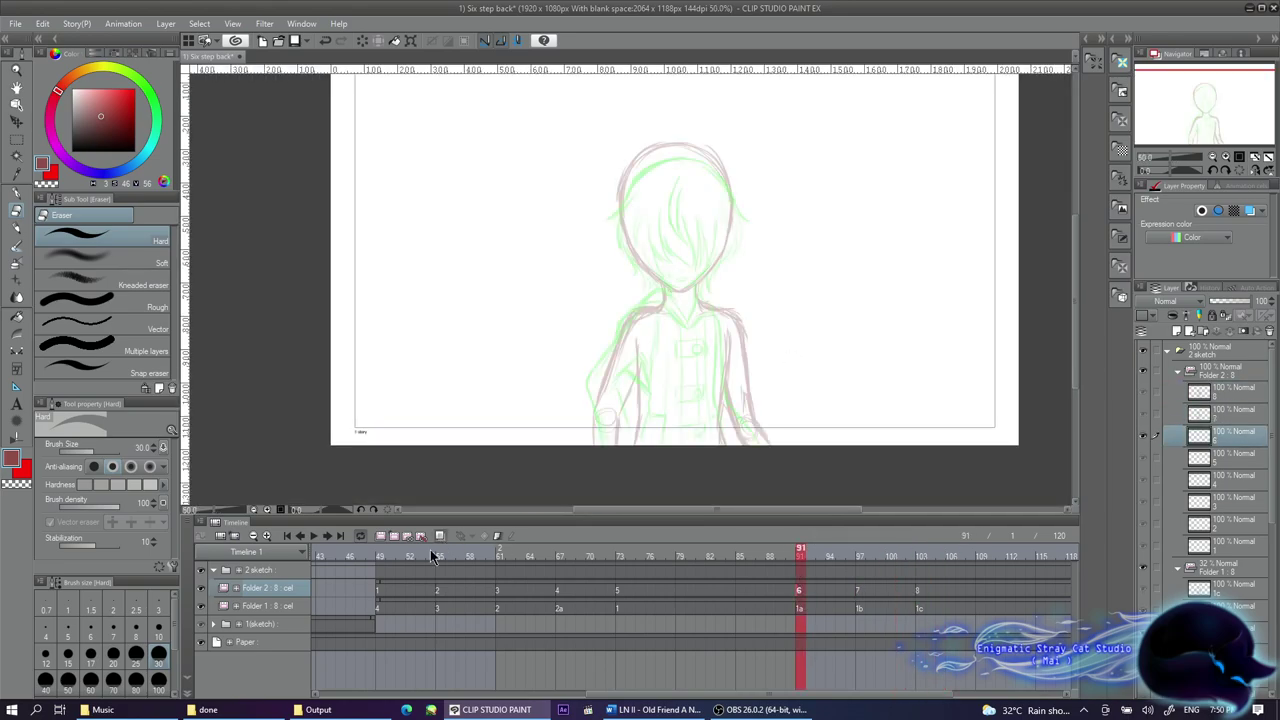
scroll(629, 194, "up", 2)
key("p")
left_click_drag(686, 211, 702, 312)
left_click_drag(733, 230, 713, 305)
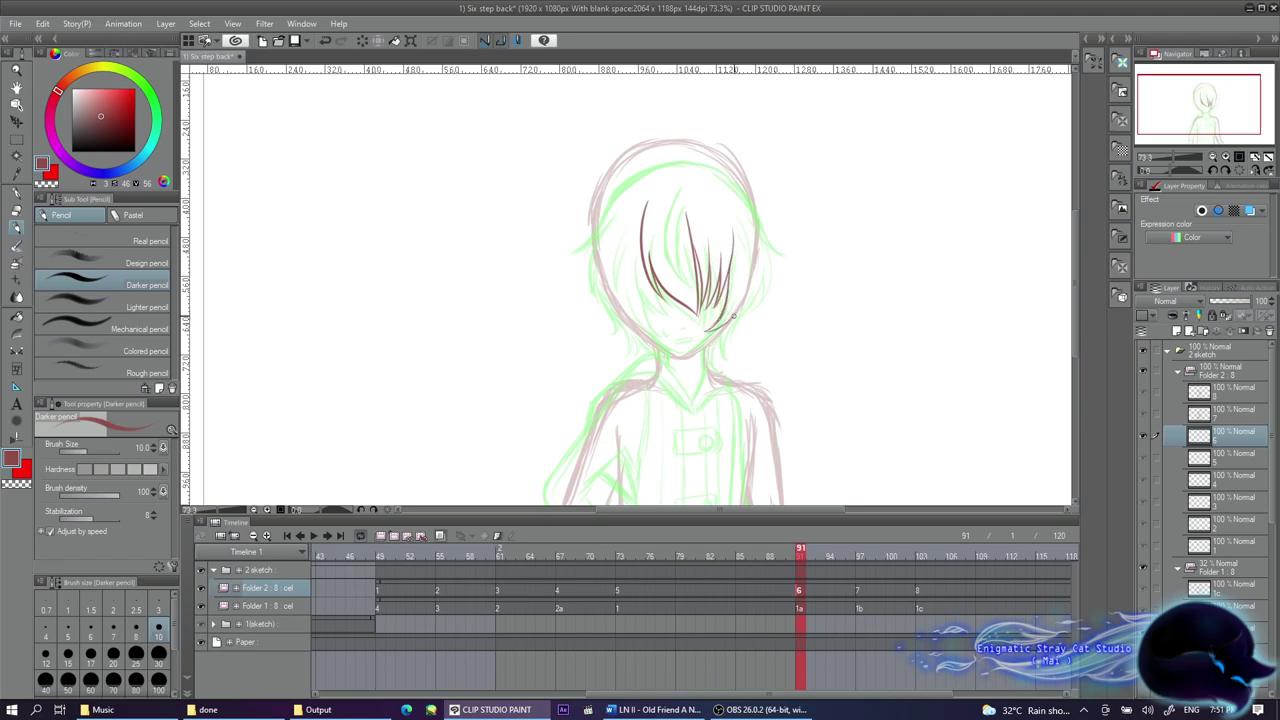
Draw the outer hair outline with a flicked tuft on the frame 91 cel and transform the hair slightly lower
mouse_move(578, 224)
left_mouse_down()
mouse_move(616, 157)
mouse_move(765, 158)
left_mouse_up()
mouse_move(600, 162)
left_mouse_down()
mouse_move(540, 222)
mouse_move(576, 266)
mouse_move(555, 215)
mouse_move(615, 318)
left_mouse_up()
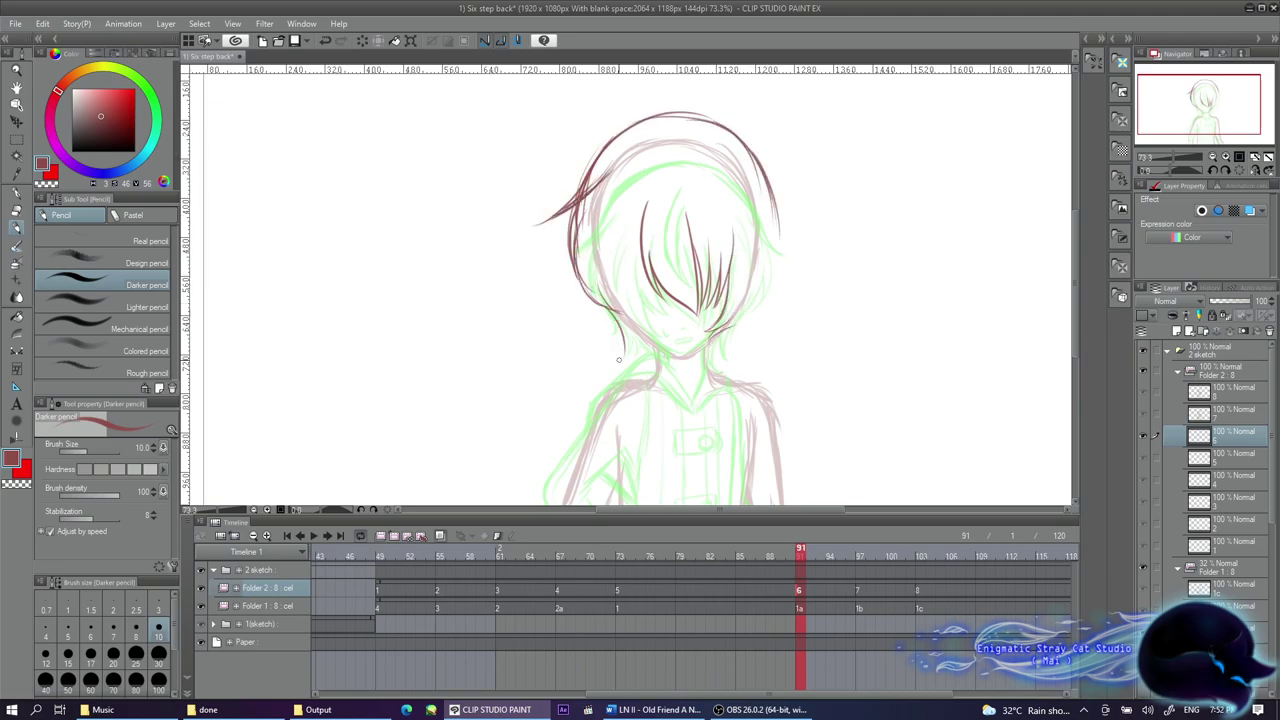
mouse_move(772, 205)
left_mouse_down()
mouse_move(785, 256)
mouse_move(732, 365)
left_mouse_up()
left_click_drag(628, 245, 662, 300)
key("ctrl+minus")
key("ctrl+t")
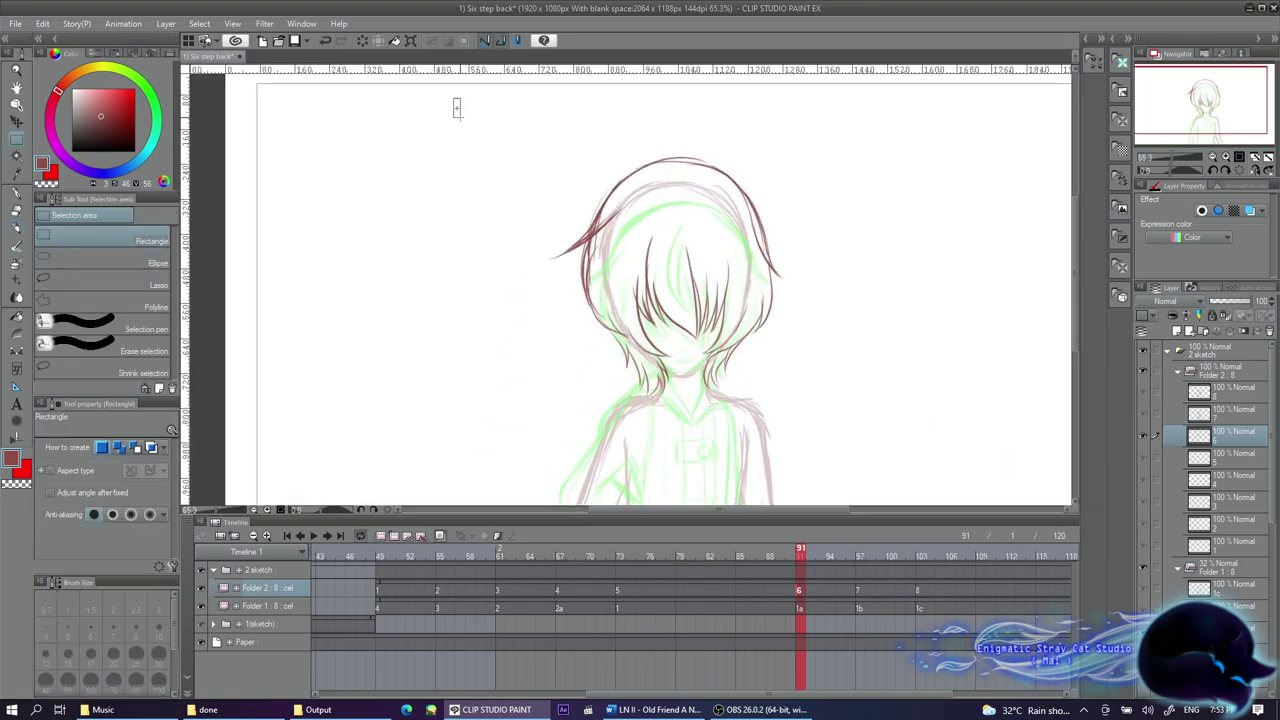
key("Return")
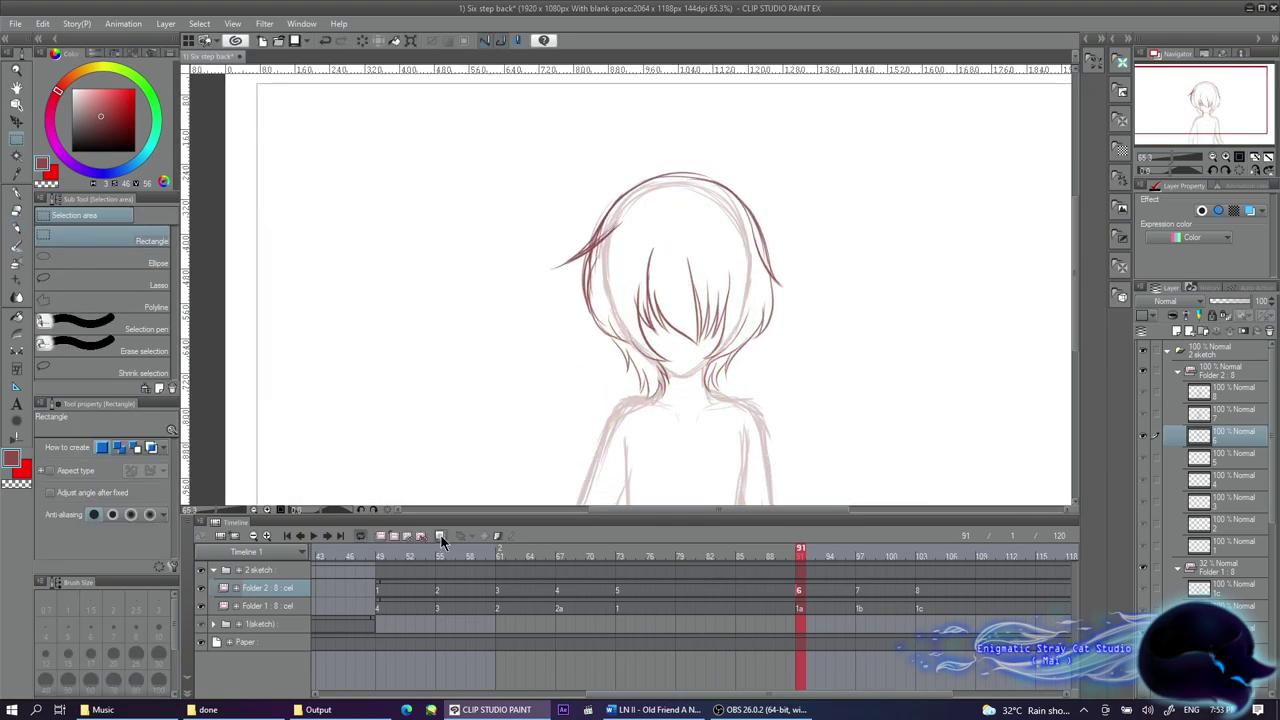
Adjust a selected area of hair beside the jaw on the frame 91 cel and draw the V-shaped coat collar
key("ctrl+plus")
key("p")
key("ctrl+a")
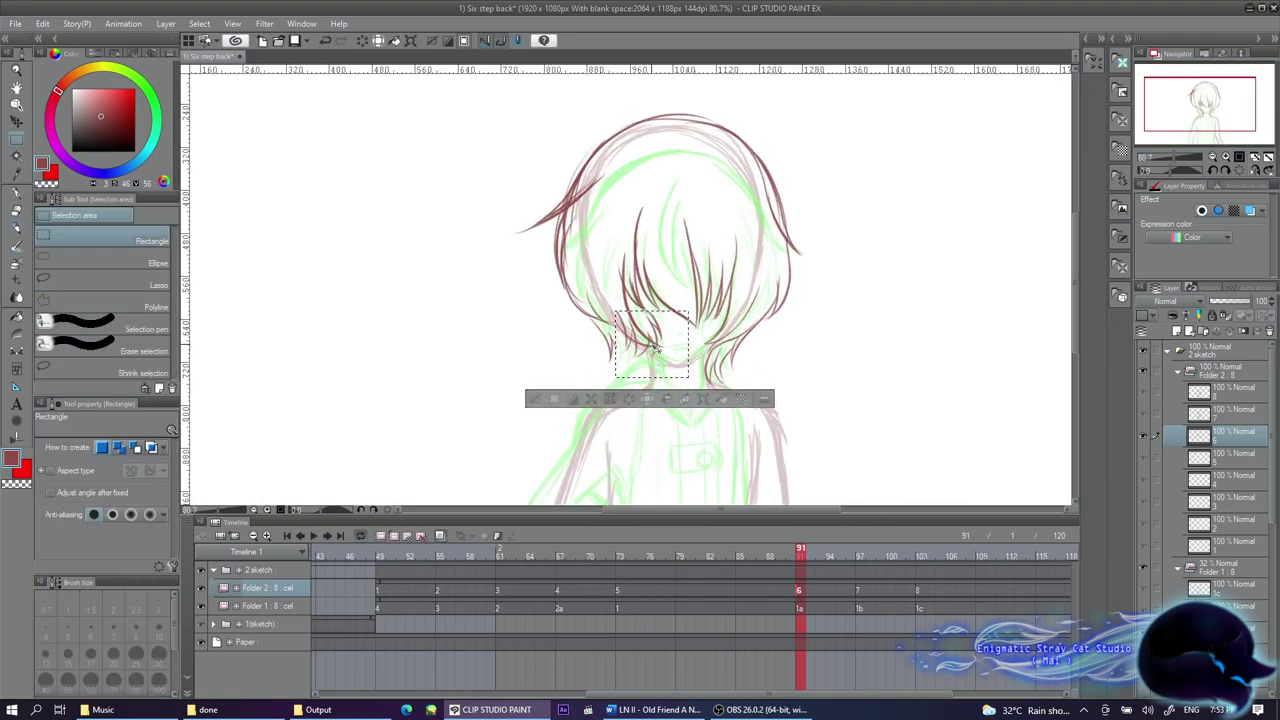
key("ctrl+d")
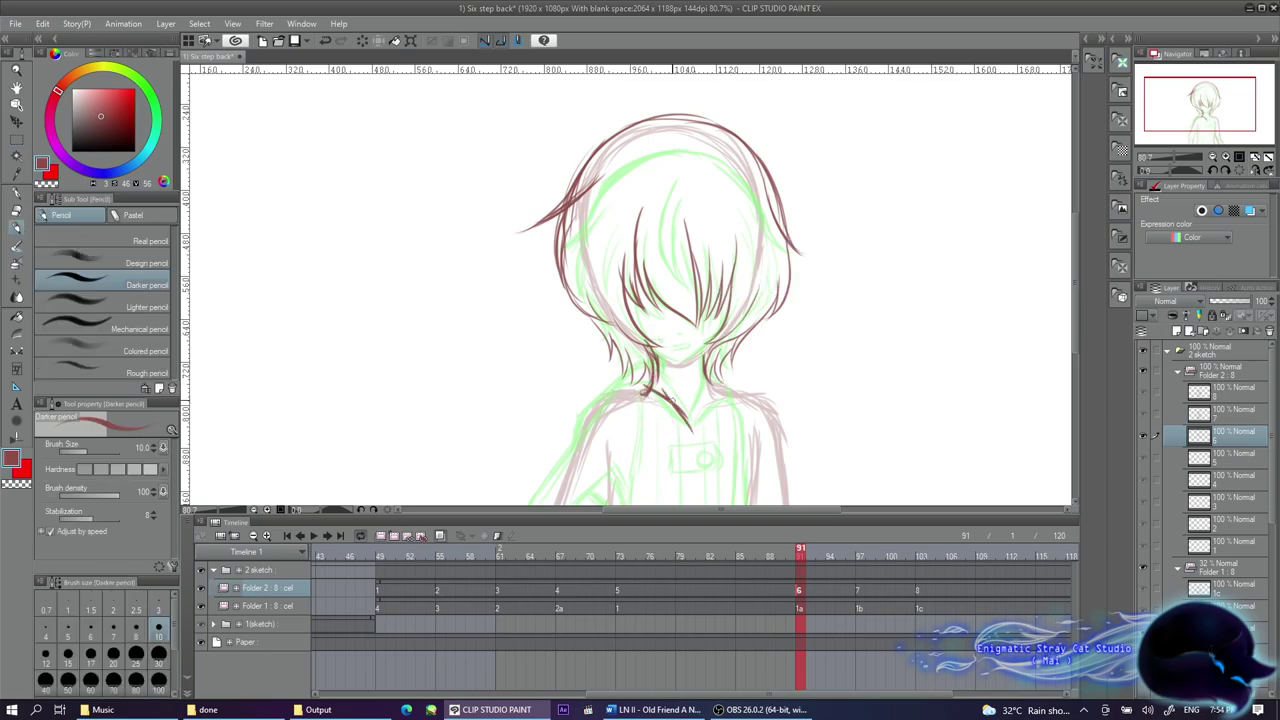
left_click_drag(695, 420, 690, 440)
left_click_drag(614, 390, 692, 440)
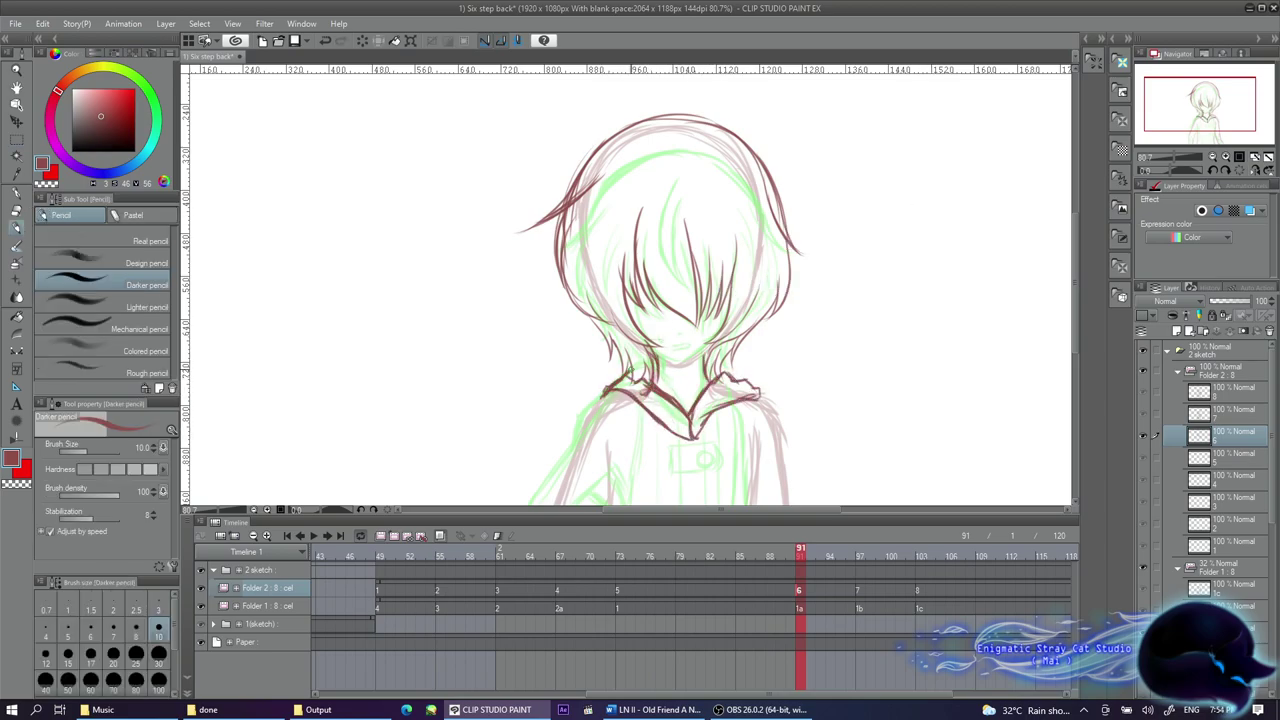
Draw an eye mark, the nose and a small open mouth on the frame 91 face, undoing the first mouth attempt
scroll(678, 355, "up", 5)
left_click_drag(540, 278, 552, 302)
mouse_move(598, 340)
left_mouse_down()
mouse_move(662, 333)
mouse_move(610, 345)
left_mouse_up()
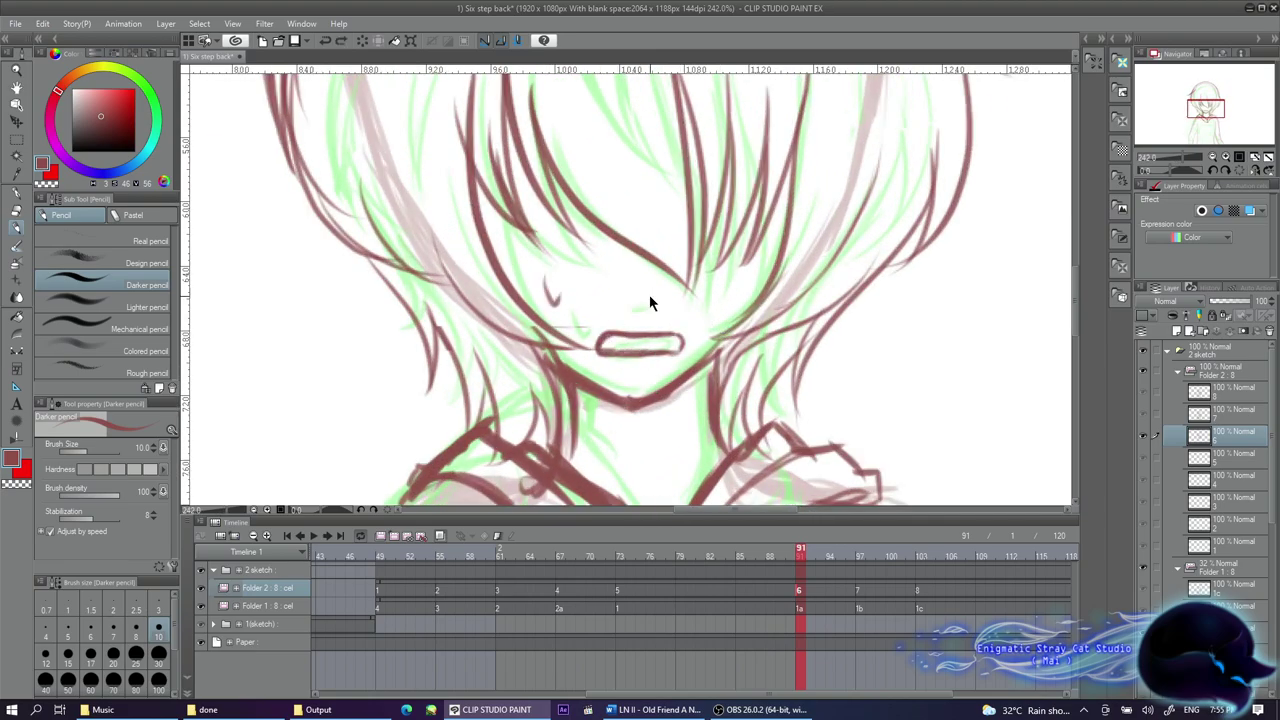
scroll(640, 300, "down", 5)
scroll(640, 230, "up", 4)
key("ctrl+z")
key("ctrl+z")
key("ctrl+z")
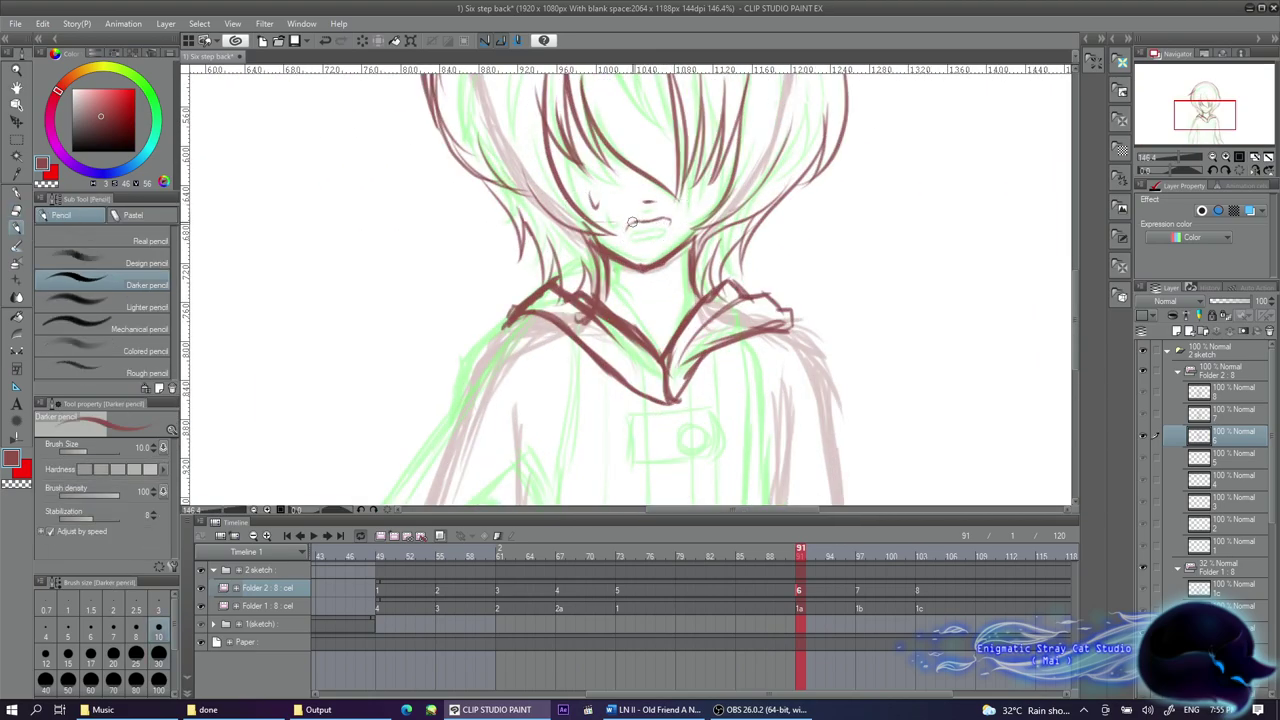
Draw both sleeves, the coat sides and the vertical front seams on the frame 91 cel
scroll(662, 199, "down", 2)
mouse_move(572, 198)
left_mouse_down()
mouse_move(492, 380)
mouse_move(486, 466)
mouse_move(578, 316)
mouse_move(567, 468)
left_mouse_up()
left_click_drag(580, 318, 532, 424)
left_click_drag(772, 242, 800, 412)
left_click_drag(756, 208, 739, 420)
left_click_drag(652, 250, 648, 468)
left_click_drag(694, 232, 692, 470)
left_click_drag(722, 262, 724, 468)
left_click_drag(612, 266, 607, 430)
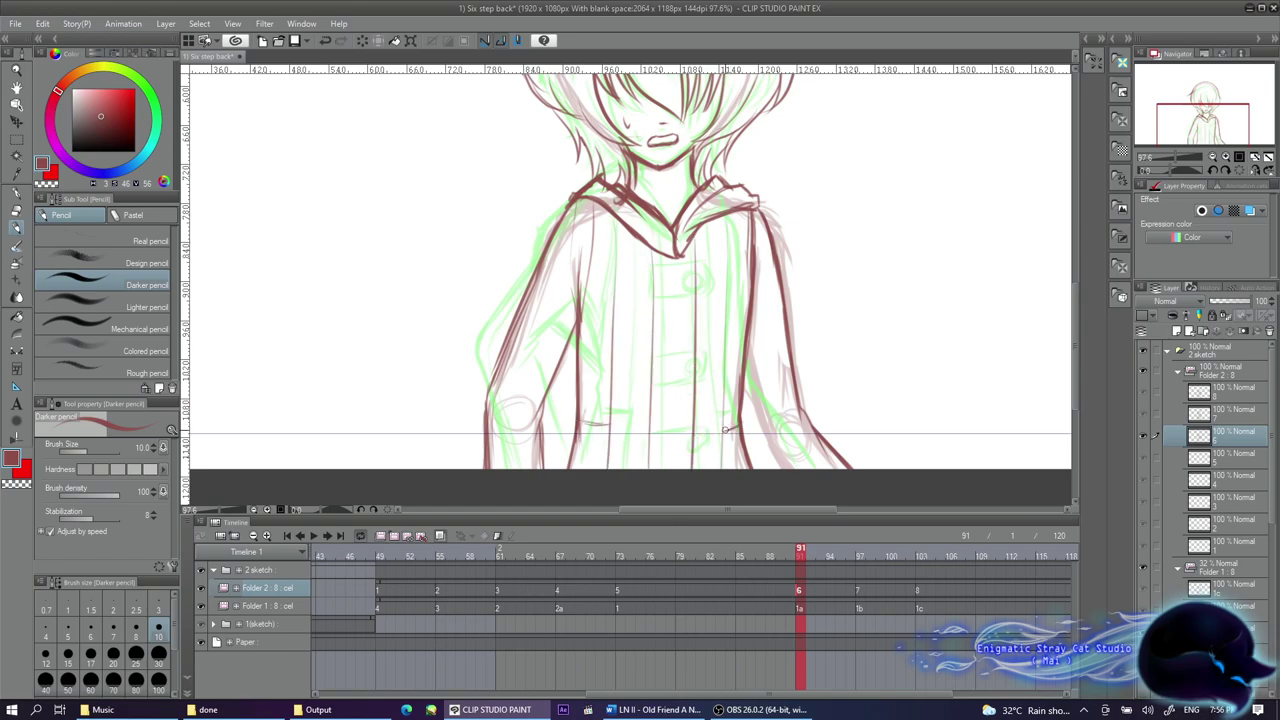
Add two toggle fastenings with round buttons down the coat front on the frame 91 cel
left_click_drag(644, 300, 712, 290)
left_click_drag(704, 286, 690, 294)
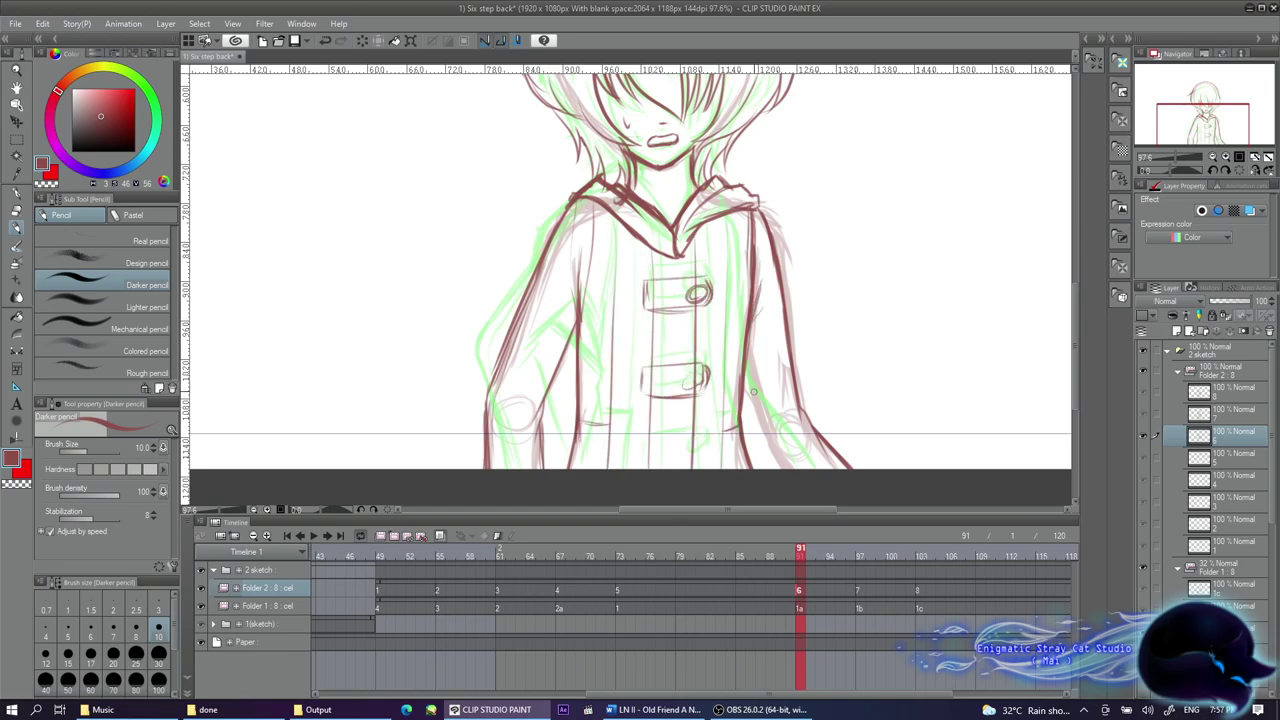
scroll(753, 334, "down", 2)
scroll(652, 374, "down", 1)
key("Right")
key("Left")
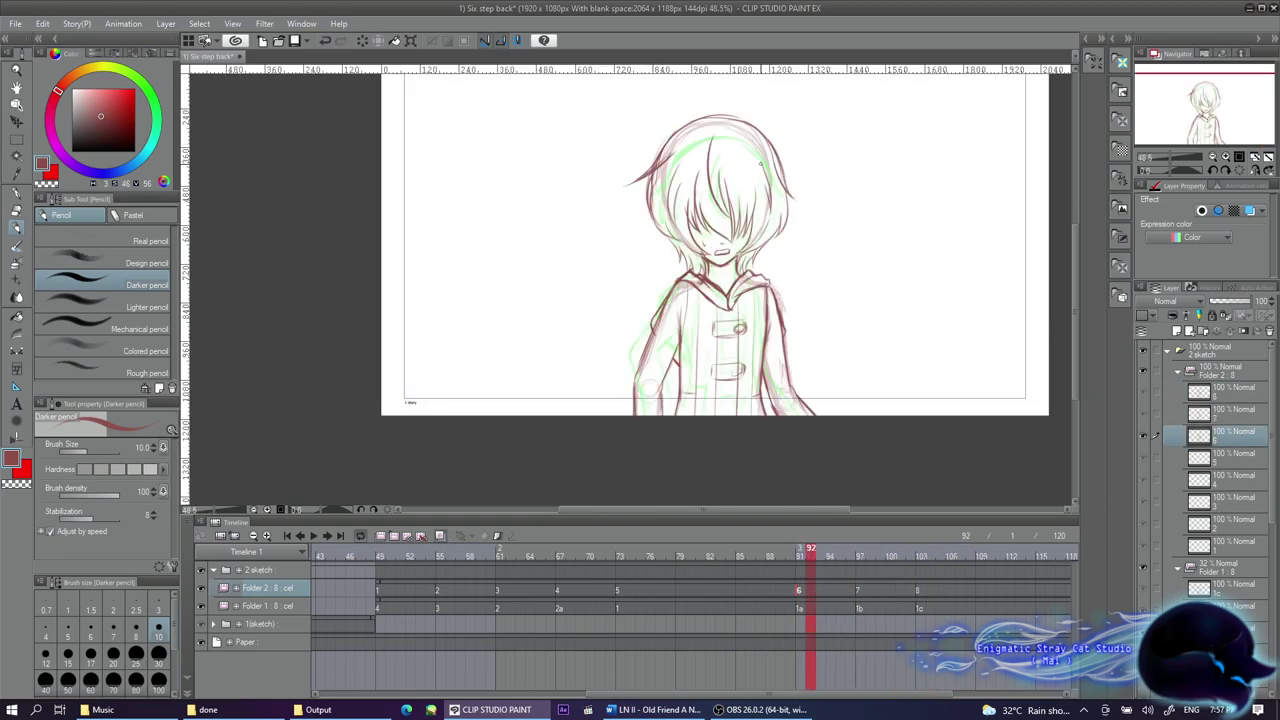
Go to the frame 73 cel and sketch the fringe strands over the face
left_click(930, 608)
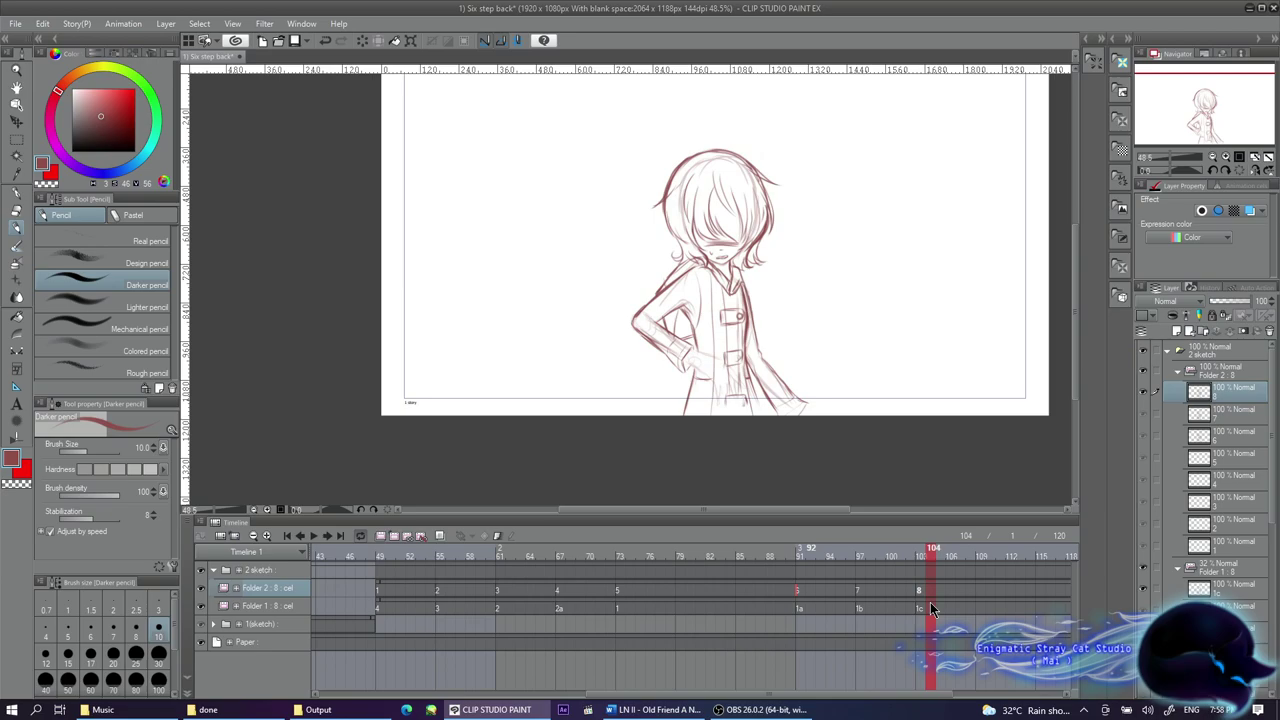
mouse_move(928, 558)
left_mouse_down()
mouse_move(791, 558)
mouse_move(925, 560)
left_mouse_up()
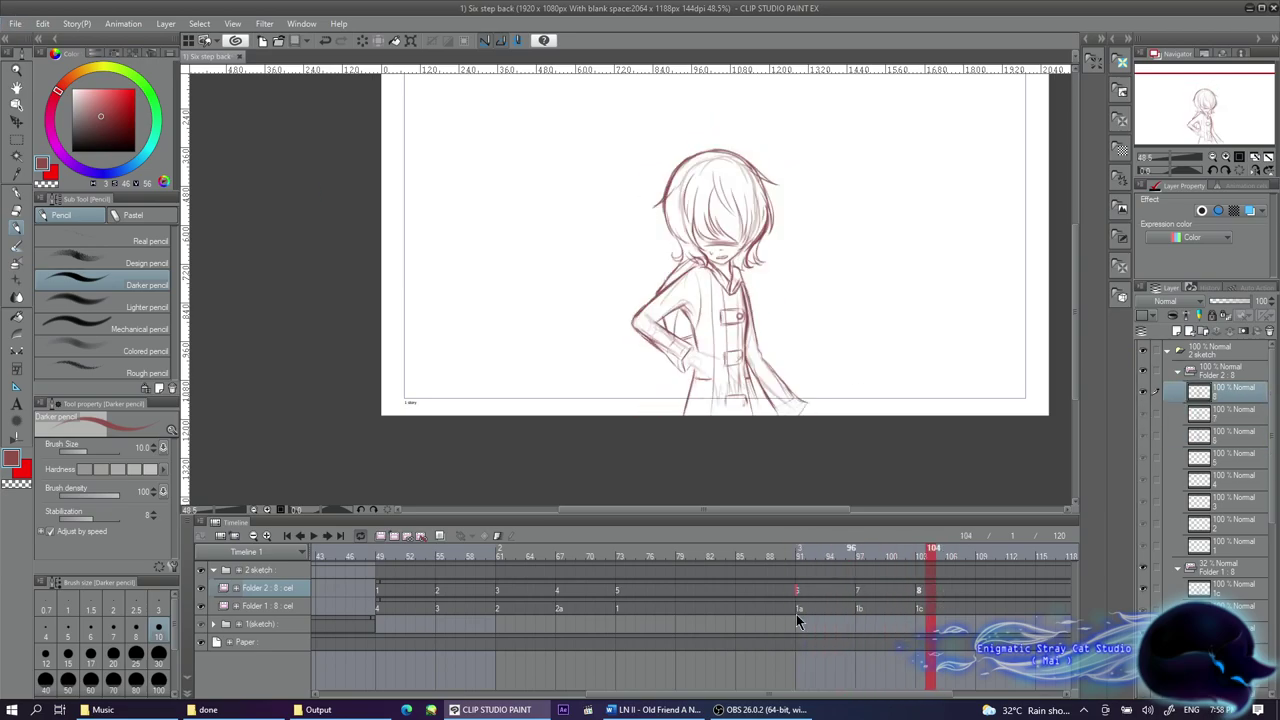
left_click(620, 557)
scroll(700, 280, "up", 2)
left_click_drag(658, 212, 700, 330)
left_click_drag(728, 225, 745, 350)
left_click_drag(750, 262, 760, 365)
mouse_move(798, 250)
left_mouse_down()
mouse_move(760, 389)
mouse_move(758, 458)
left_mouse_up()
key("ctrl+z")
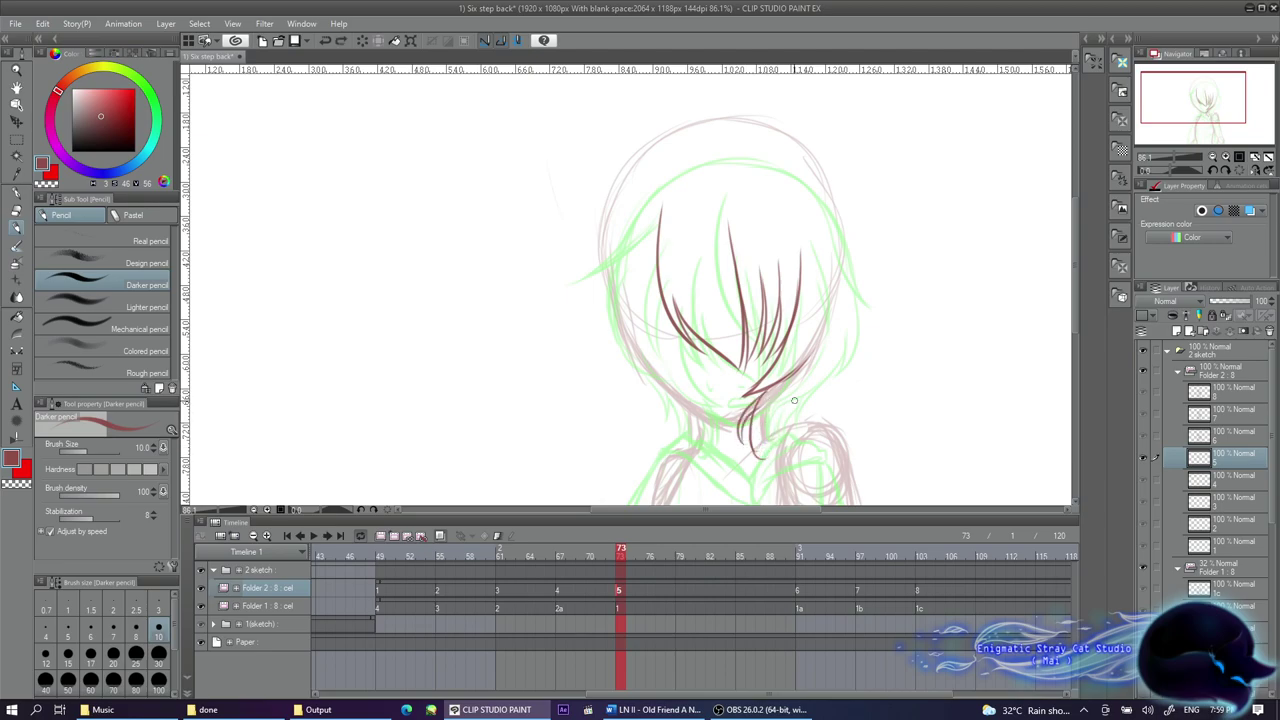
Draw the crown outline with a flicked tuft and a curled lock on the frame 73 head, undoing the misplaced side strokes
left_click_drag(835, 374, 828, 408)
mouse_move(591, 212)
left_mouse_down()
mouse_move(740, 97)
mouse_move(900, 230)
mouse_move(937, 292)
left_mouse_up()
left_click_drag(903, 318, 885, 378)
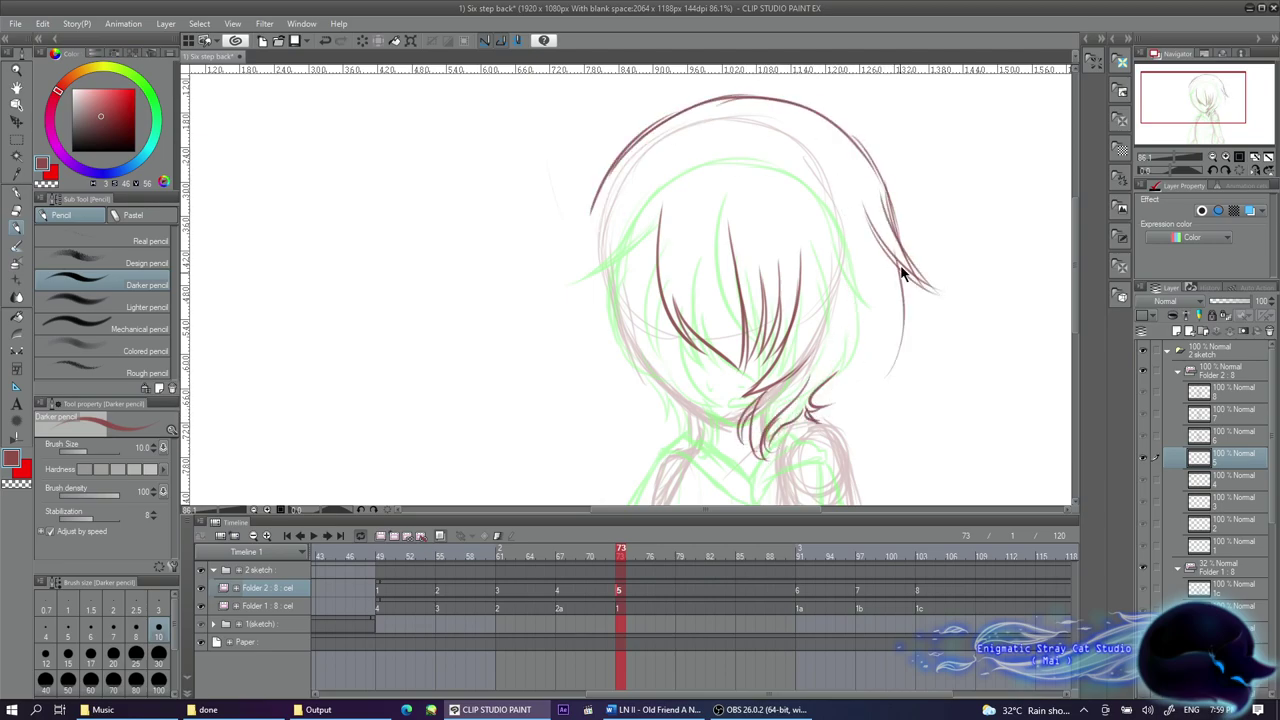
left_click_drag(885, 322, 815, 405)
key("ctrl+z")
key("ctrl+z")
Draw the shoulder slope below the hair and the remaining fringe and side hair strands on the frame 73 cel
mouse_move(880, 345)
left_mouse_down()
mouse_move(812, 415)
mouse_move(886, 452)
mouse_move(912, 500)
left_mouse_up()
left_click_drag(656, 292, 685, 345)
left_click_drag(628, 237, 690, 388)
key("ctrl+z")
left_click_drag(640, 322, 696, 404)
mouse_move(602, 198)
left_mouse_down()
mouse_move(553, 290)
mouse_move(616, 368)
left_mouse_up()
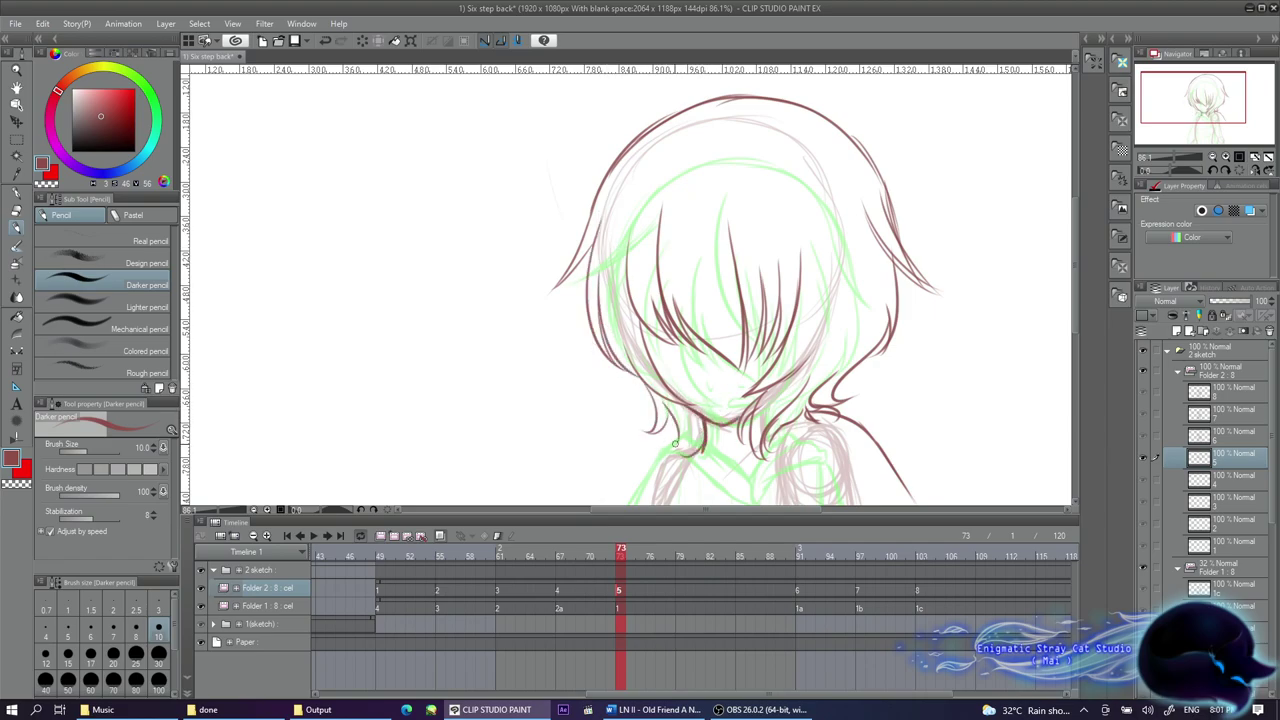
Draw the V-shaped coat collar and the pointed hood outline behind the shoulder on the frame 73 cel
scroll(672, 433, "down", 1)
scroll(672, 433, "up", 2)
left_click_drag(680, 302, 640, 348)
mouse_move(742, 292)
left_mouse_down()
mouse_move(642, 360)
mouse_move(694, 332)
left_mouse_up()
mouse_move(660, 336)
left_mouse_down()
mouse_move(755, 268)
mouse_move(847, 353)
left_mouse_up()
left_click_drag(858, 417, 887, 379)
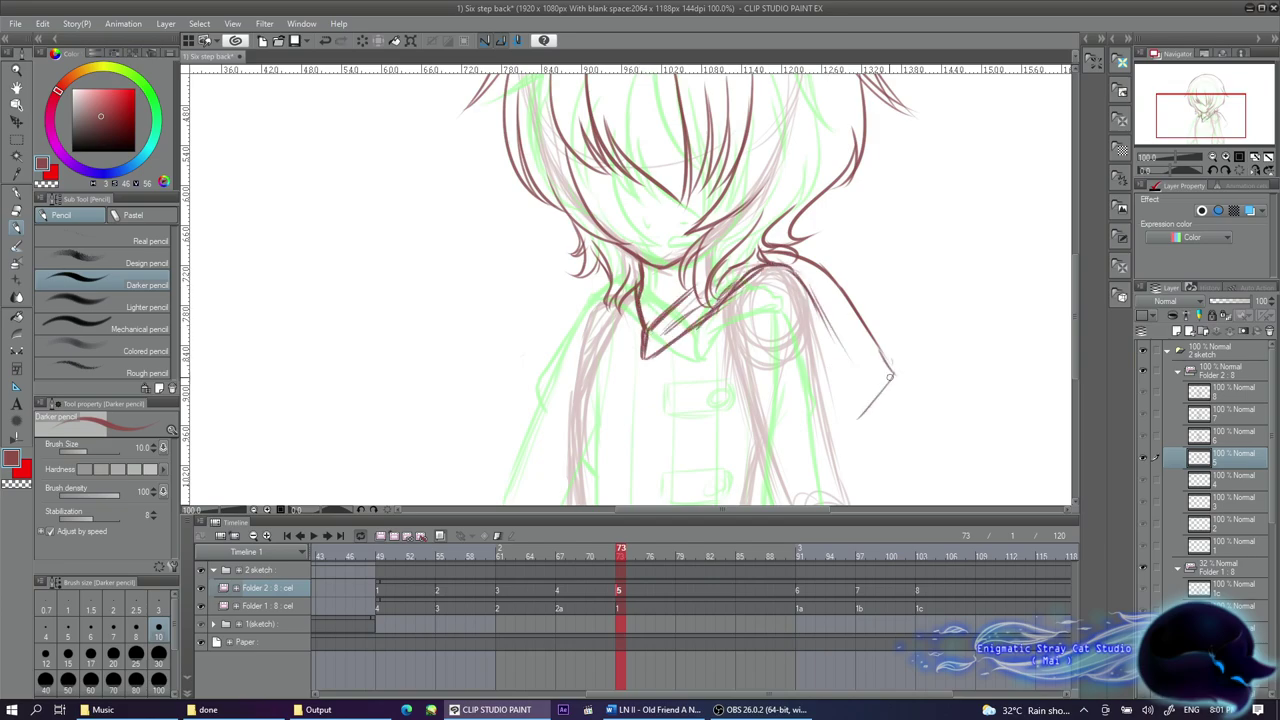
left_click_drag(887, 450, 840, 485)
Draw the near sleeve down to the canvas edge and the inner fold of the hood on the frame 73 cel
left_click_drag(798, 280, 848, 504)
left_click_drag(732, 294, 764, 504)
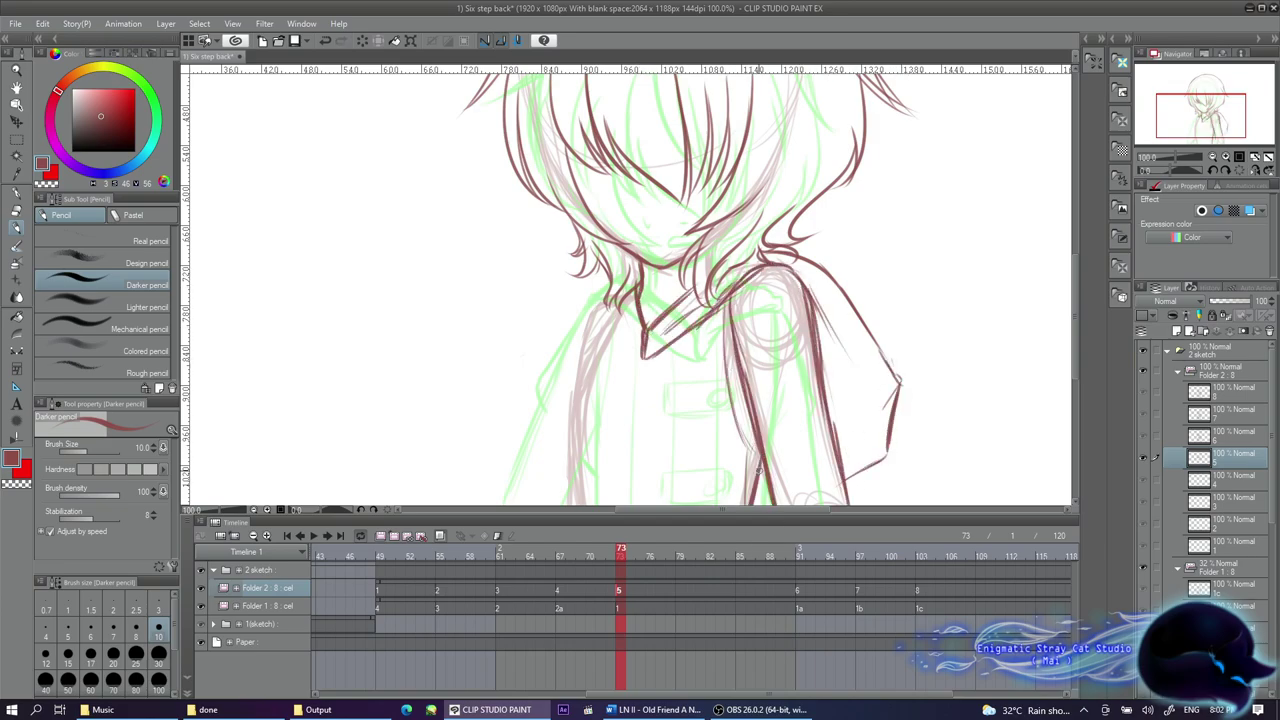
scroll(726, 372, "down", 2)
left_click_drag(812, 418, 820, 470)
left_click_drag(796, 418, 762, 248)
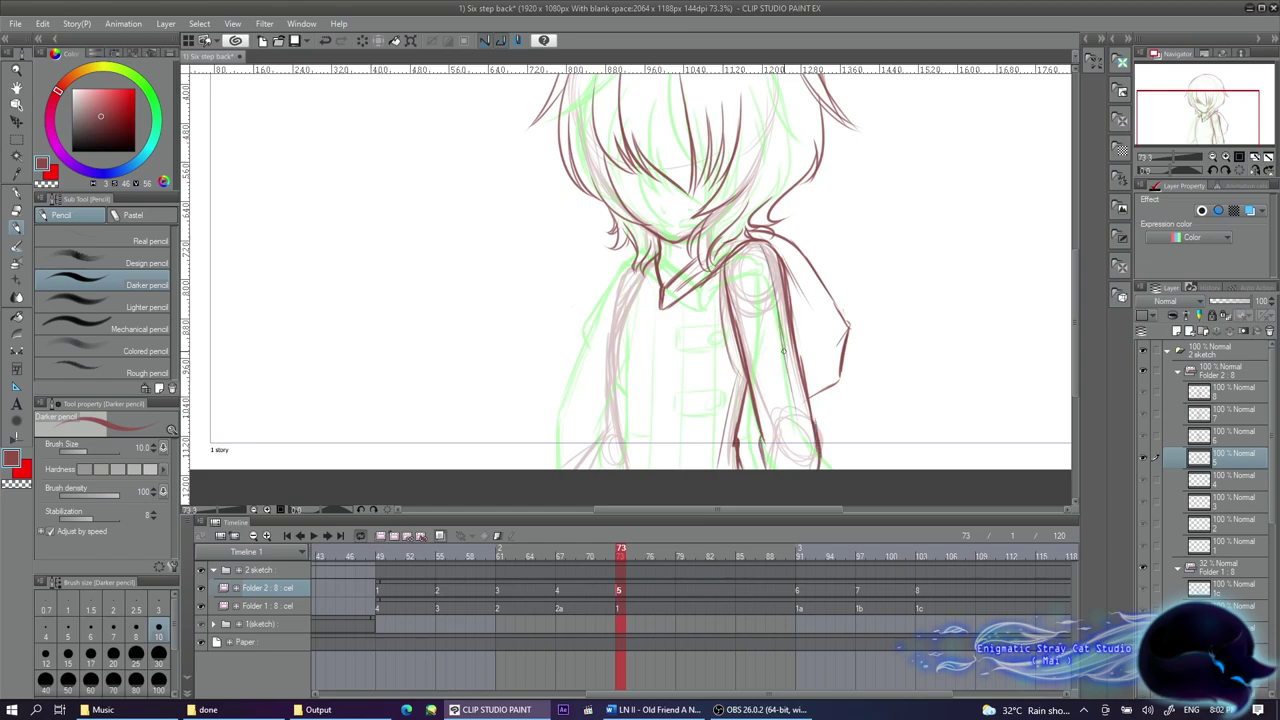
Draw the frame 73 coat's far side, front seams and two toggle fastenings, and add the nose and open mouth
left_click_drag(655, 270, 606, 414)
left_click_drag(622, 312, 608, 426)
left_click_drag(662, 242, 638, 468)
left_click_drag(660, 304, 680, 468)
left_click_drag(706, 286, 695, 468)
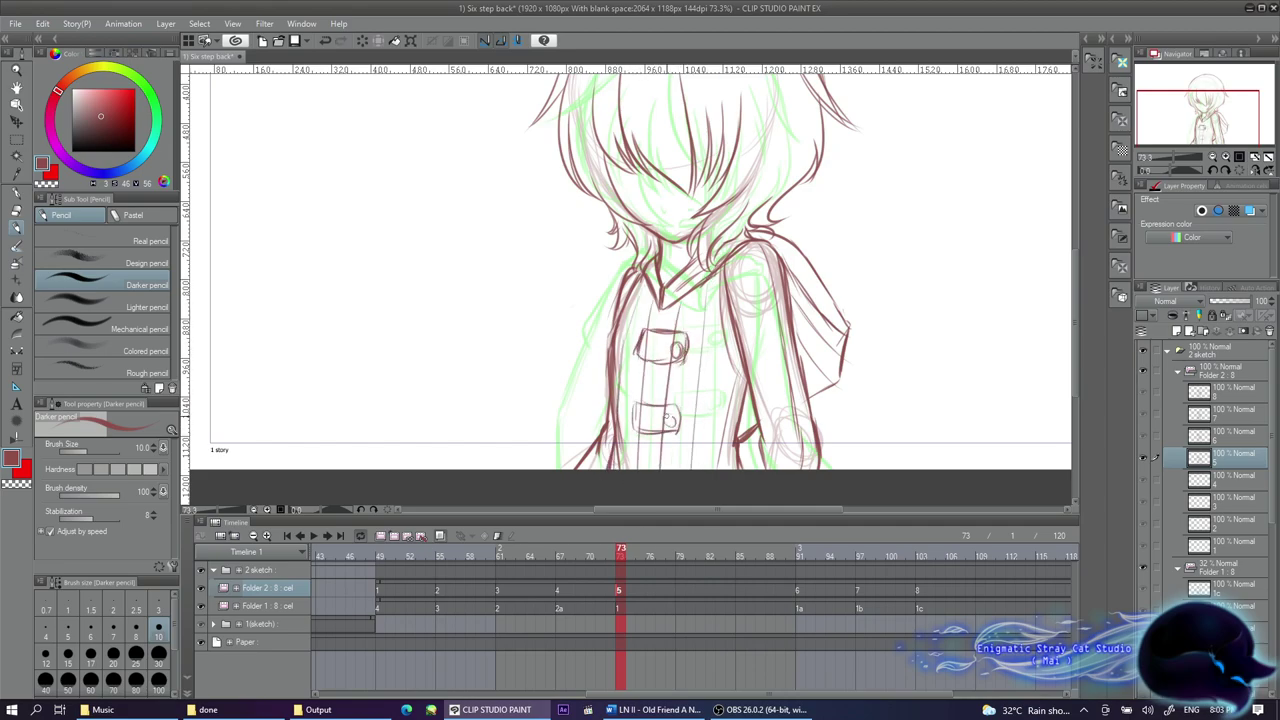
scroll(647, 292, "up", 3)
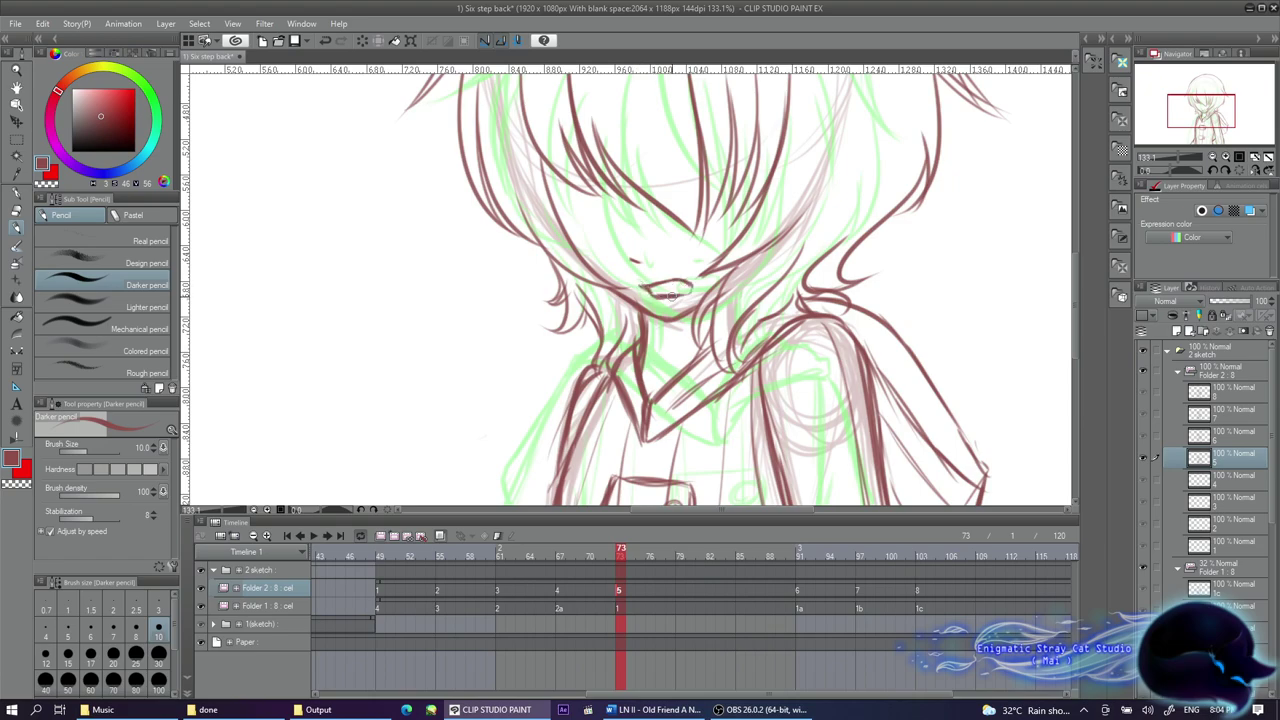
scroll(608, 215, "down", 5)
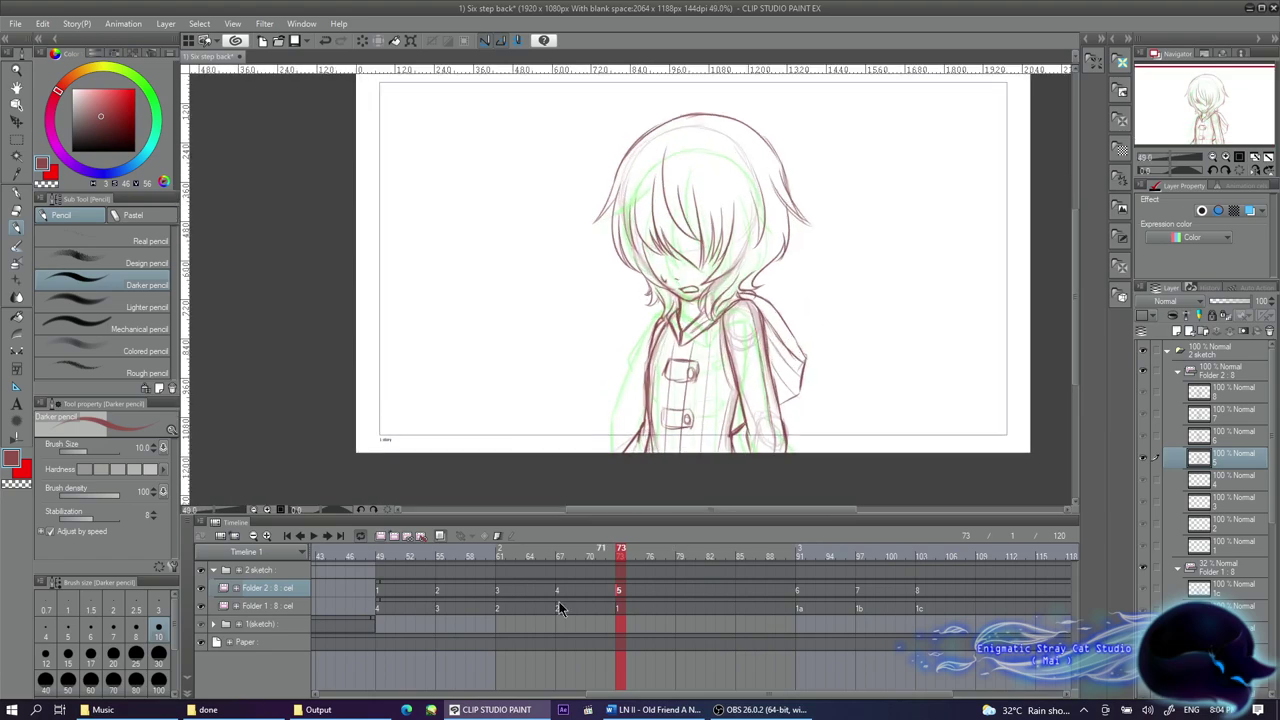
Go to the frame 67 cel and sketch the fringe strands across the head
left_click(836, 558)
left_click_drag(838, 558, 560, 558)
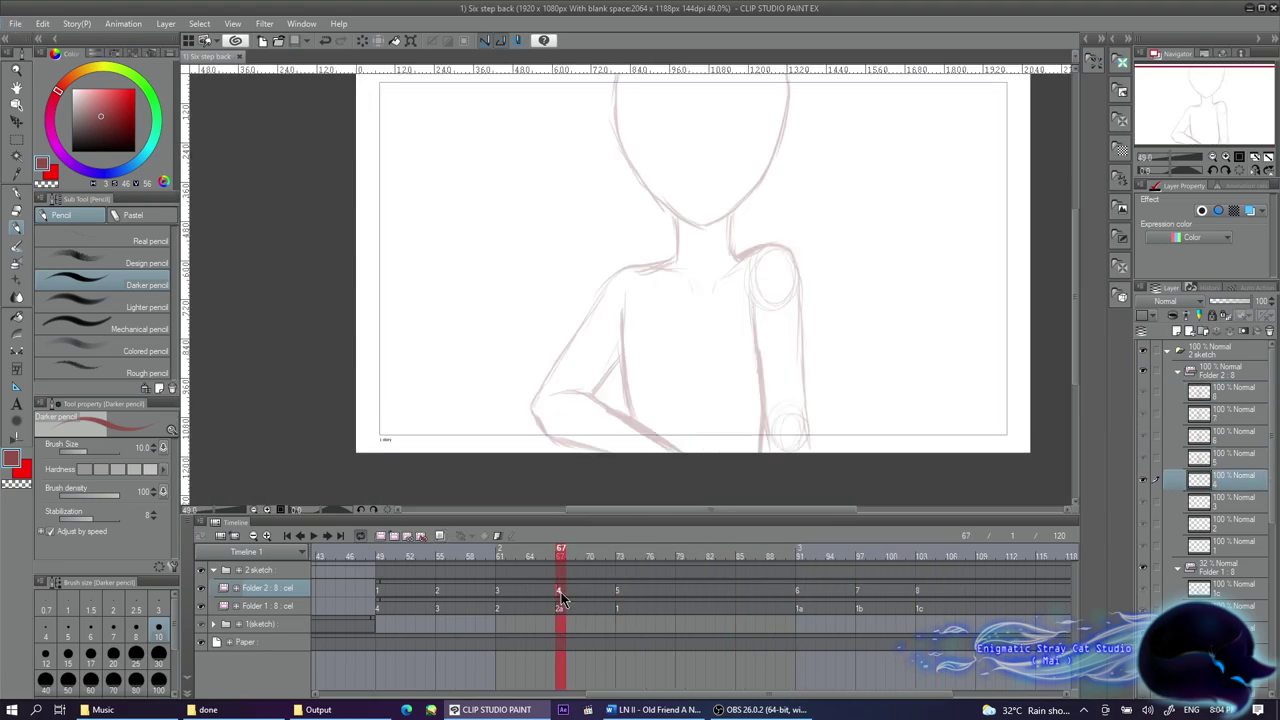
left_click_drag(670, 118, 727, 212)
scroll(771, 149, "up", 3)
mouse_move(700, 118)
left_mouse_down()
mouse_move(747, 233)
mouse_move(689, 207)
left_mouse_up()
left_click_drag(664, 126, 687, 208)
left_click_drag(642, 120, 656, 190)
left_click_drag(574, 224, 630, 335)
left_click_drag(712, 178, 714, 290)
left_click_drag(737, 138, 718, 285)
mouse_move(766, 150)
left_mouse_down()
mouse_move(724, 288)
mouse_move(735, 282)
left_mouse_up()
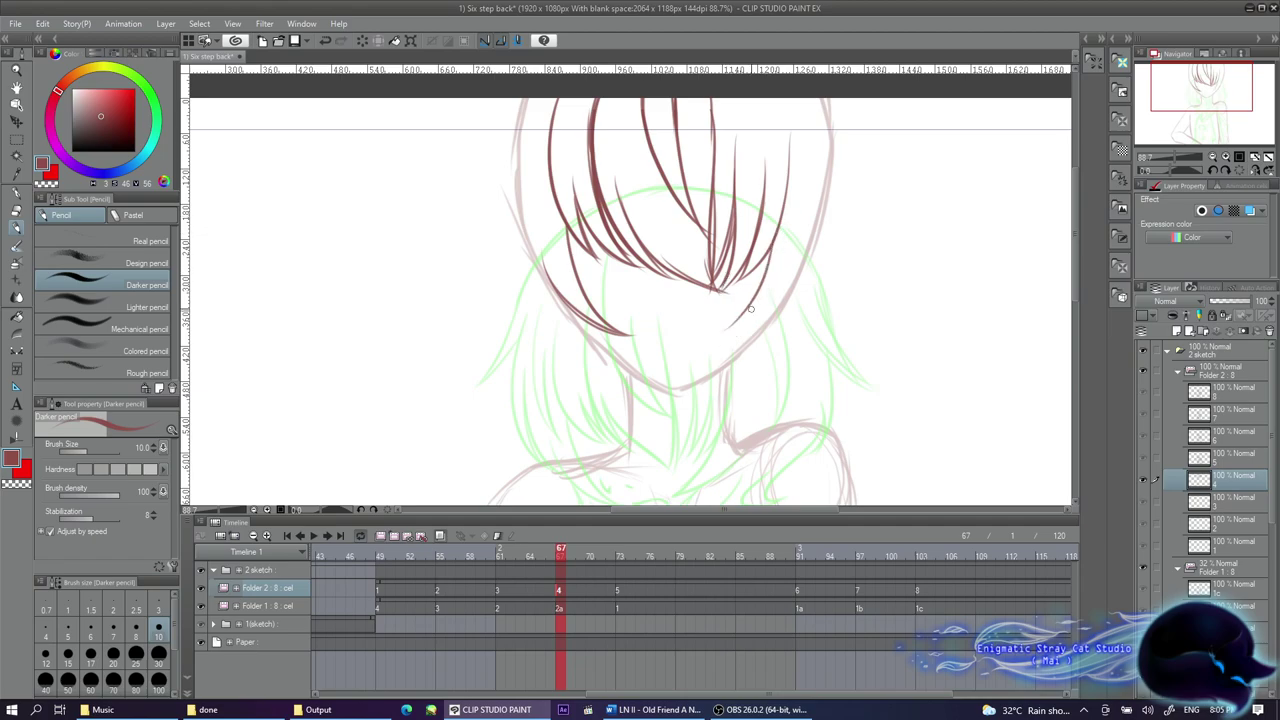
Draw the side strands framing both cheeks on the frame 67 head
left_click_drag(786, 246, 721, 333)
left_click_drag(572, 310, 626, 380)
mouse_move(584, 292)
left_mouse_down()
mouse_move(536, 342)
mouse_move(618, 386)
left_mouse_up()
mouse_move(820, 274)
left_mouse_down()
mouse_move(742, 384)
mouse_move(764, 338)
left_mouse_up()
Draw the outer hair outline with flicked tufts on both sides of the frame 67 head
scroll(770, 330, "down", 1)
left_click_drag(520, 118, 474, 182)
left_click_drag(512, 124, 533, 270)
left_click_drag(840, 118, 858, 250)
key("ctrl+z")
mouse_move(842, 118)
left_mouse_down()
mouse_move(872, 180)
mouse_move(835, 285)
left_mouse_up()
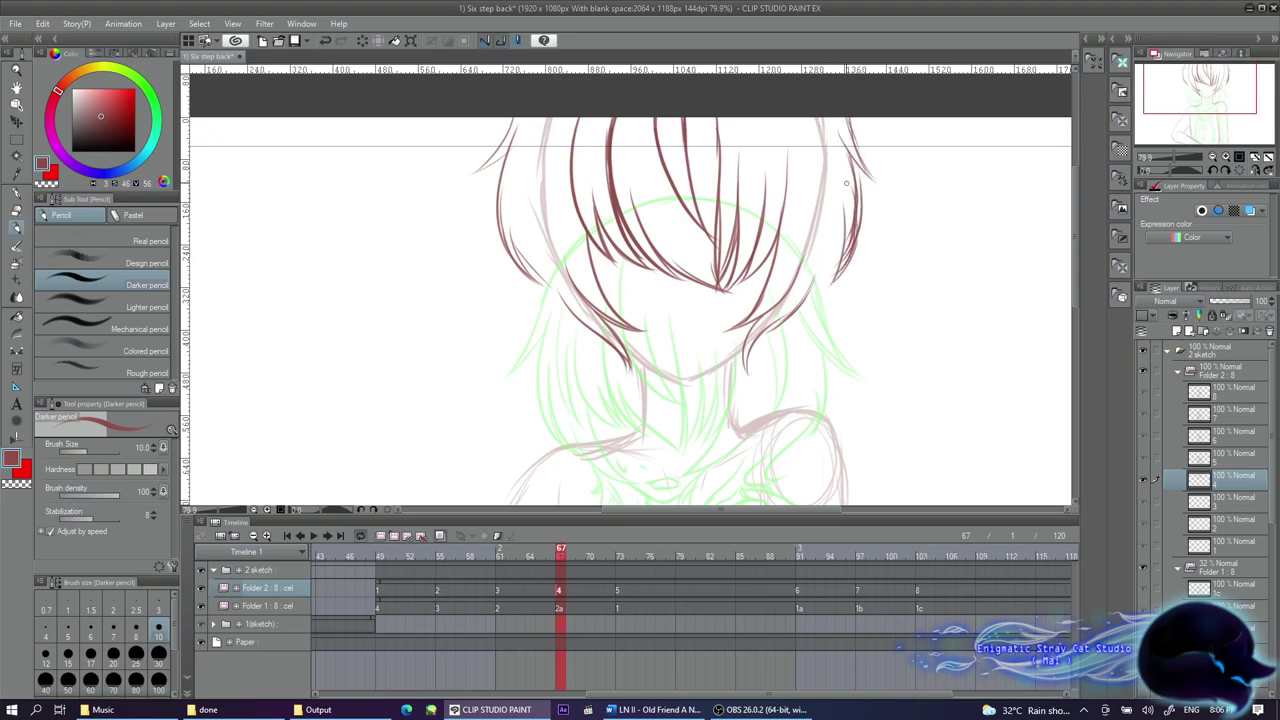
Draw the lower hair locks beside the neck, the jawline and the nose on the frame 67 cel
left_click_drag(846, 228, 756, 405)
key("ctrl+z")
left_click_drag(790, 320, 740, 420)
left_click_drag(540, 284, 630, 424)
left_click_drag(652, 368, 631, 421)
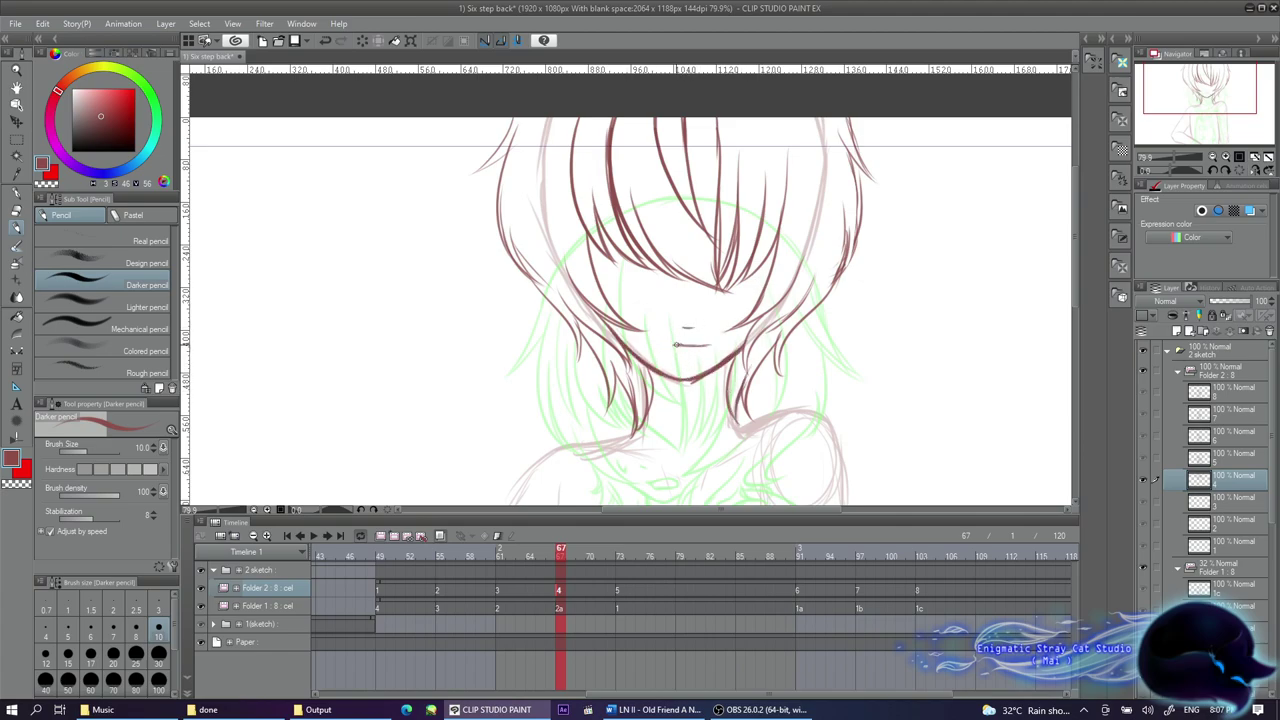
Finish the open mouth on the frame 67 face and adjust it together with the nose using a lasso selection
key("p")
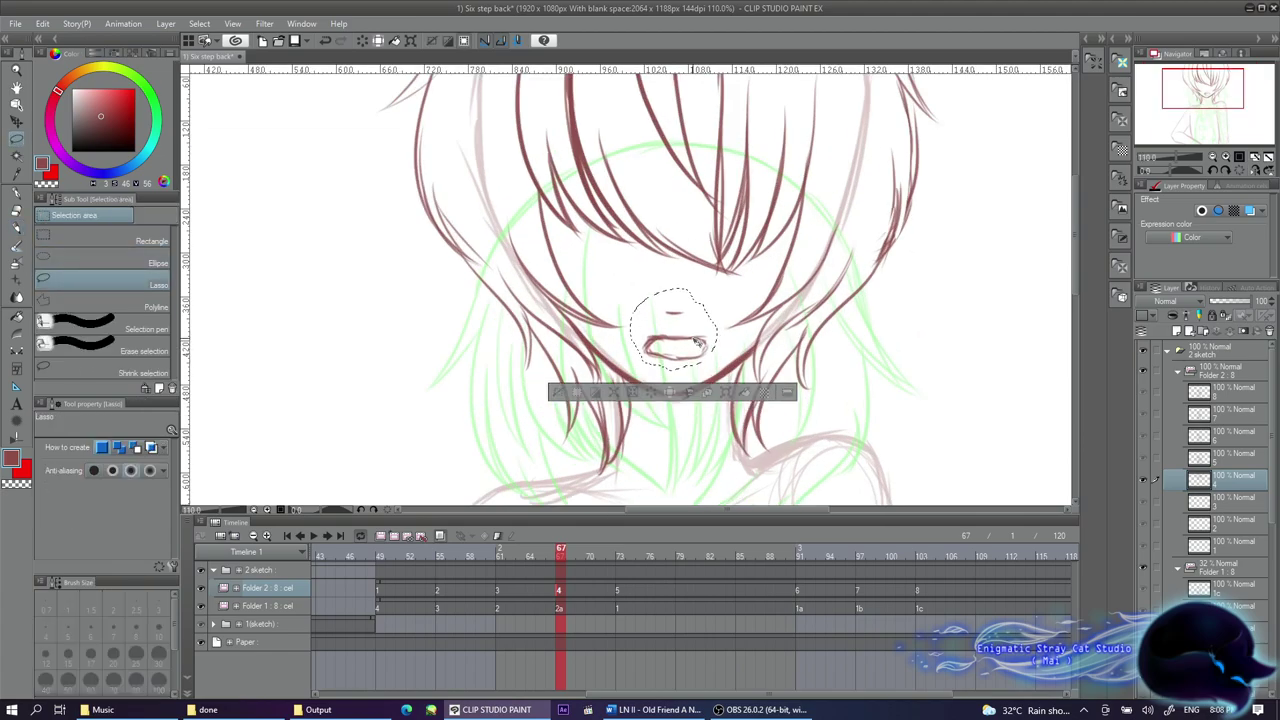
scroll(640, 300, "down", 4)
scroll(590, 220, "up", 3)
key("p")
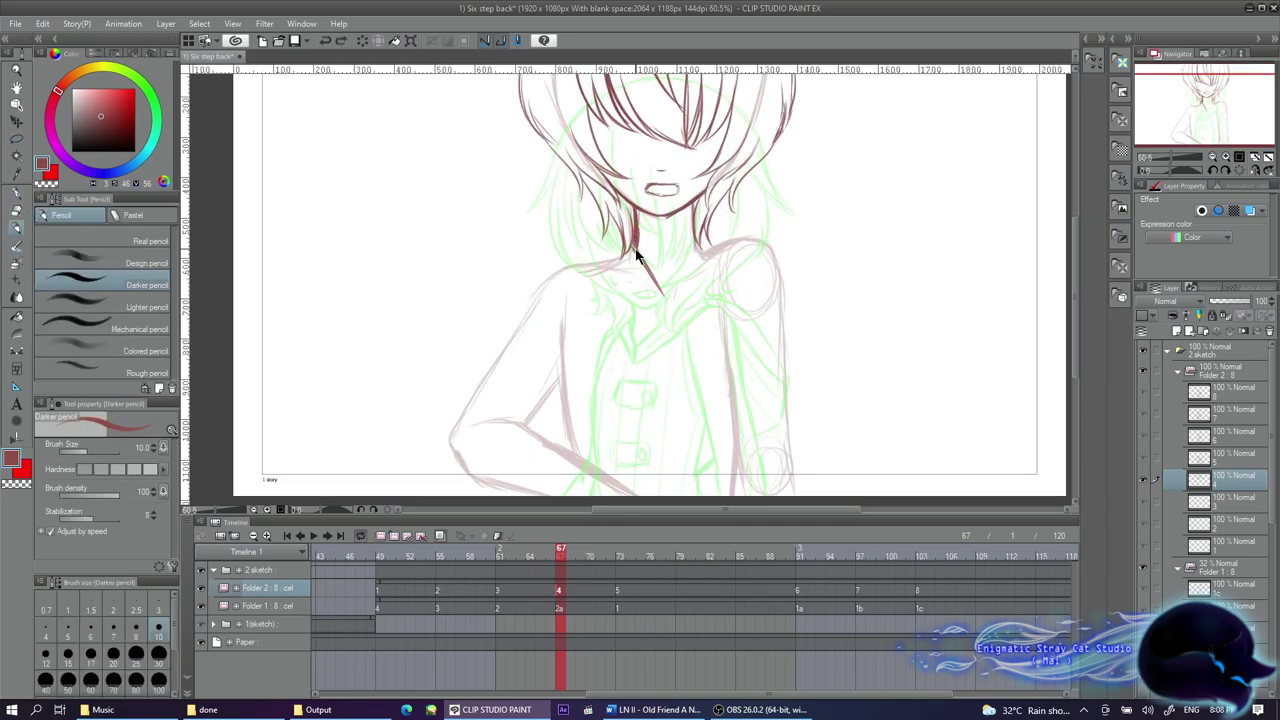
Draw the V-shaped collar and the hood edge sloping over the shoulder on the frame 67 cel
left_click_drag(700, 242, 762, 218)
mouse_move(698, 260)
left_mouse_down()
mouse_move(760, 234)
mouse_move(806, 340)
left_mouse_up()
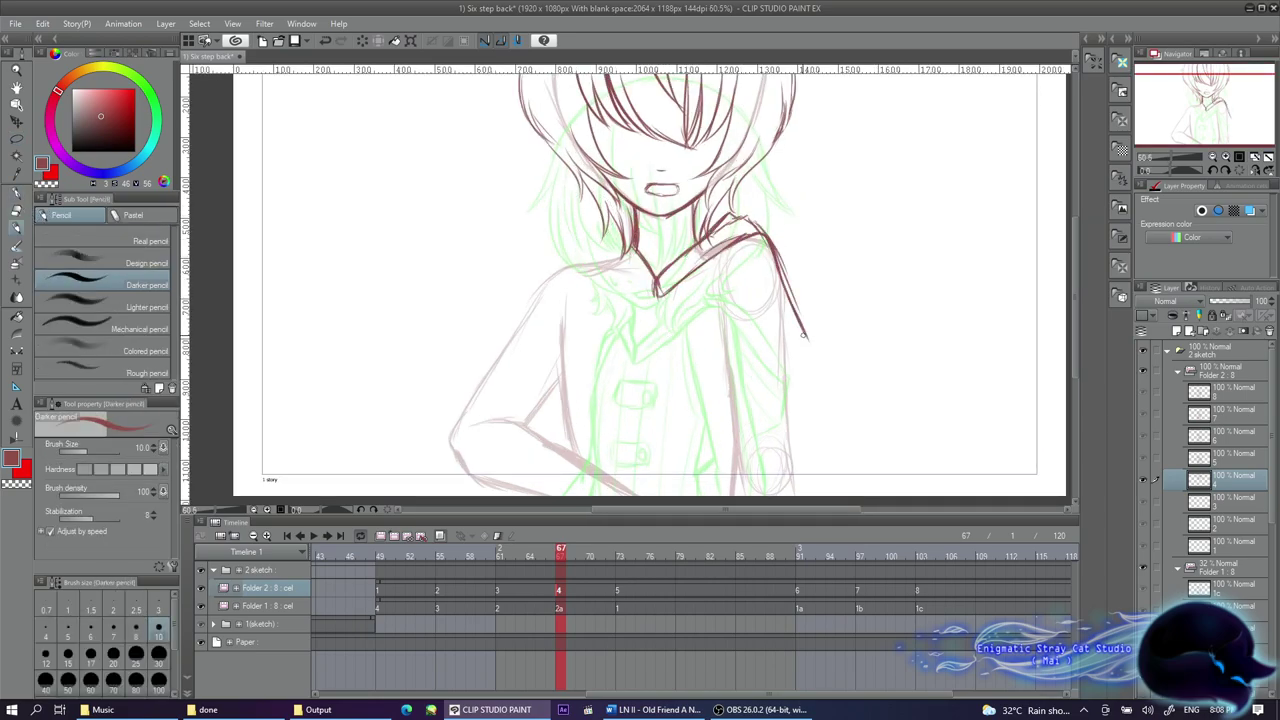
left_click_drag(578, 262, 655, 296)
Draw the bent arm with its elbow folds on the frame 67 cel, redrawing the forearm edge
mouse_move(562, 268)
left_mouse_down()
mouse_move(650, 292)
mouse_move(578, 458)
mouse_move(452, 442)
mouse_move(475, 482)
left_mouse_up()
mouse_move(470, 422)
left_mouse_down()
mouse_move(555, 382)
mouse_move(546, 426)
left_mouse_up()
left_click_drag(514, 420, 644, 496)
left_click_drag(530, 430, 560, 384)
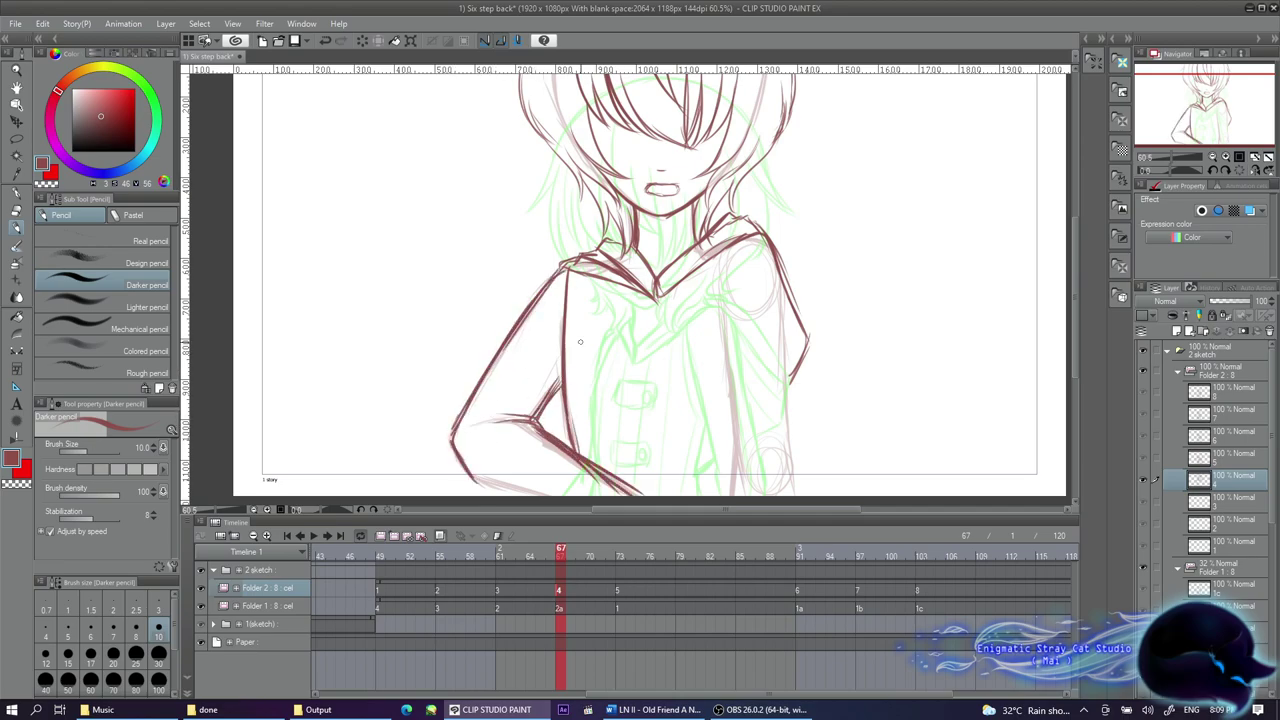
key("ctrl+z")
left_click_drag(492, 418, 622, 491)
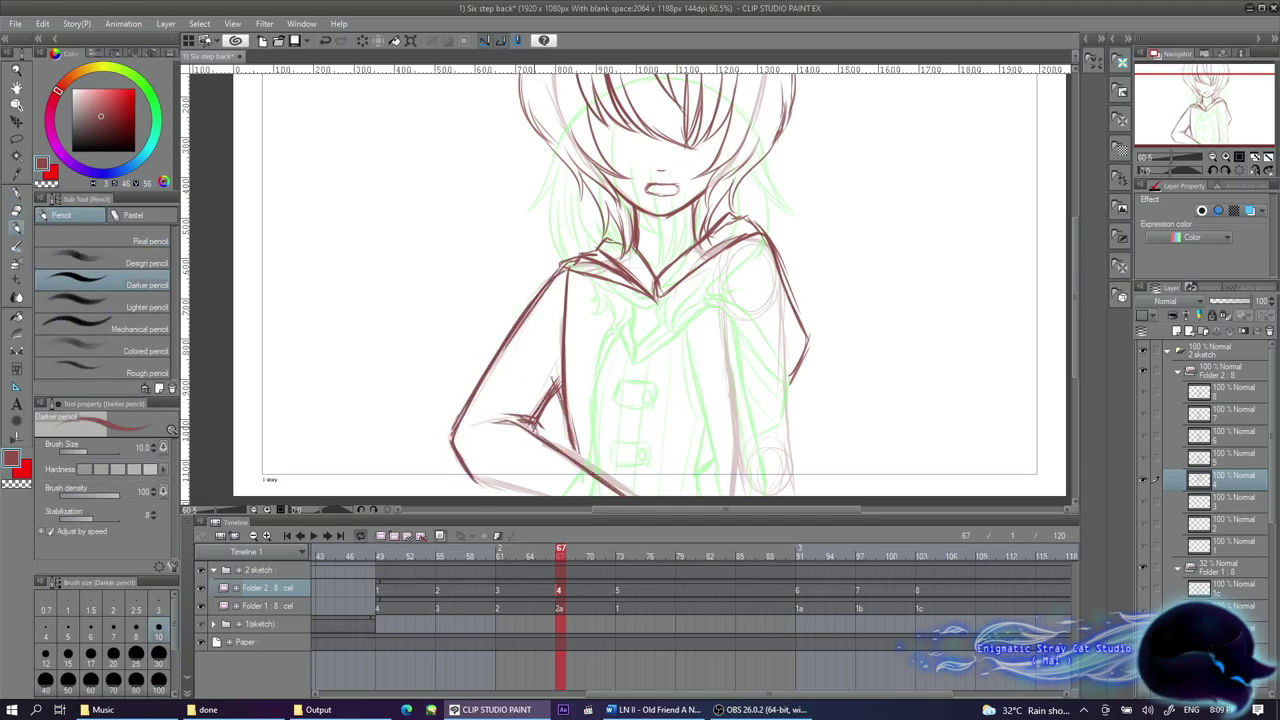
Draw the straight sleeve and the inner edge of the hood behind it on the frame 67 cel
left_click_drag(771, 241, 804, 494)
left_click_drag(722, 250, 732, 418)
left_click_drag(726, 356, 750, 496)
mouse_move(760, 250)
left_mouse_down()
mouse_move(768, 433)
mouse_move(731, 436)
left_mouse_up()
left_click_drag(806, 316, 788, 362)
Draw the vertical front seams of the coat on the frame 67 cel
left_click_drag(666, 284, 680, 494)
left_click_drag(634, 292, 636, 486)
mouse_move(568, 264)
left_mouse_down()
mouse_move(462, 426)
mouse_move(544, 494)
left_mouse_up()
left_click_drag(602, 290, 600, 458)
left_click_drag(702, 266, 714, 494)
left_click_drag(634, 290, 640, 350)
left_click_drag(672, 274, 684, 370)
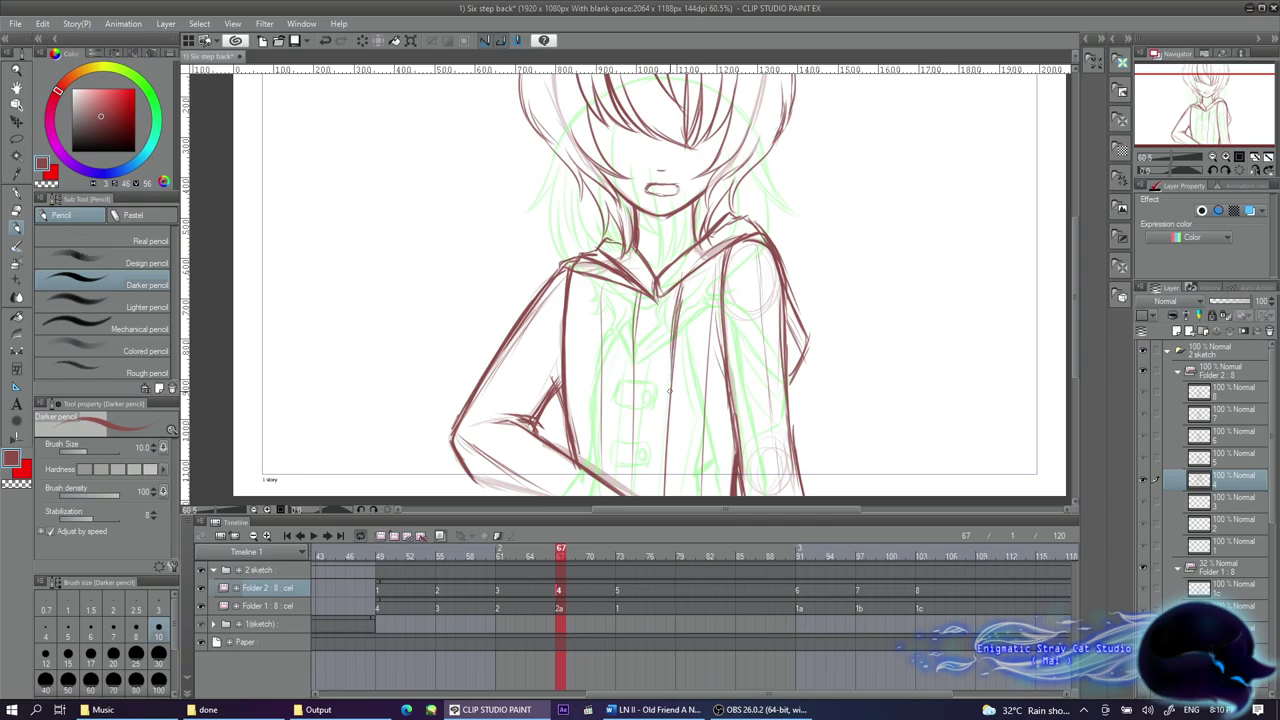
Add two toggle fastenings with round buttons to the frame 67 coat and extra strands to the sides of the hair
left_click_drag(620, 420, 684, 440)
scroll(623, 355, "down", 2)
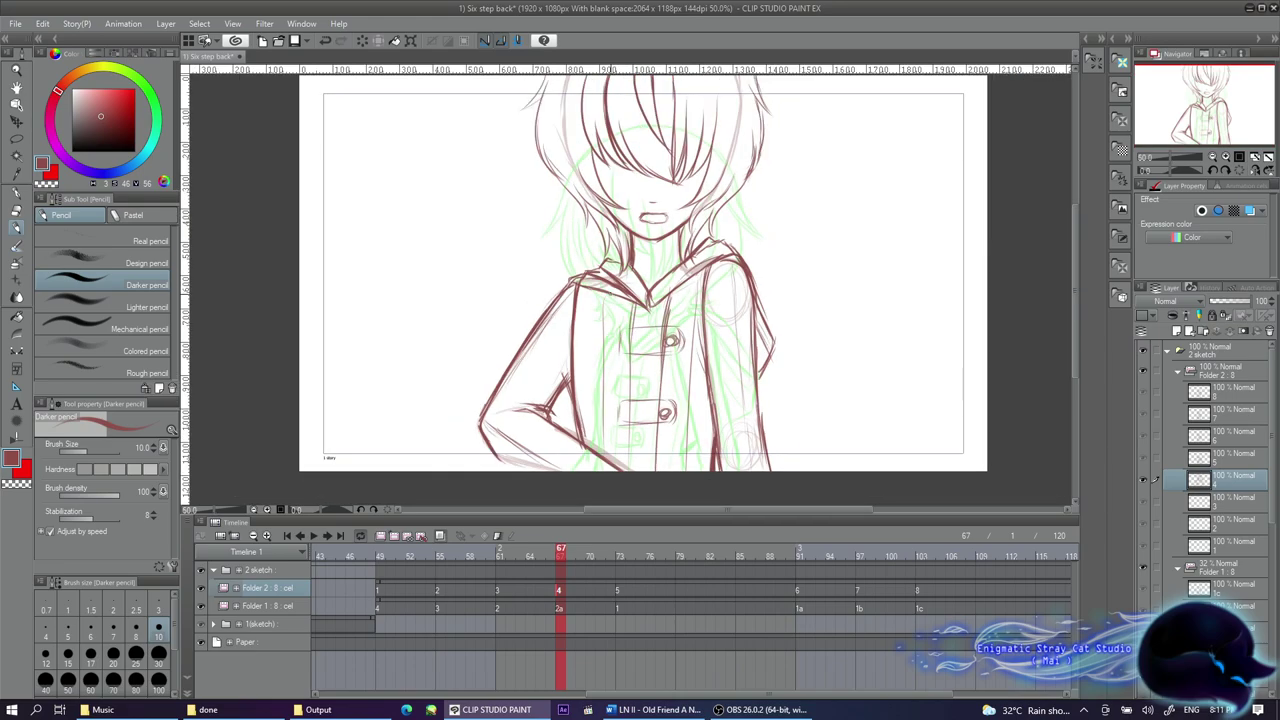
left_click_drag(566, 108, 576, 186)
left_click_drag(716, 114, 730, 176)
Go to the frame 61 cel and draw the raised arm, its sleeve and the hand held at the chest
left_click_drag(560, 556, 500, 590)
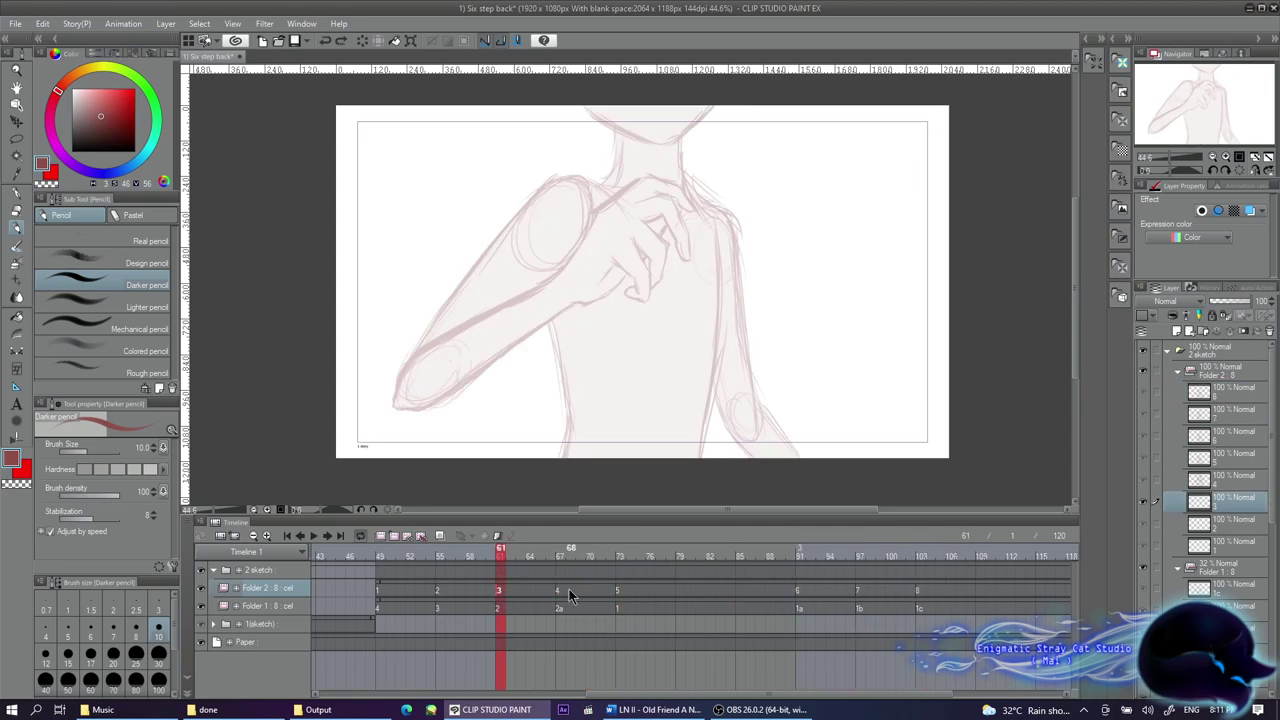
scroll(590, 247, "up", 1)
left_click_drag(487, 318, 560, 260)
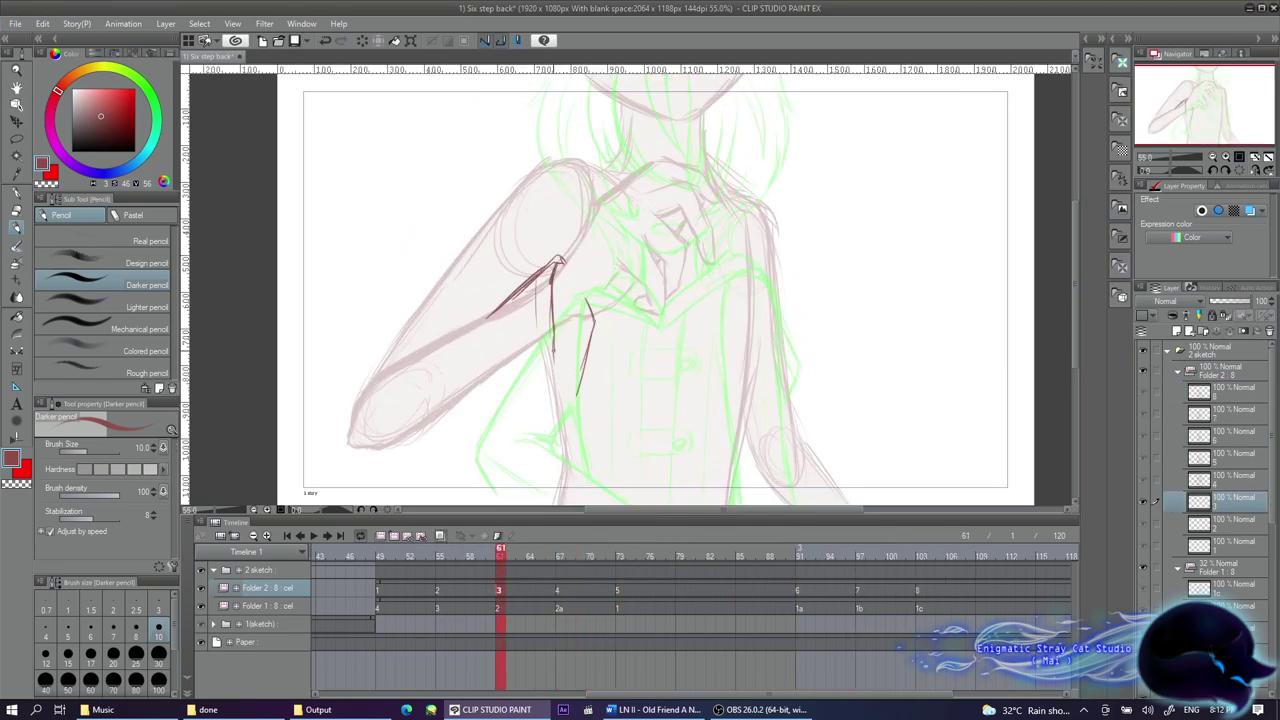
mouse_move(575, 410)
left_mouse_down()
mouse_move(346, 452)
mouse_move(520, 190)
mouse_move(605, 165)
left_mouse_up()
left_click_drag(380, 375, 565, 165)
left_click_drag(494, 314, 348, 420)
mouse_move(430, 345)
left_mouse_down()
mouse_move(535, 188)
mouse_move(652, 162)
left_mouse_up()
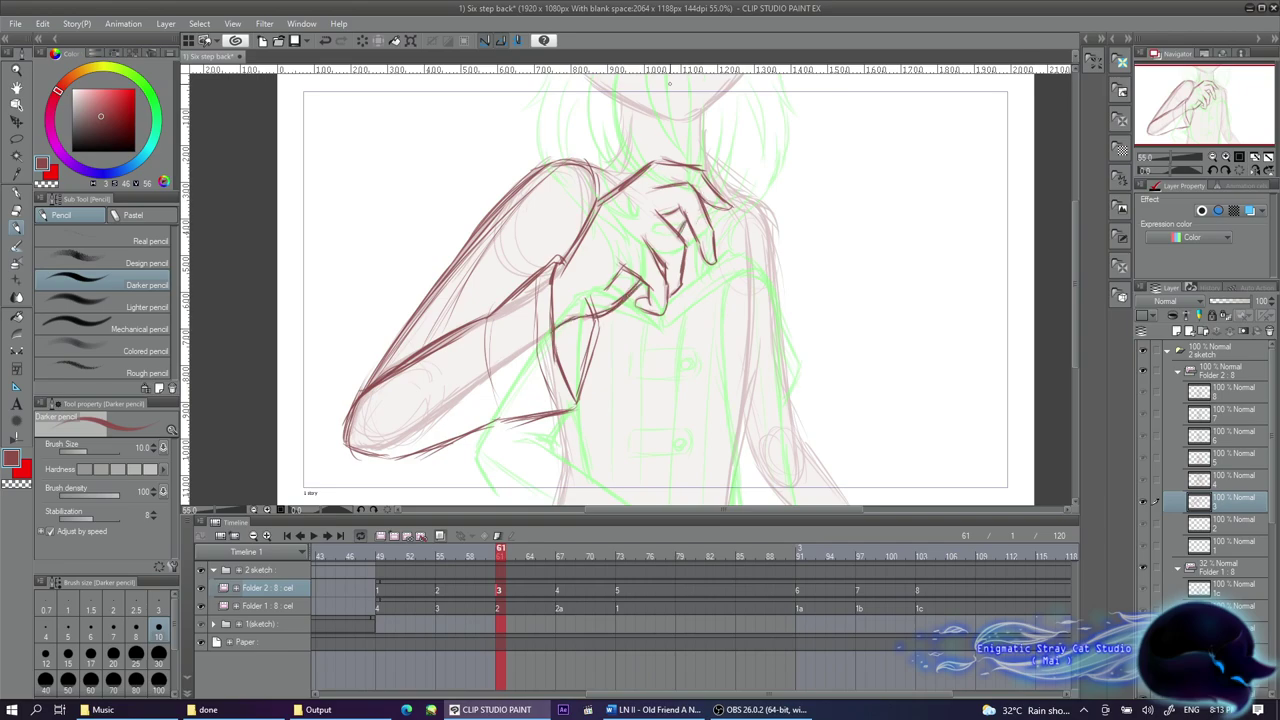
Draw the hood edge behind the raised arm, the neck area and the opposite shoulder line on the frame 61 cel
scroll(642, 128, "up", 2)
key("ctrl+z")
mouse_move(365, 372)
left_mouse_down()
mouse_move(455, 245)
mouse_move(578, 233)
mouse_move(485, 128)
left_mouse_up()
key("ctrl+z")
left_click_drag(540, 195, 462, 124)
left_click_drag(740, 133, 714, 184)
mouse_move(782, 123)
left_mouse_down()
mouse_move(694, 232)
mouse_move(740, 440)
mouse_move(786, 490)
left_mouse_up()
Draw the lowered sleeve, the coat sides and the vertical front seams on the frame 61 cel
scroll(583, 118, "down", 1)
left_click_drag(680, 178, 690, 390)
left_click_drag(668, 335, 672, 490)
left_click_drag(690, 410, 678, 470)
left_click_drag(645, 249, 617, 490)
left_click_drag(597, 305, 580, 490)
left_click_drag(590, 409, 572, 489)
left_click_drag(667, 205, 663, 354)
left_click_drag(556, 302, 544, 476)
left_click_drag(497, 396, 465, 490)
Add two toggle fastenings with round buttons to the coat front on the frame 61 cel
left_click_drag(620, 264, 658, 300)
left_click_drag(658, 300, 586, 305)
left_click_drag(572, 292, 572, 312)
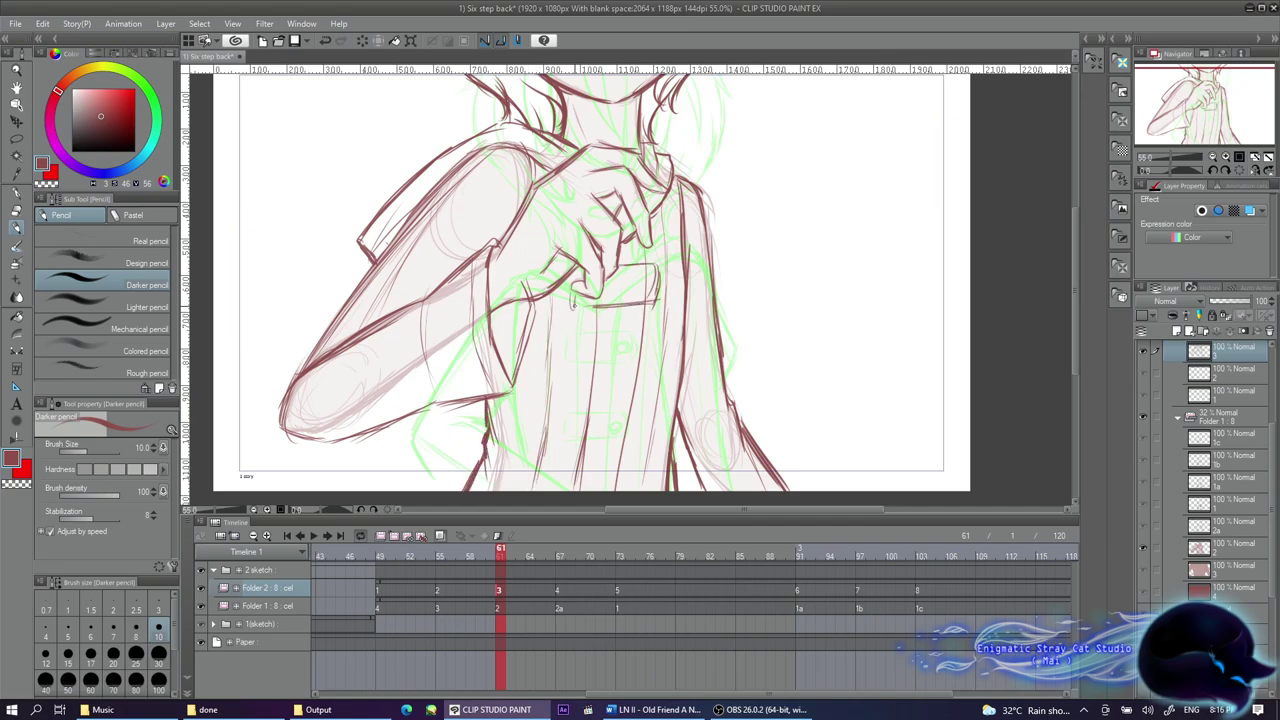
mouse_move(574, 396)
left_mouse_down()
mouse_move(650, 440)
mouse_move(630, 434)
left_mouse_up()
key("ctrl+minus")
Go to the frame 55 cel and draw the close-up coat with its collar, sleeves, front seams and two toggle fastenings
left_click(541, 566)
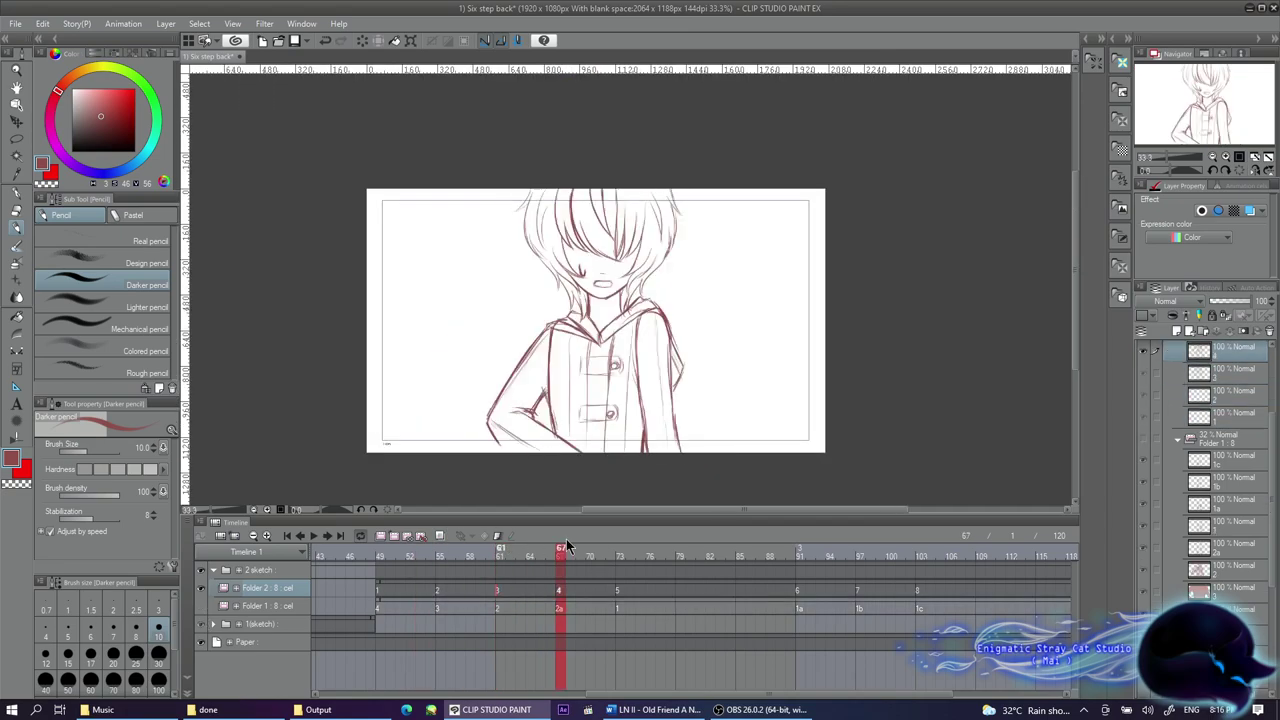
left_click(441, 548)
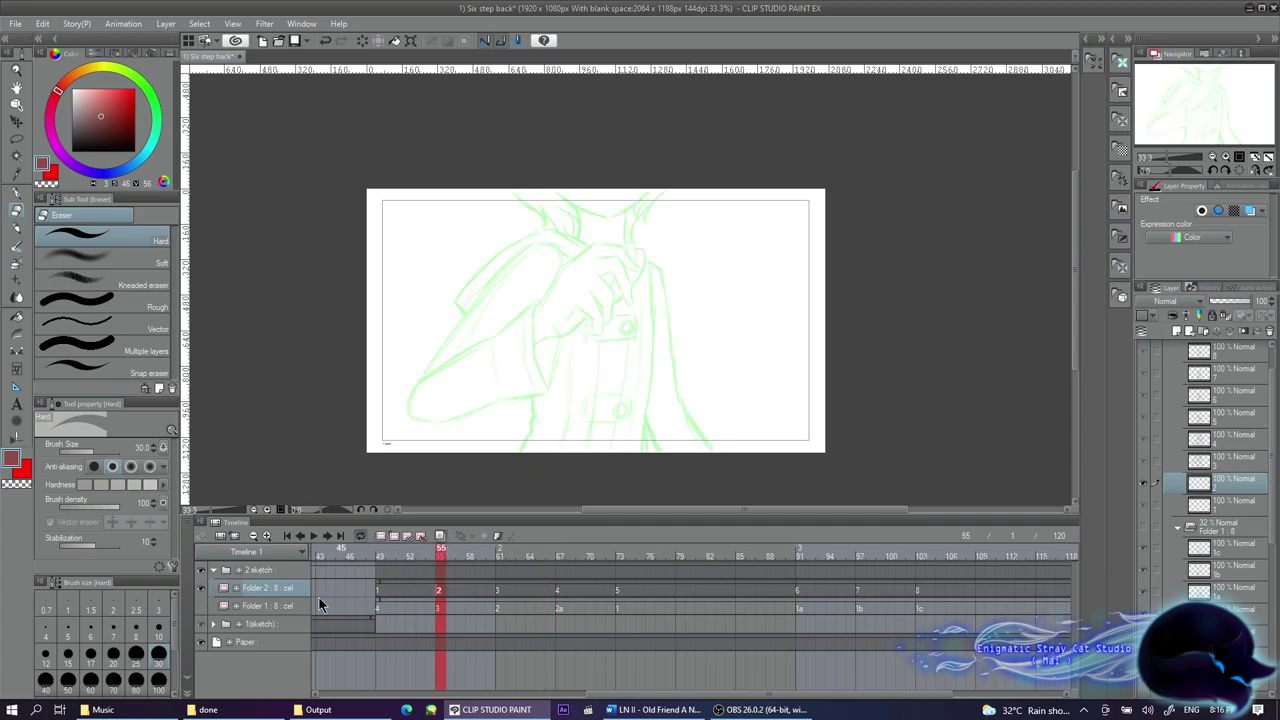
scroll(769, 272, "up", 1)
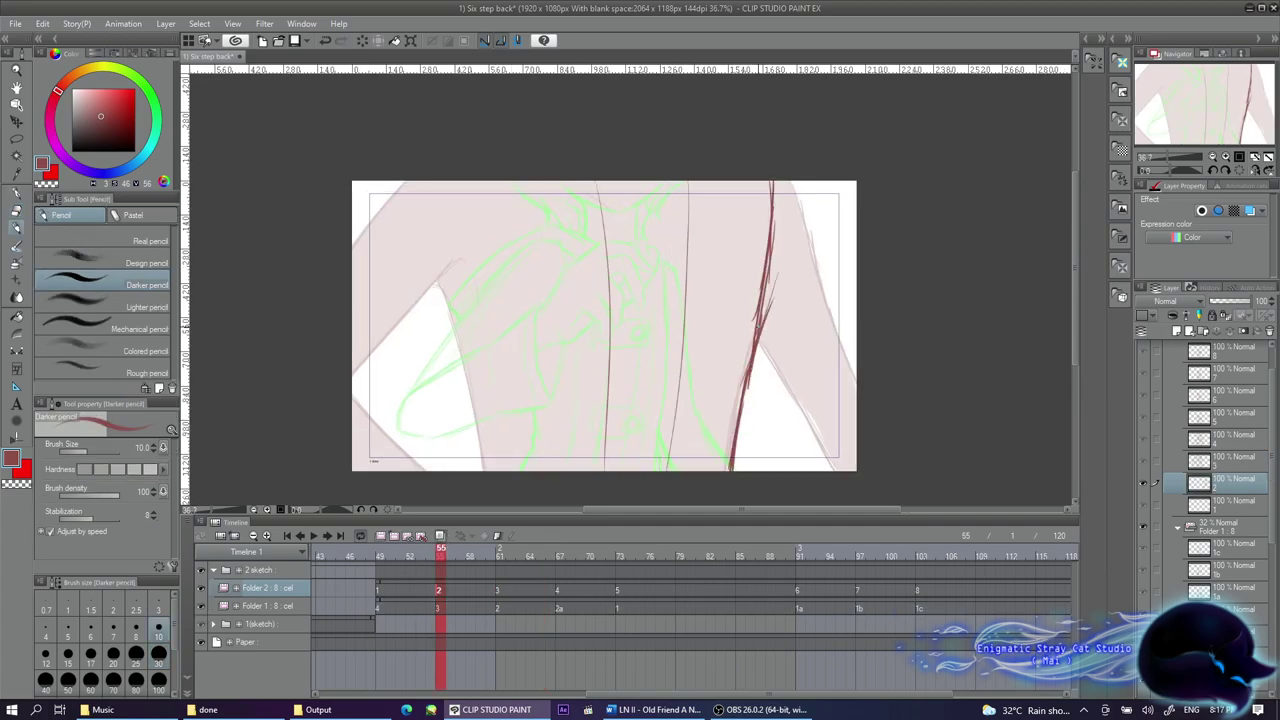
mouse_move(760, 350)
left_mouse_down()
mouse_move(805, 465)
mouse_move(762, 410)
left_mouse_up()
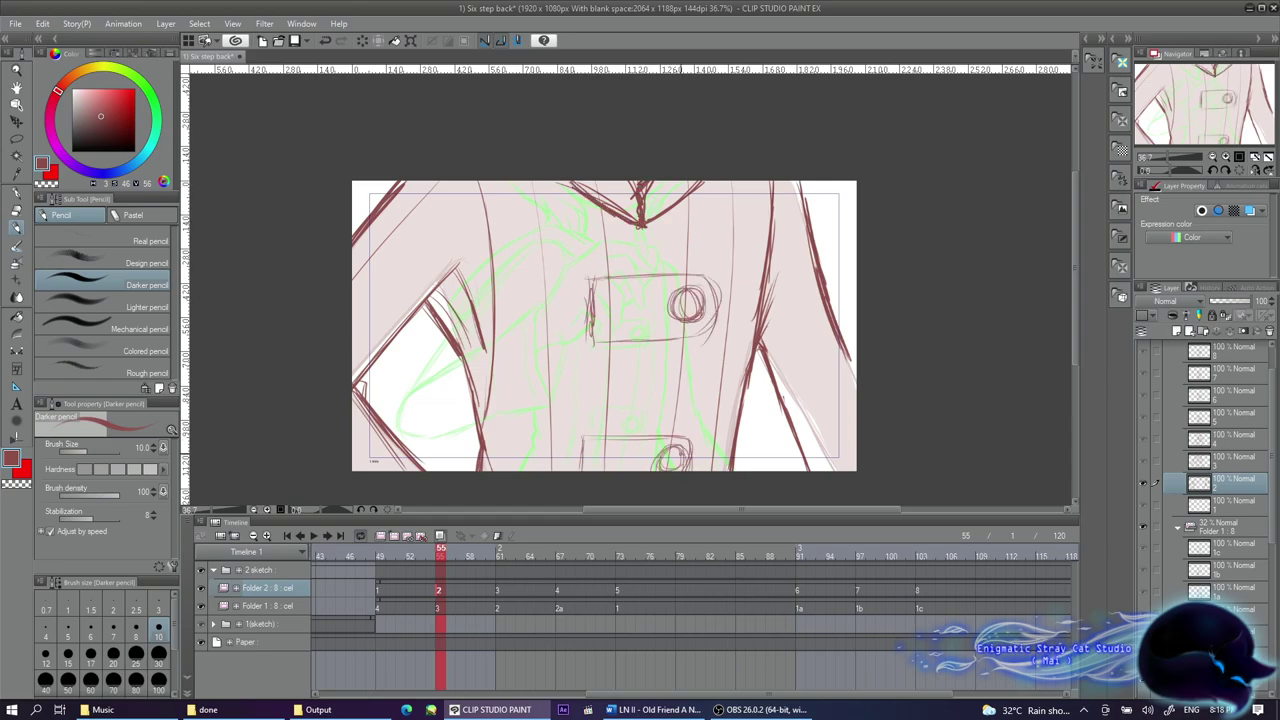
Go to the frame 49 cel and draw a large toggle fastening with a round button across the vertical coat seams
key("ctrl+minus")
left_click(380, 588)
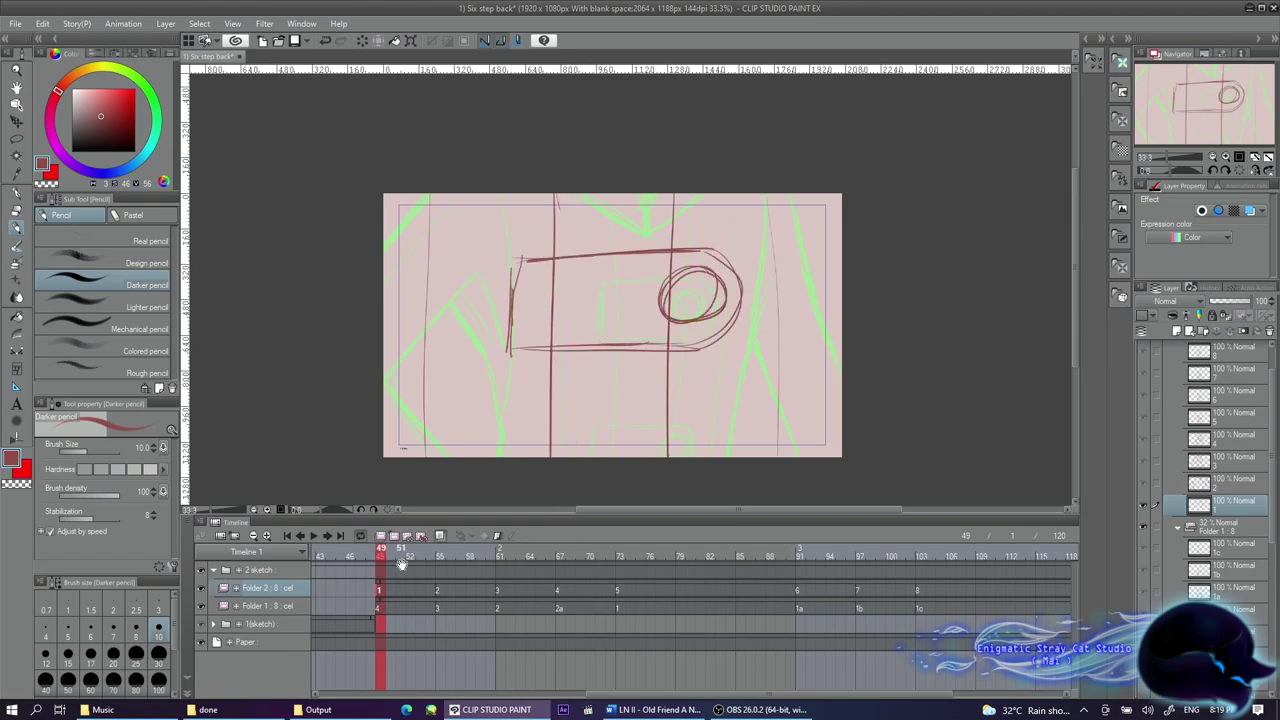
Play back the animation to review the sketched poses
key("ctrl+minus")
key("Return")
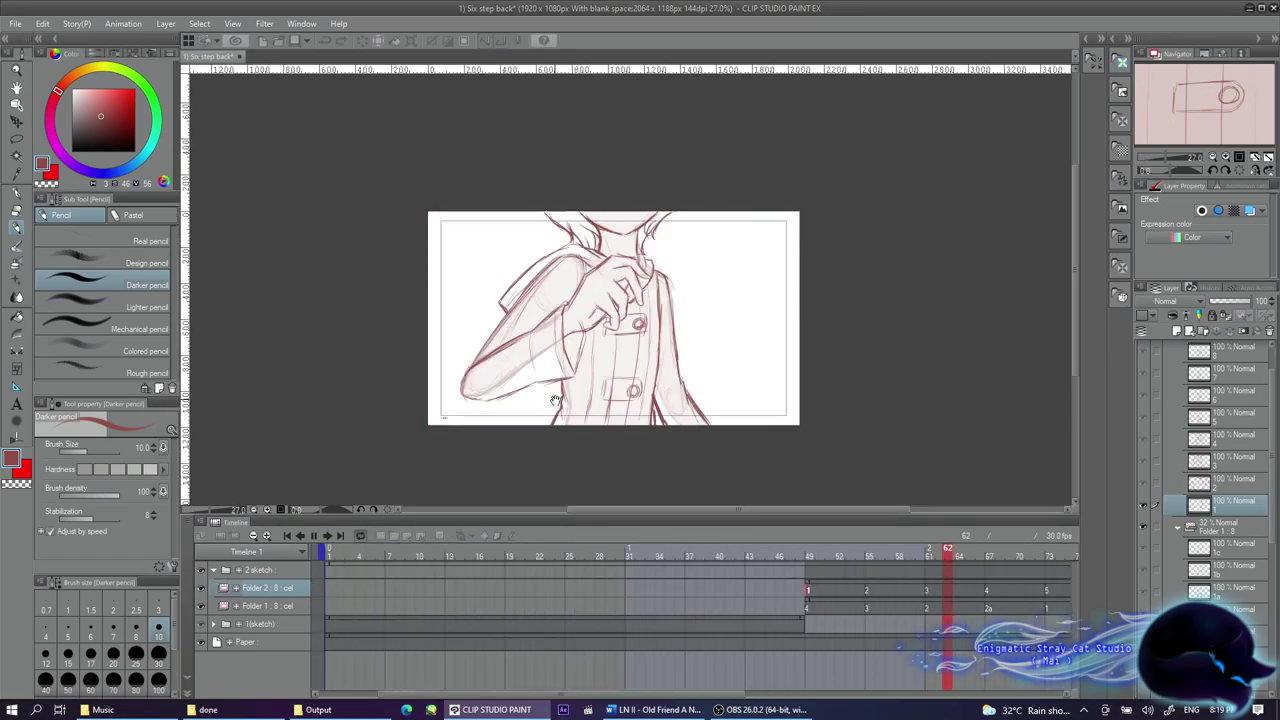
key("ctrl+0")
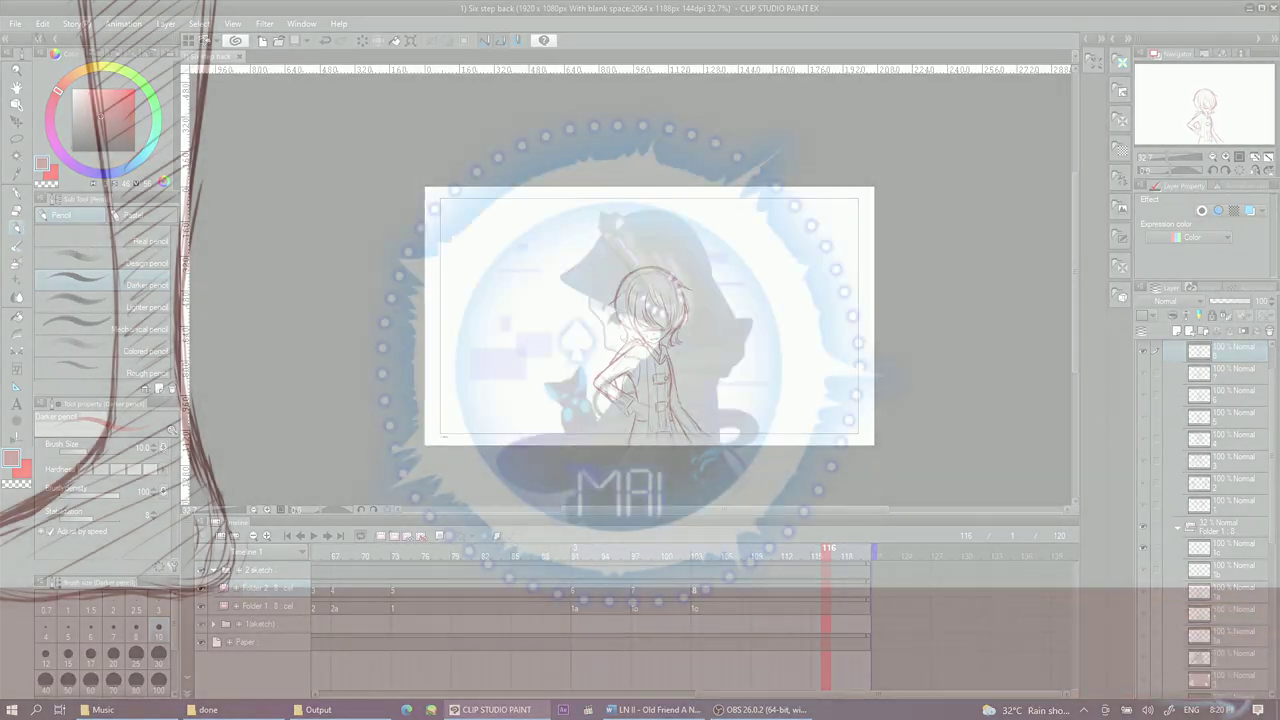